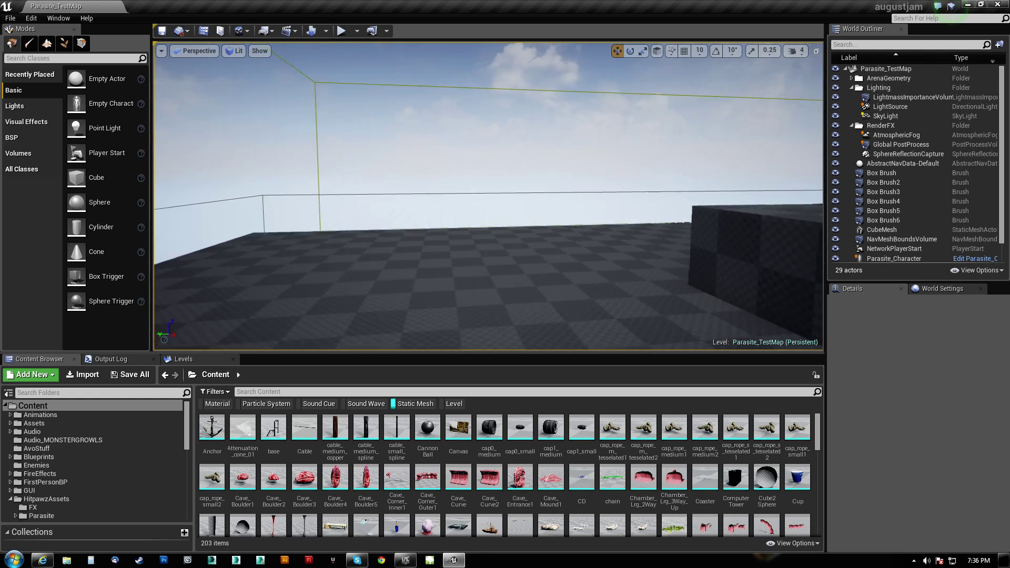
Place the Cannon Ball static mesh in the open area of the level and raise it to a Z location of about 603
right_drag(384, 284, 341, 284)
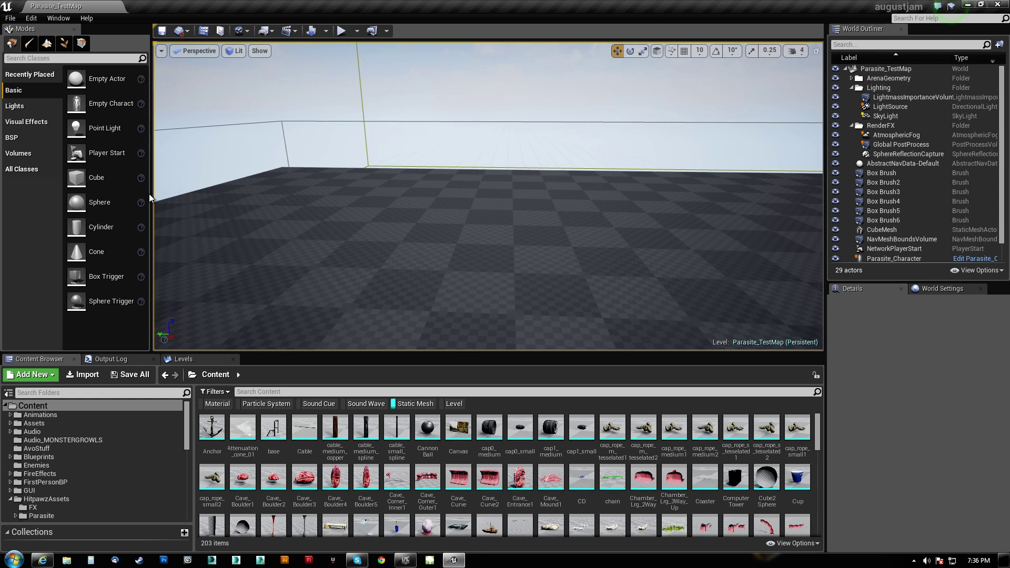
right_drag(434, 214, 451, 151)
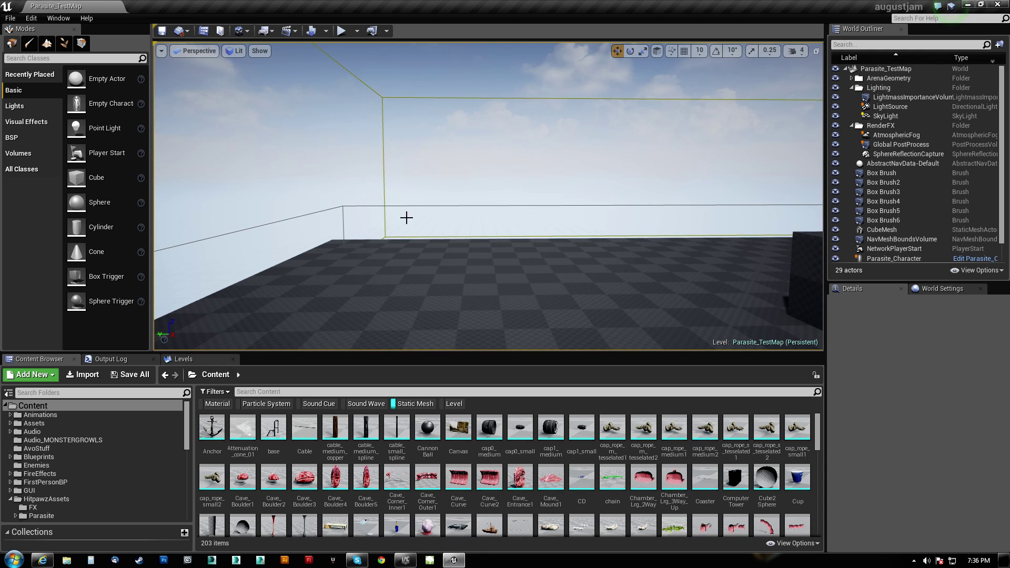
click(427, 427)
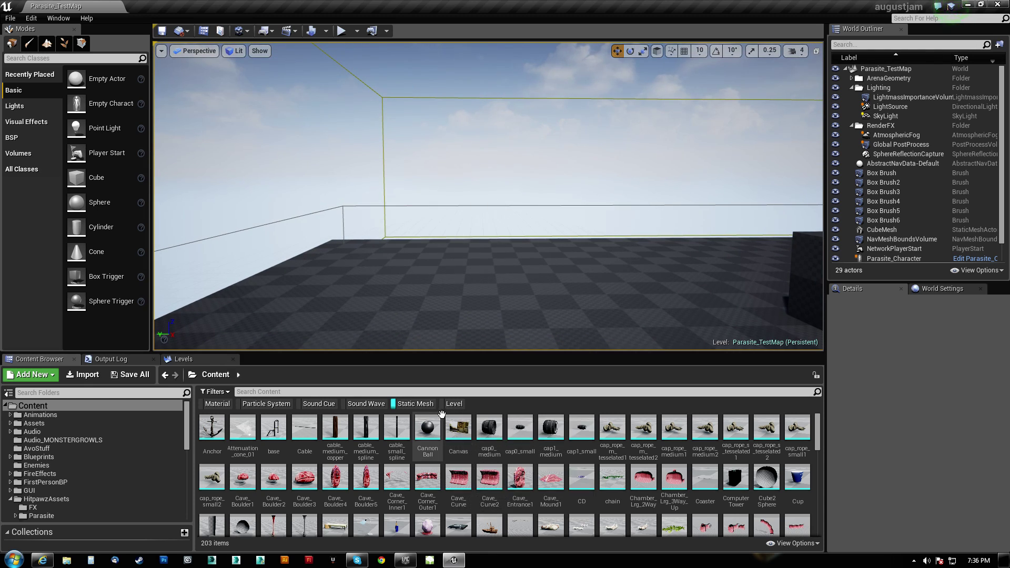
drag(464, 278, 464, 276)
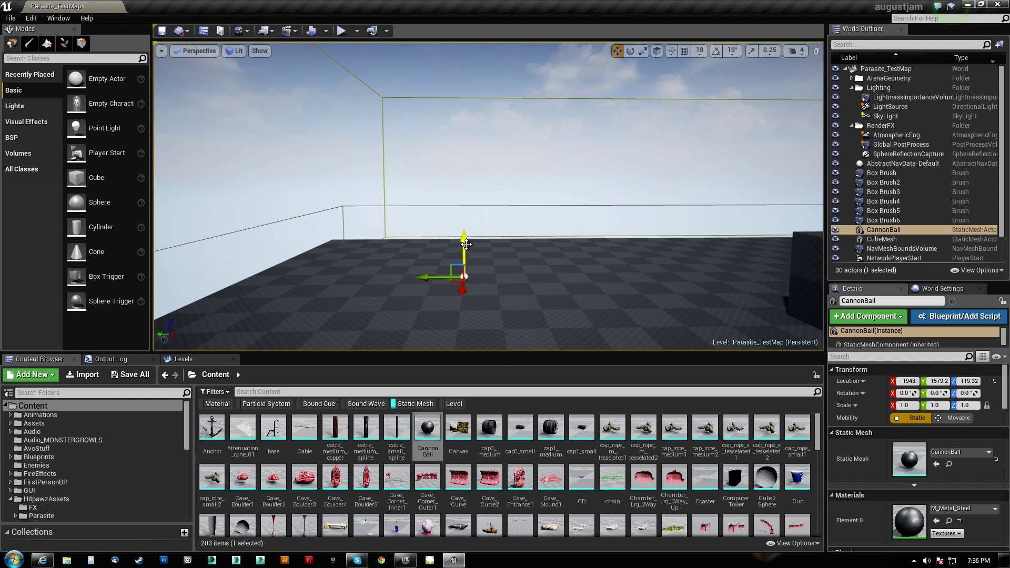
drag(467, 94, 467, 92)
Duplicate the cannon ball diagonally below the original, at about X -1979 and Z 566
right_drag(467, 92, 247, 73)
key(w)
key(d)
key(s)
right_drag(479, 71, 498, 135)
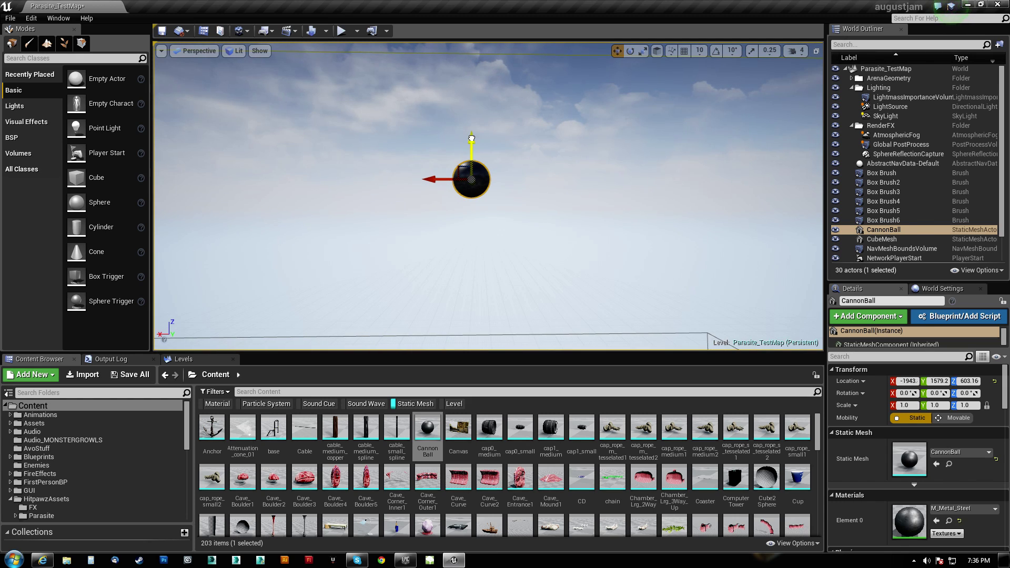
alt+drag(471, 138, 529, 237)
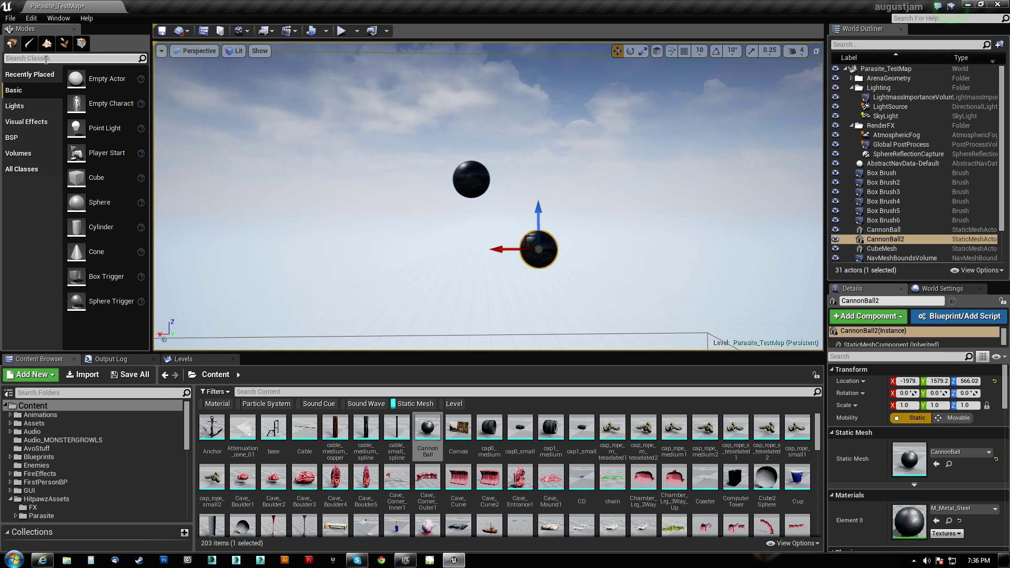
Find the Physics Constraint Actor by searching the classes for "phy" and place it on the upper cannon ball
click(40, 58)
text(phy)
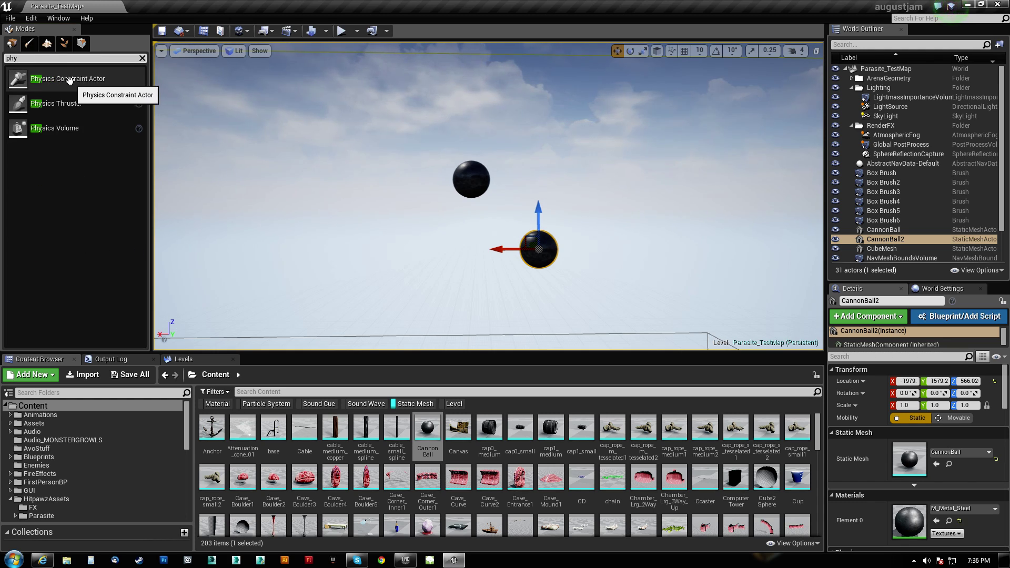
drag(69, 80, 471, 178)
key(w)
key(a)
right_drag(571, 184, 657, 189)
key(d)
key(s)
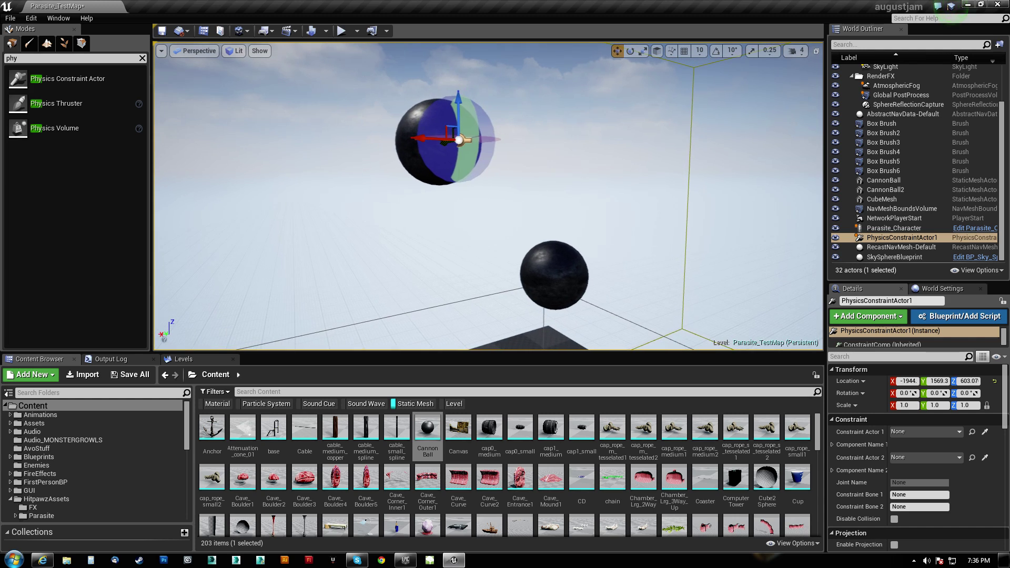
click(890, 239)
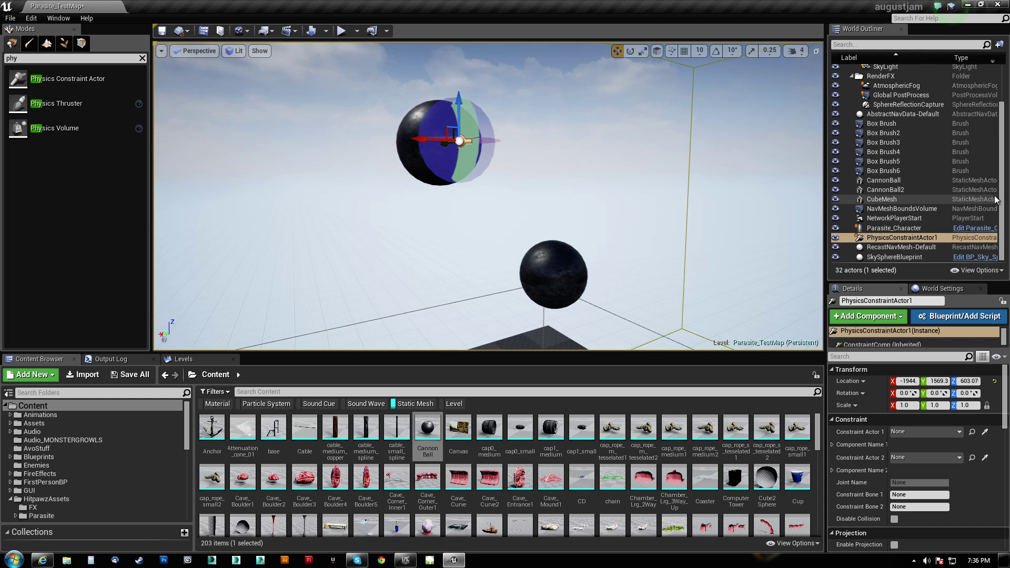
drag(1001, 191, 1003, 113)
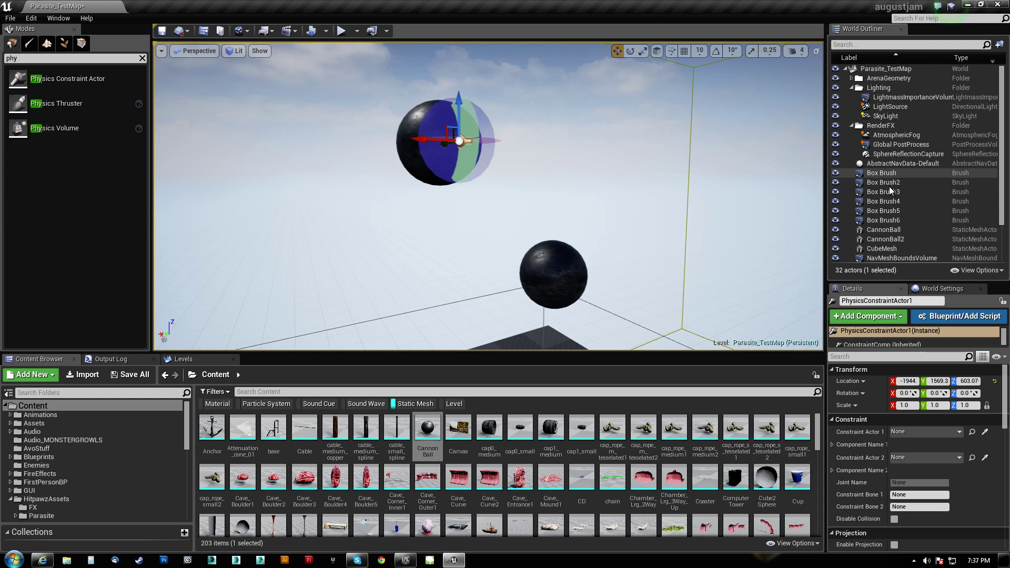
click(889, 239)
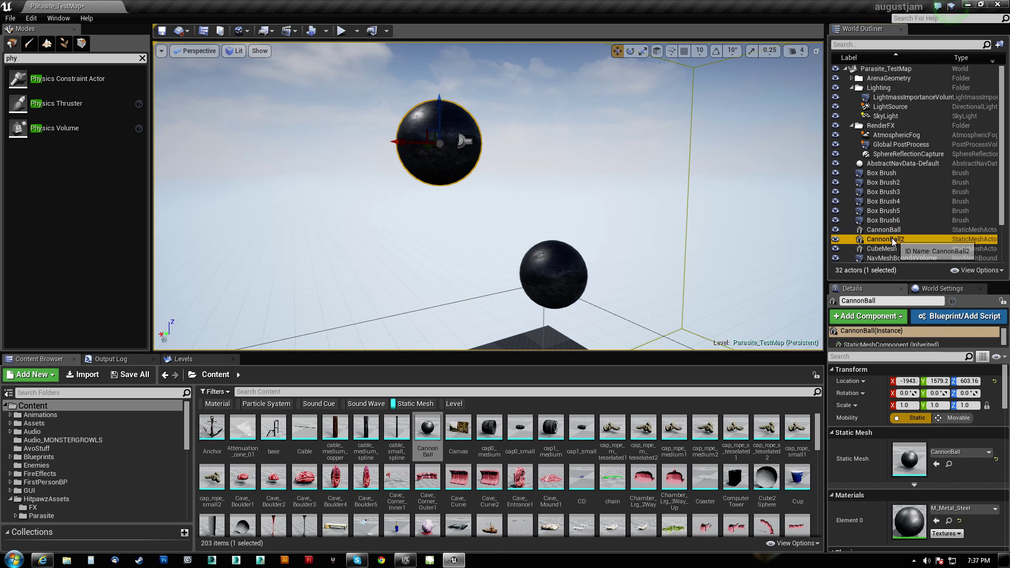
scroll(963, 212, down, 2)
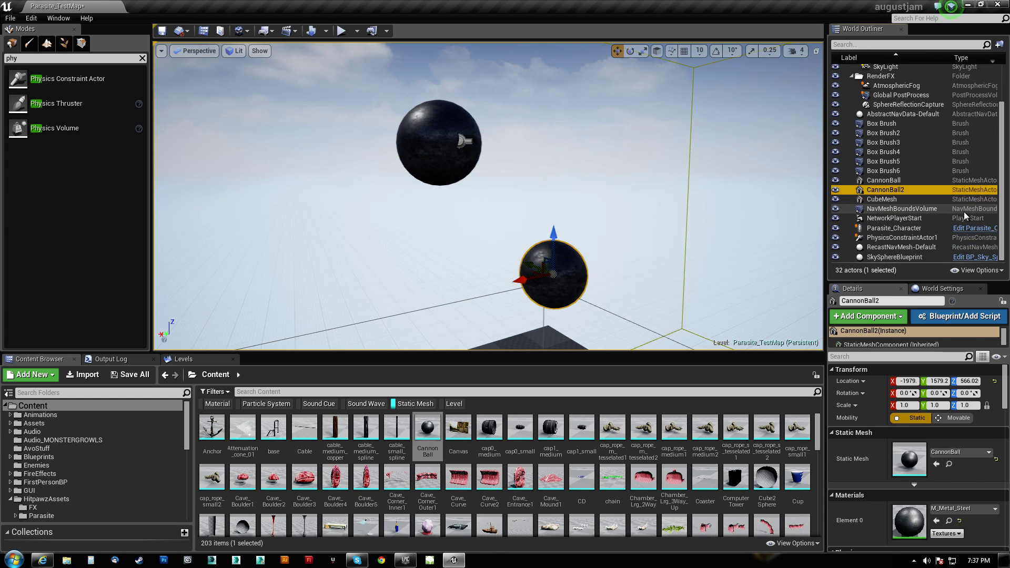
Move the physics constraint actor and both cannon balls into a new outliner folder named TEST
click(885, 238)
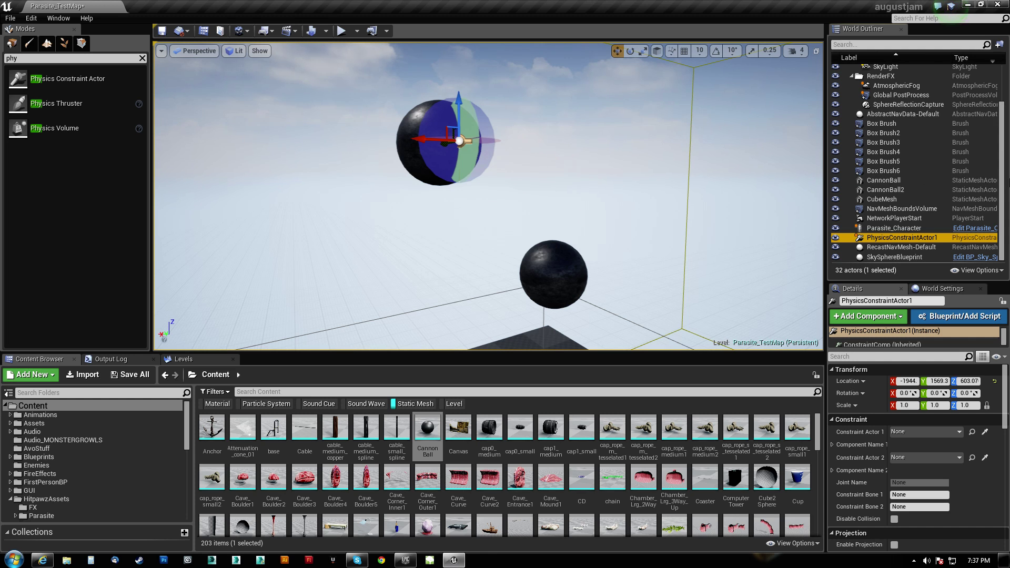
right_drag(631, 210, 331, 210)
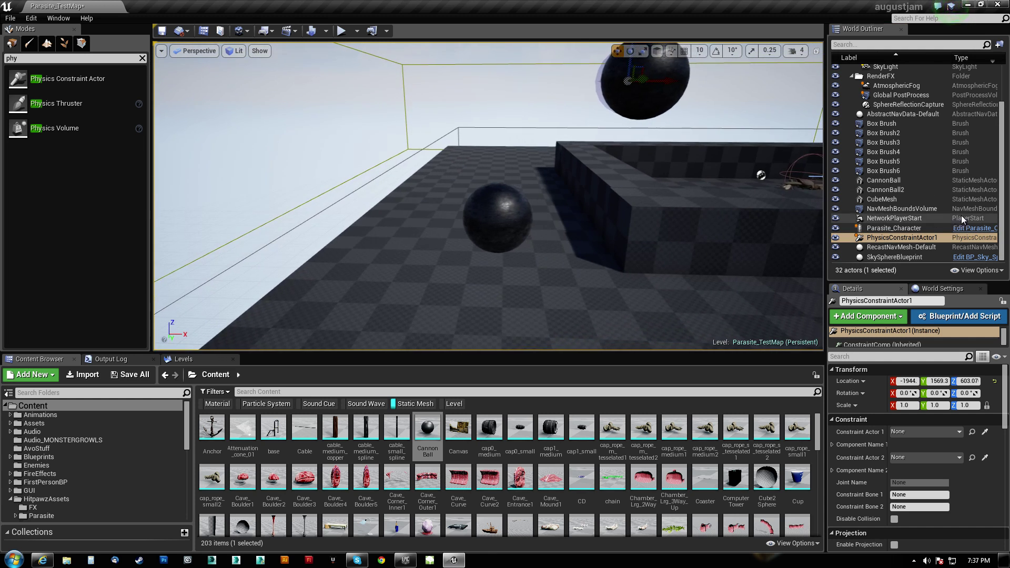
right_drag(553, 188, 479, 142)
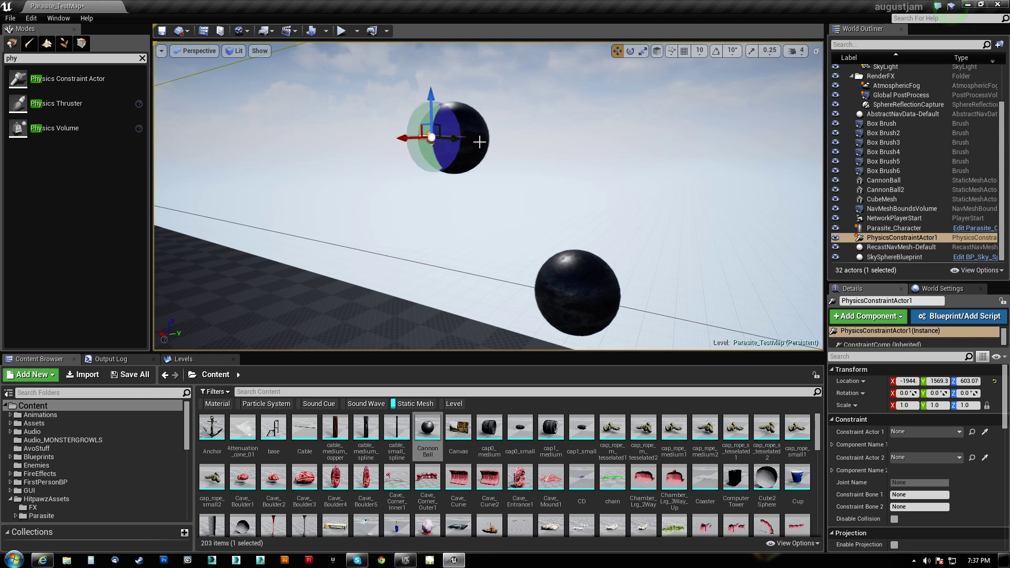
ctrl+click(480, 143)
ctrl+click(616, 267)
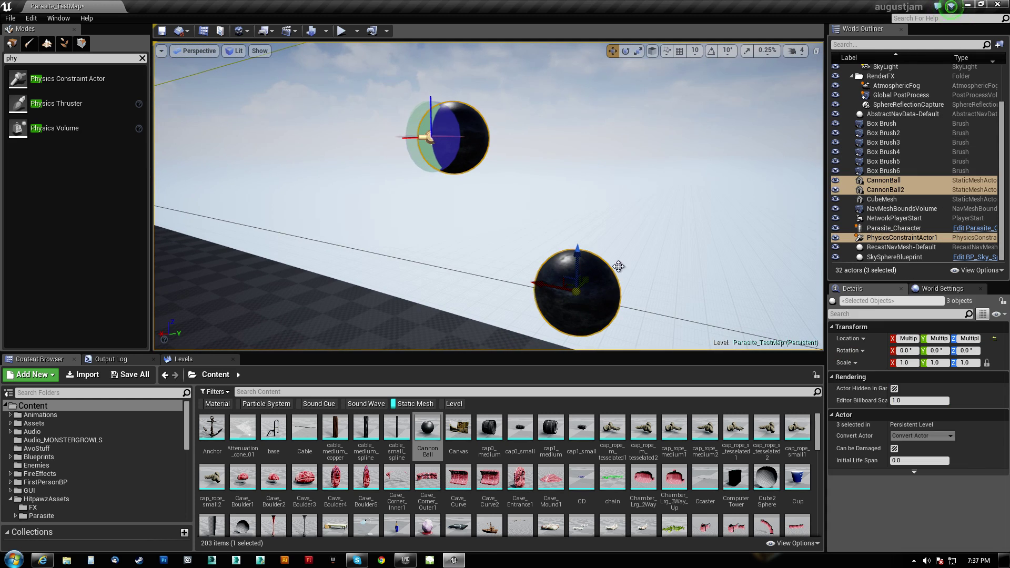
right_click(878, 185)
mouse_move(909, 389)
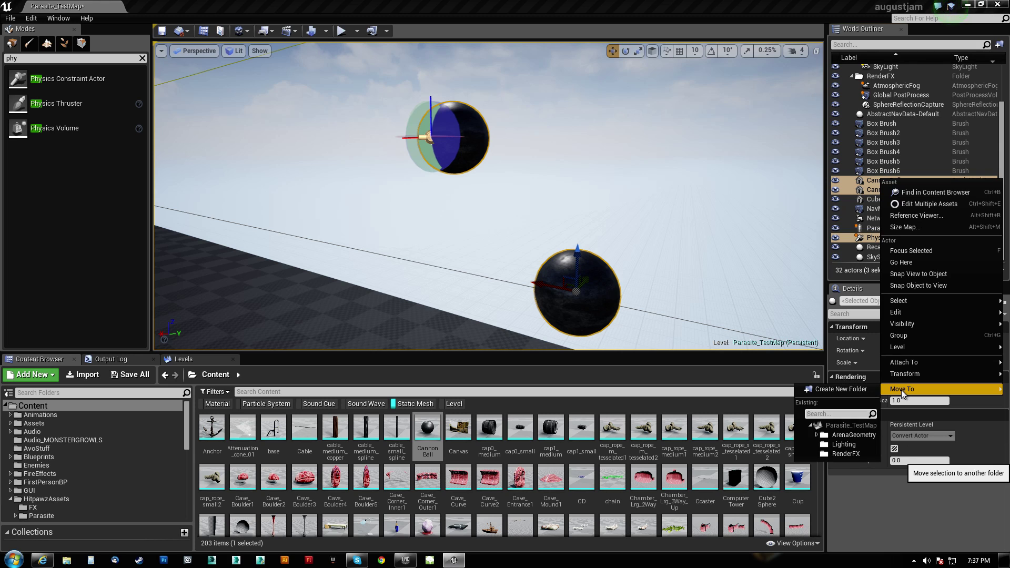
click(840, 389)
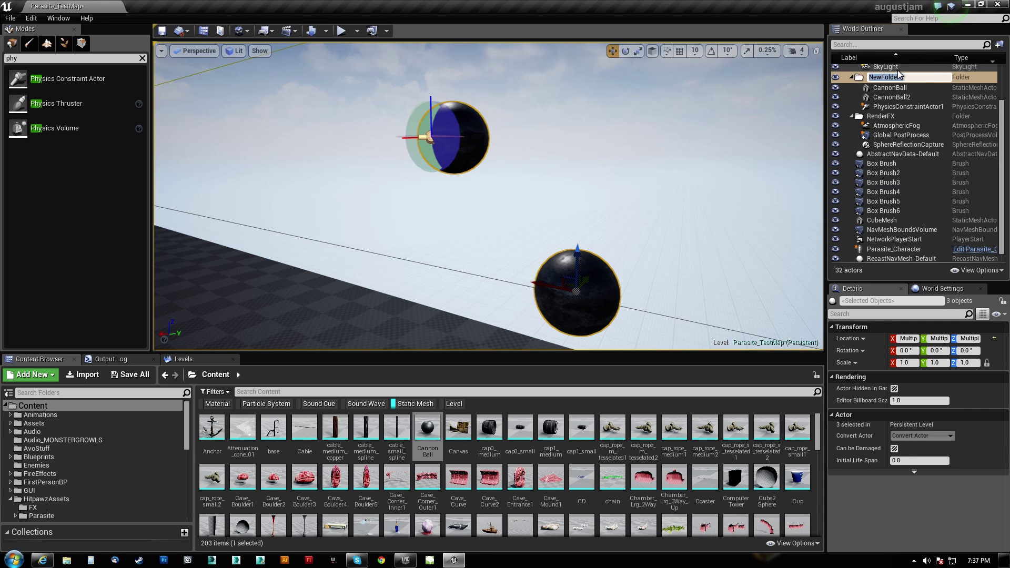
text(TEST)
key(Return)
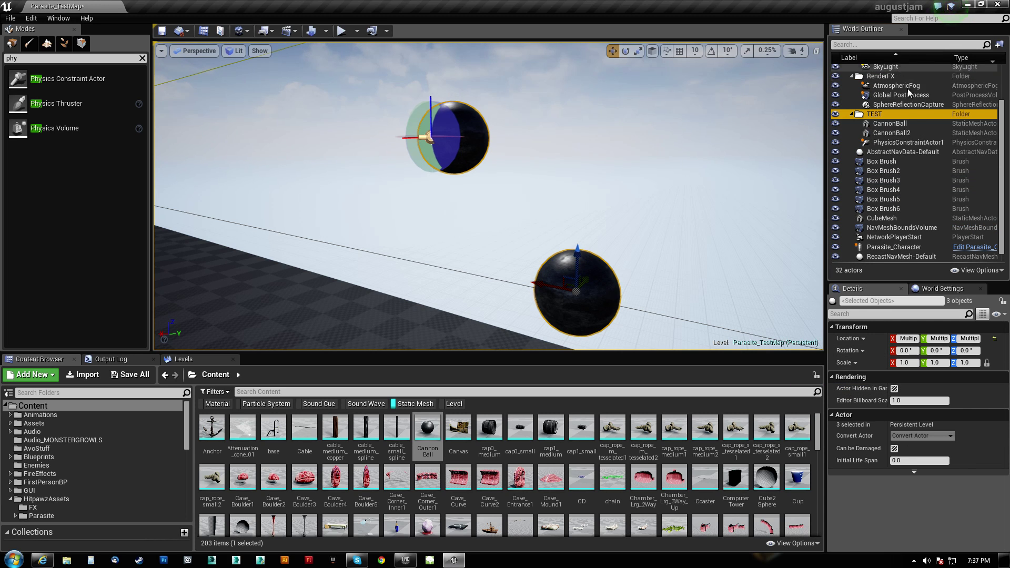
Move the physics constraint actor along X to about -2003, clear of the upper cannon ball
mouse_move(631, 174)
right_down()
mouse_move(661, 185)
mouse_move(639, 176)
right_up()
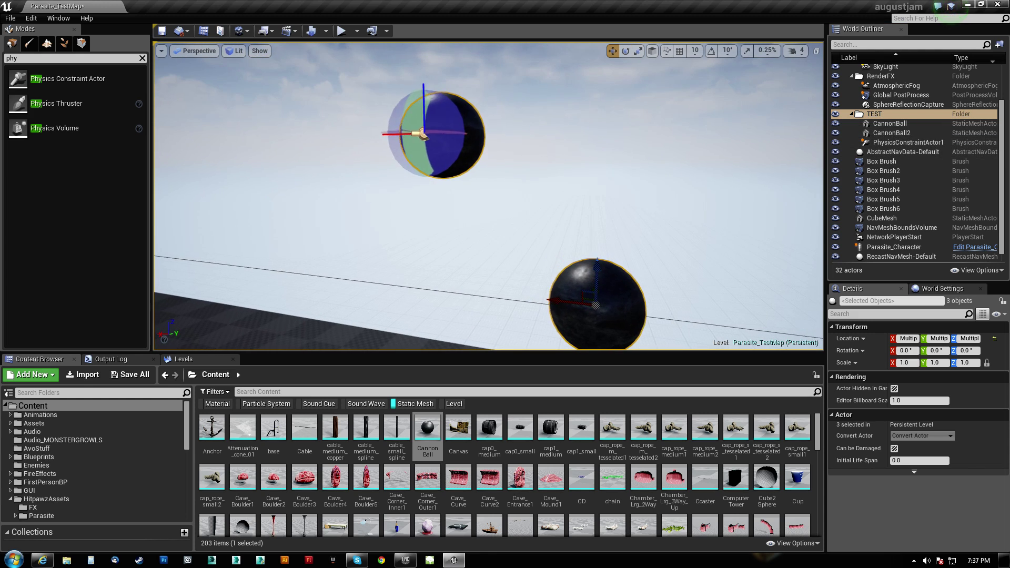
drag(423, 136, 733, 138)
click(476, 138)
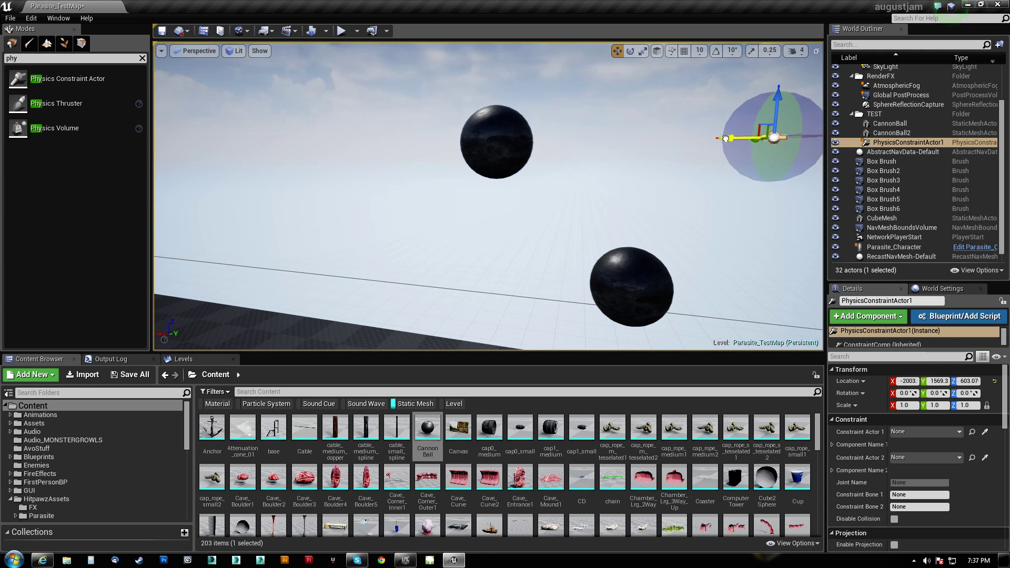
Set Constraint Actor 2 of the physics constraint to the lower cannon ball, CannonBall2, by picking it in the scene
right_drag(733, 138, 699, 129)
right_drag(462, 144, 462, 144)
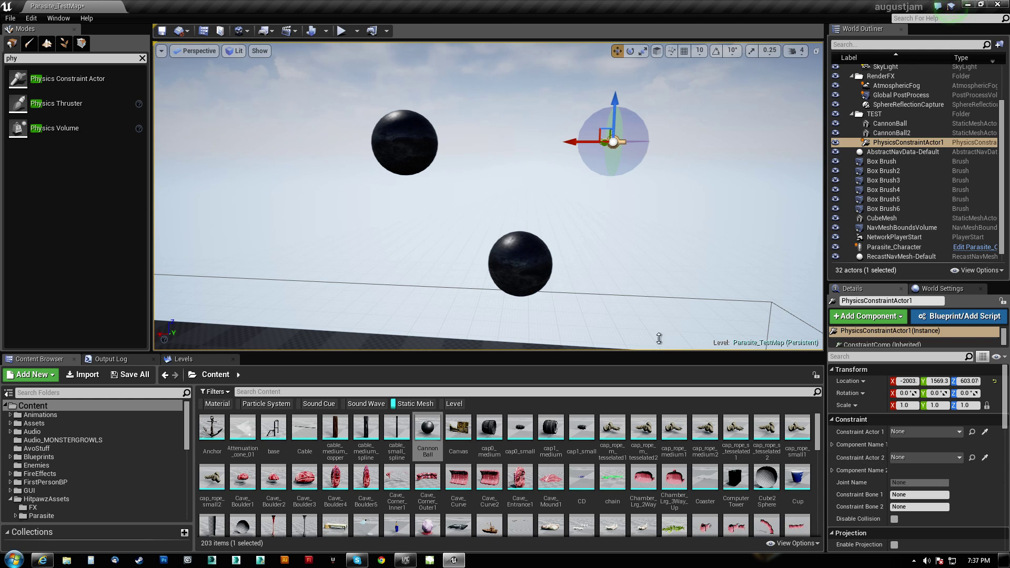
click(985, 461)
click(532, 266)
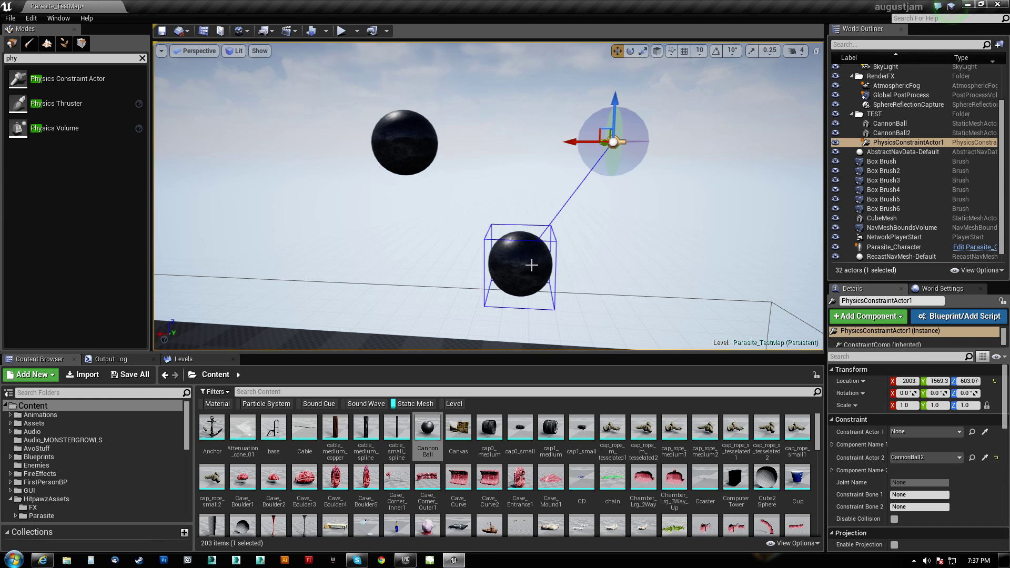
Enable Simulate Physics on both cannon balls, and turn it back off for the upper one
mouse_move(532, 266)
right_down()
mouse_move(532, 279)
mouse_move(532, 266)
right_up()
click(543, 218)
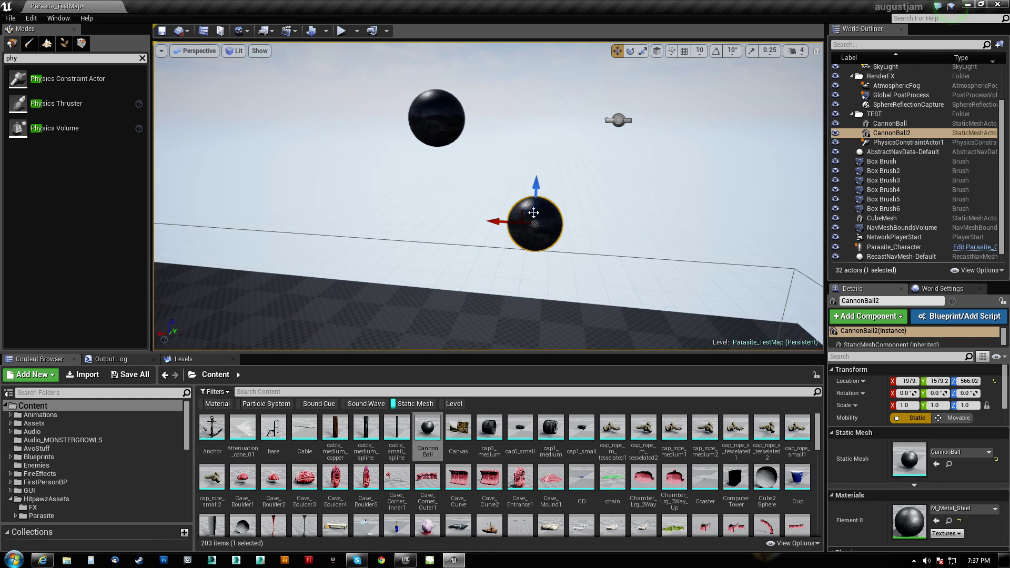
ctrl+click(453, 124)
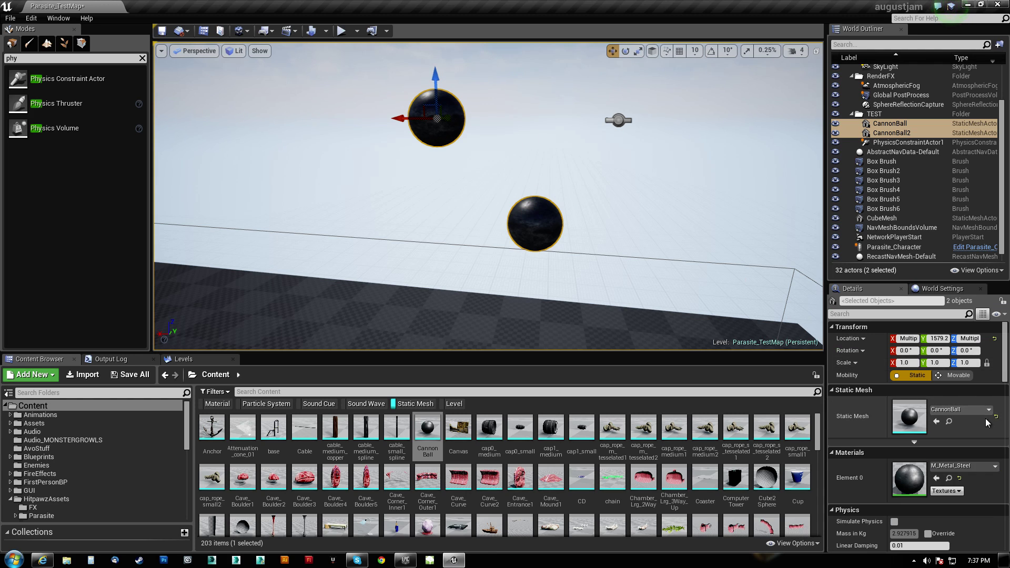
scroll(916, 443, down, 3)
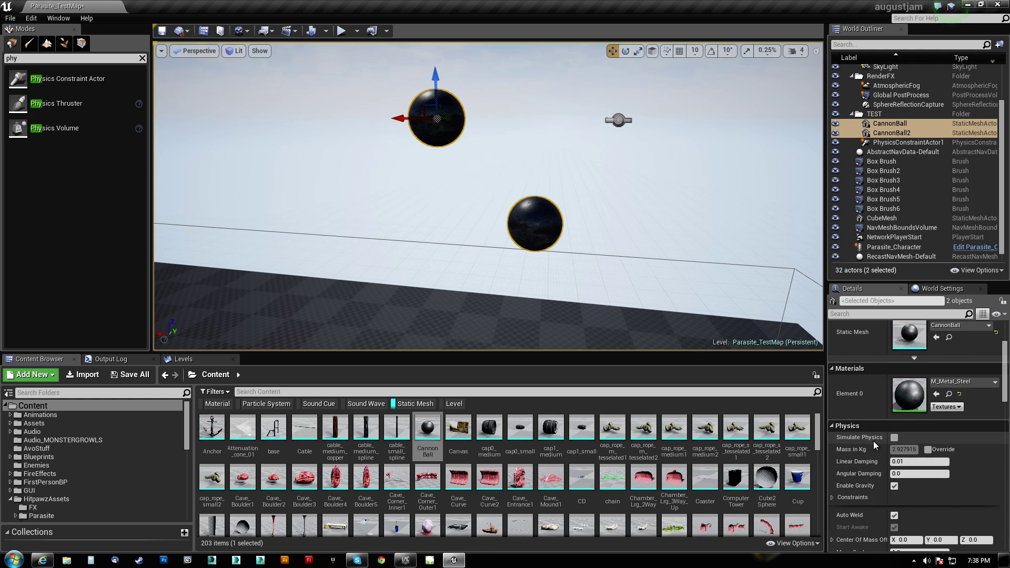
click(893, 438)
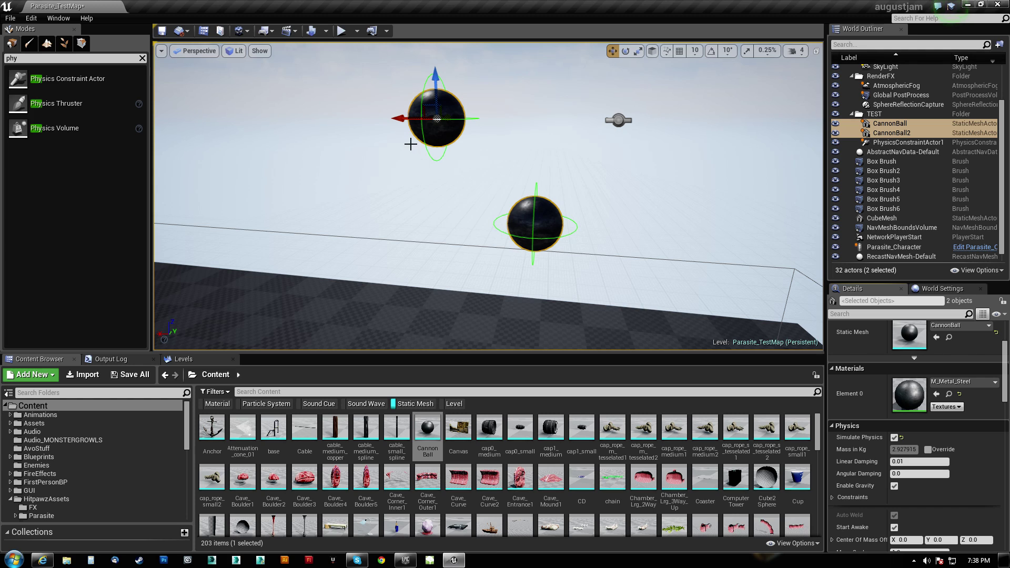
click(444, 118)
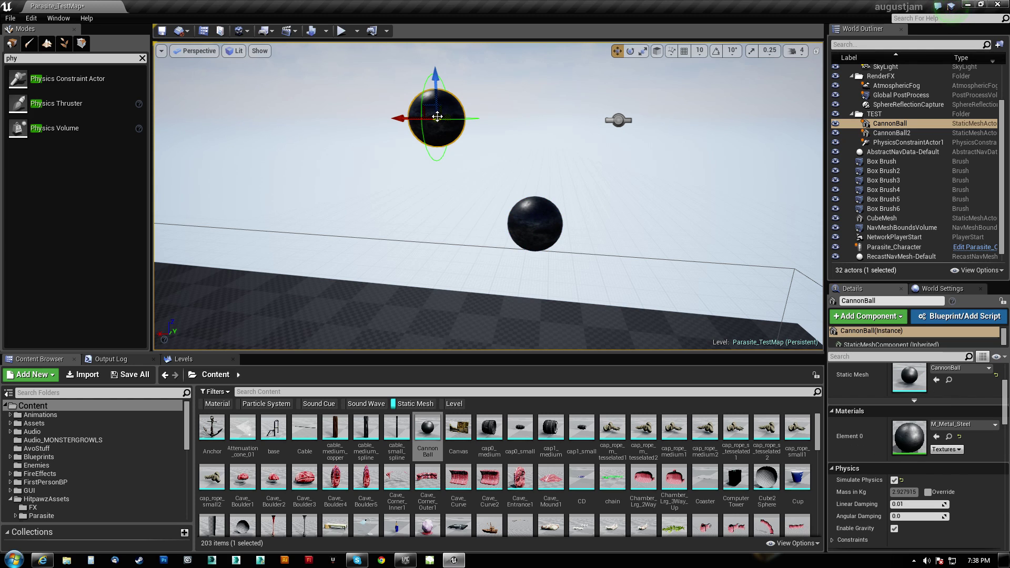
click(892, 479)
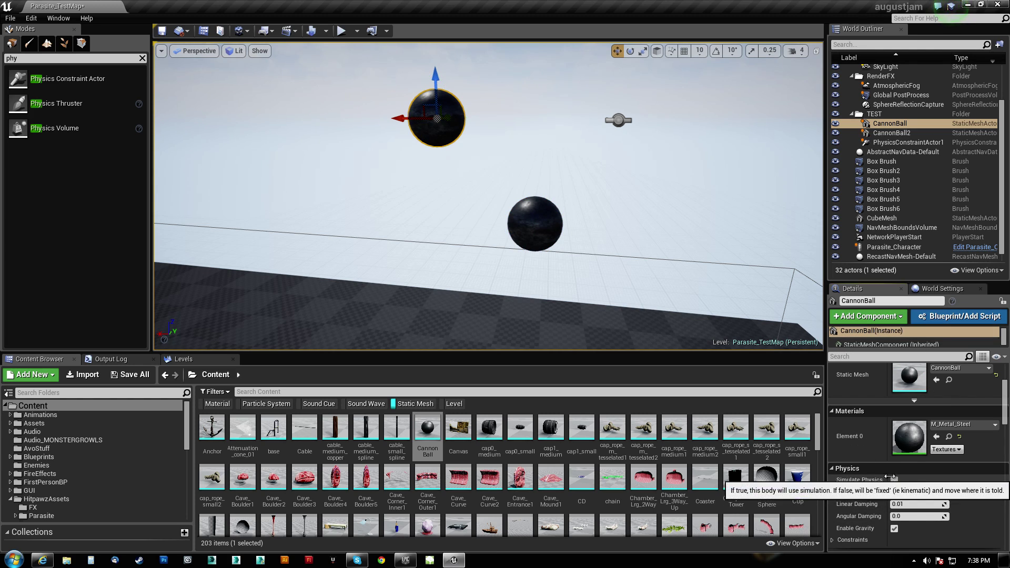
Play the level in the active viewport and stop the session
key(s)
right_drag(532, 201, 615, 310)
key(s)
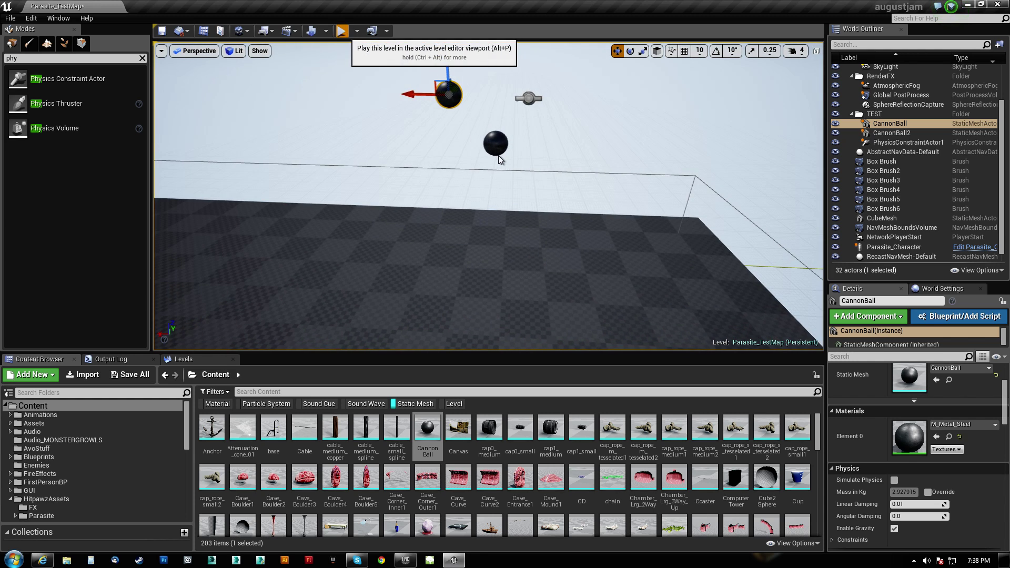
key(alt+p)
key(Escape)
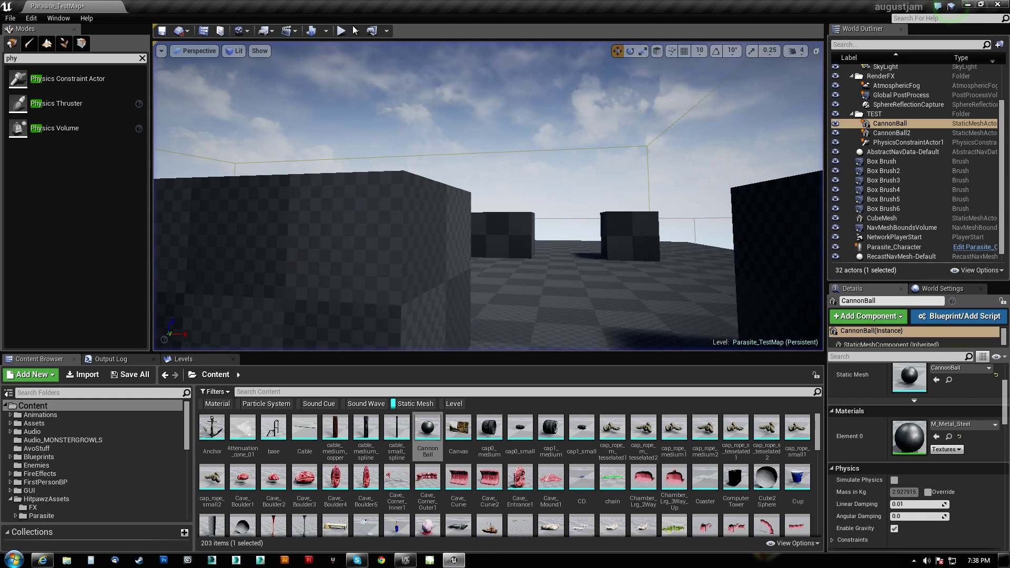
Run the level in Simulate mode, look towards the cannon balls, and stop the simulation
click(357, 30)
click(406, 110)
key(alt+p)
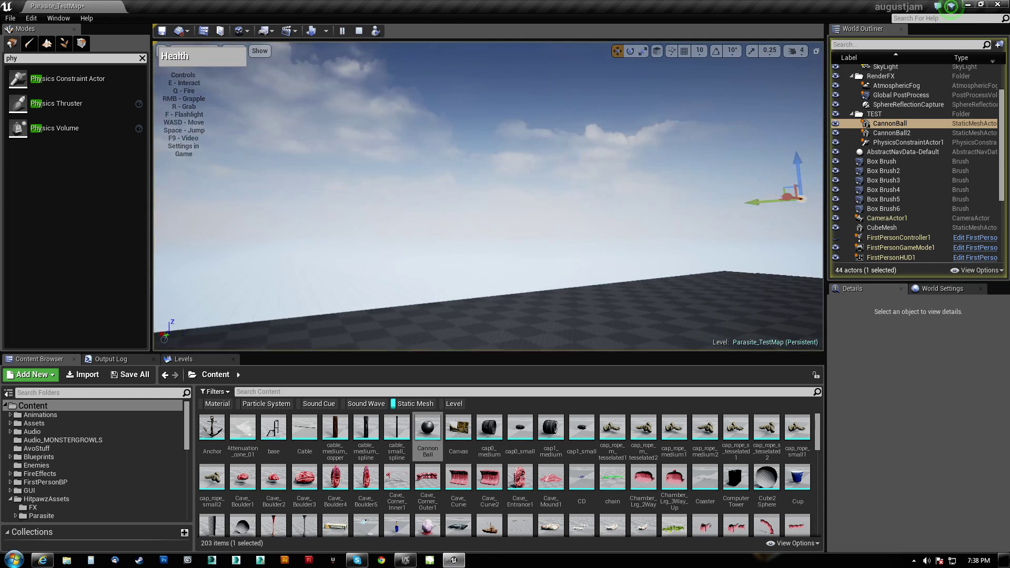
right_drag(488, 196, 631, 263)
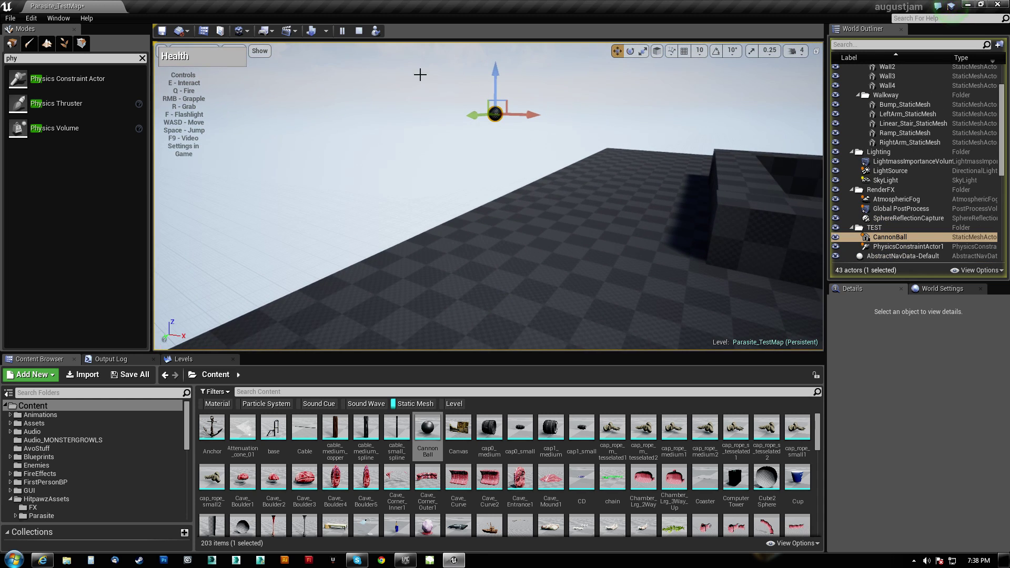
click(359, 30)
Frame the two cannon balls and the constraint in the viewport and simulate the level again
right_drag(488, 195, 751, 196)
right_drag(613, 292, 622, 291)
key(w)
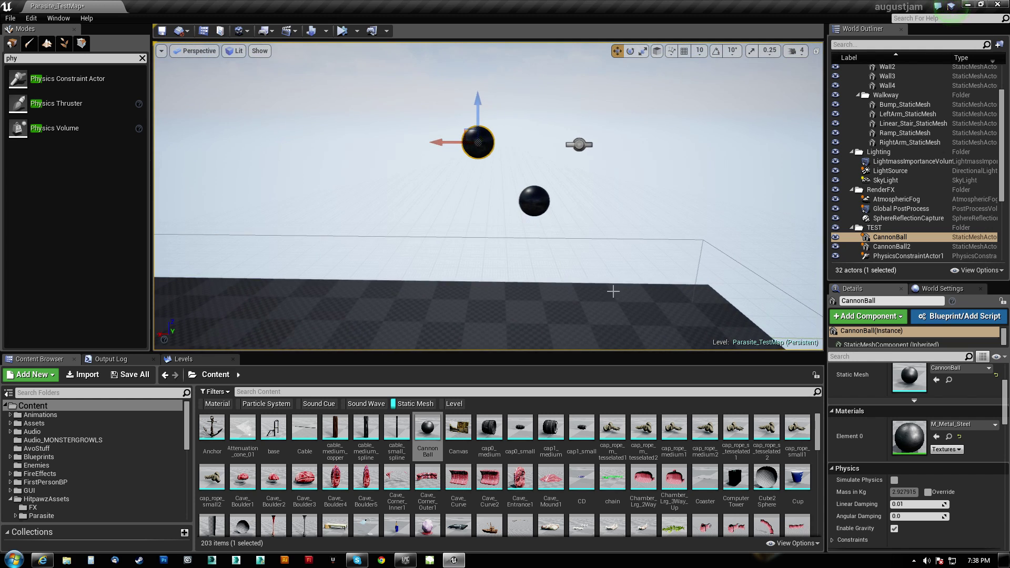
click(341, 30)
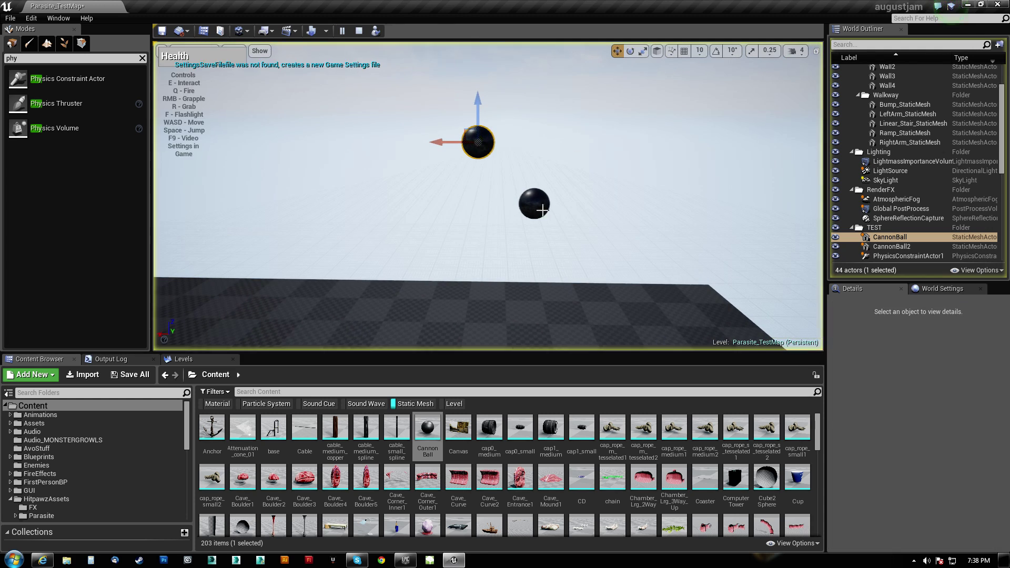
Look down at the floor beneath the cannon balls in the running simulation and stop it
right_drag(488, 195, 488, 315)
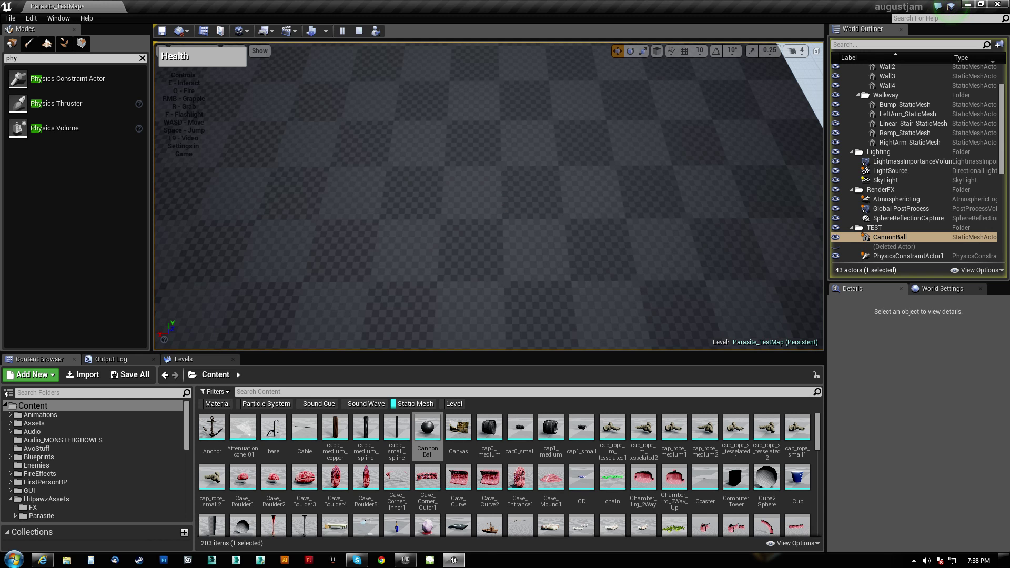
click(358, 31)
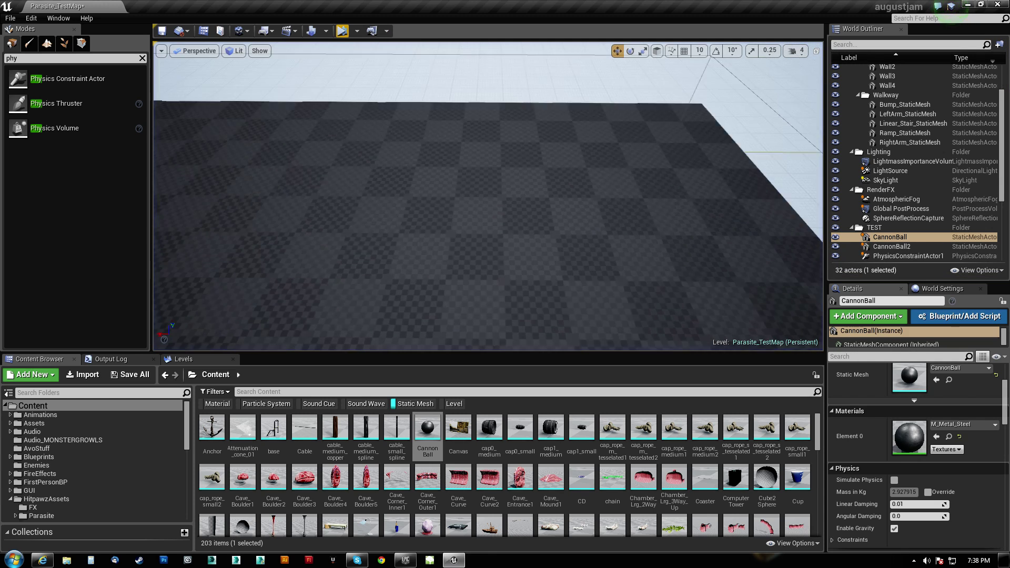
Assign the upper cannon ball, CannonBall, as Constraint Actor 1 of the physics constraint beside the balls
key(w)
right_drag(488, 196, 524, 178)
key(s)
key(w)
scroll(542, 244, up, 2)
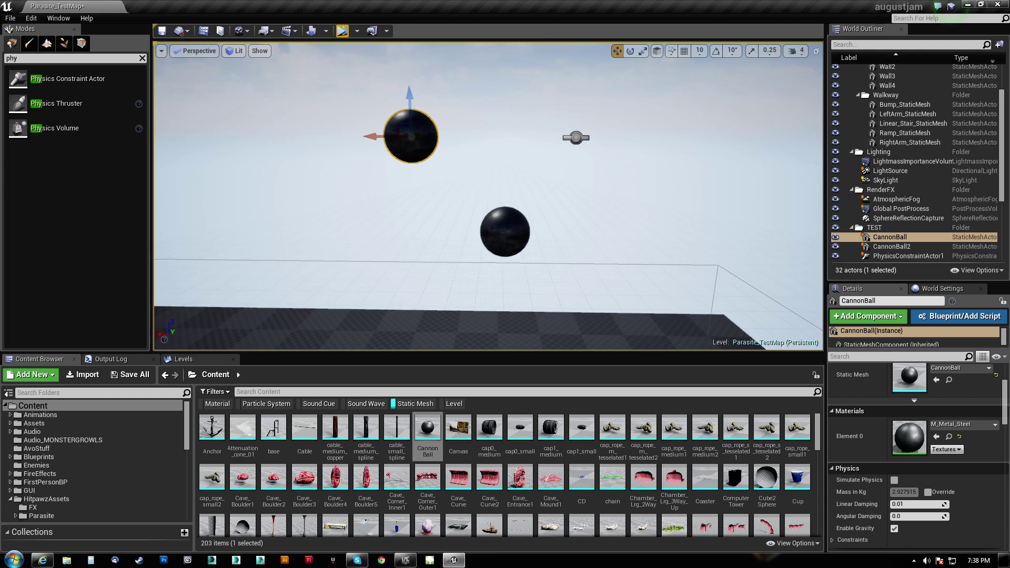
click(579, 133)
scroll(964, 417, down, 3)
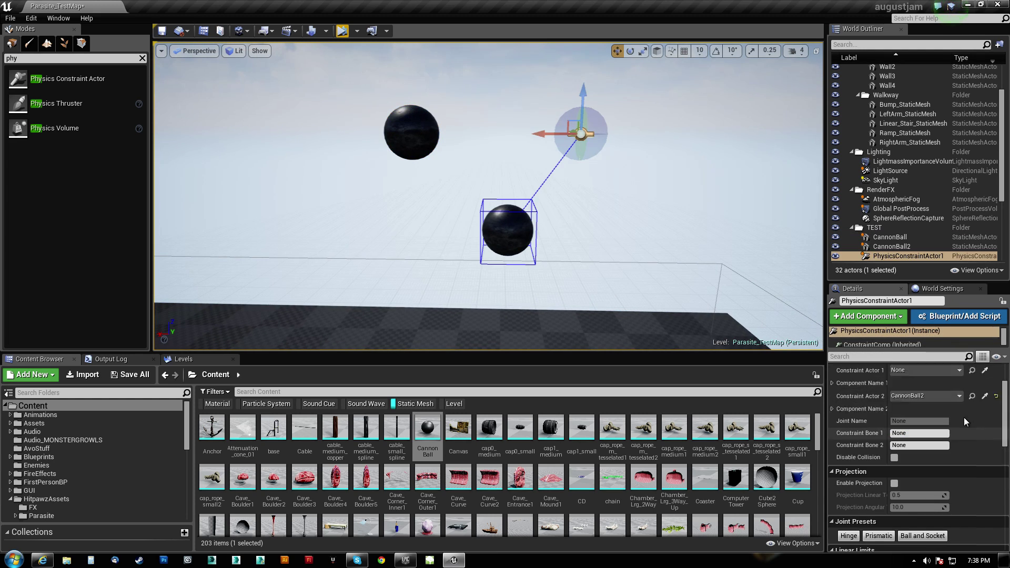
click(985, 404)
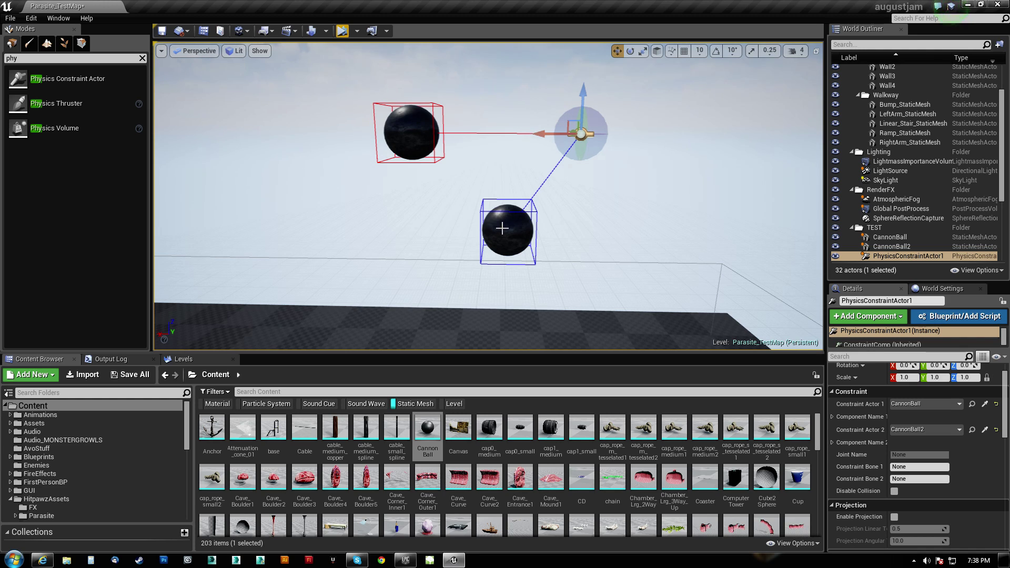
Simulate the level with both cannon balls assigned to the constraint, and stop the simulation
click(342, 32)
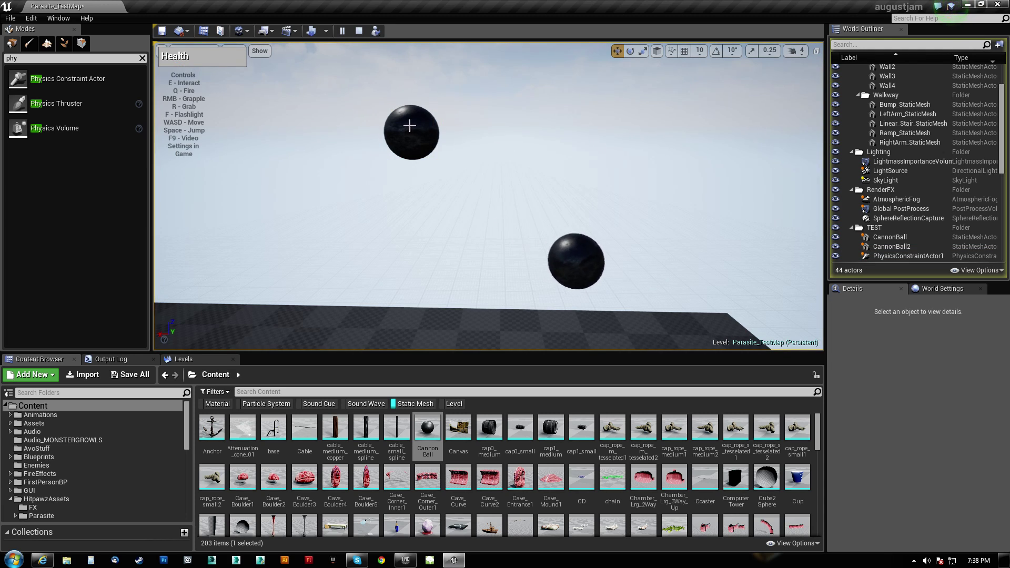
click(360, 30)
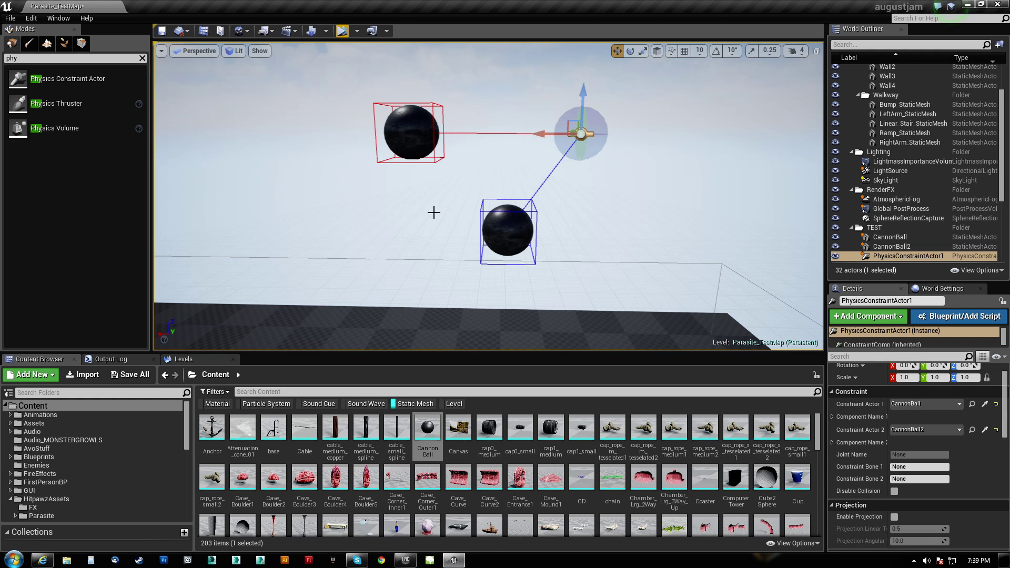
Attach PhysicsConstraintActor1 to CannonBall as its child and reset its relative location to 0 cm on all axes
right_drag(433, 212, 416, 177)
click(395, 149)
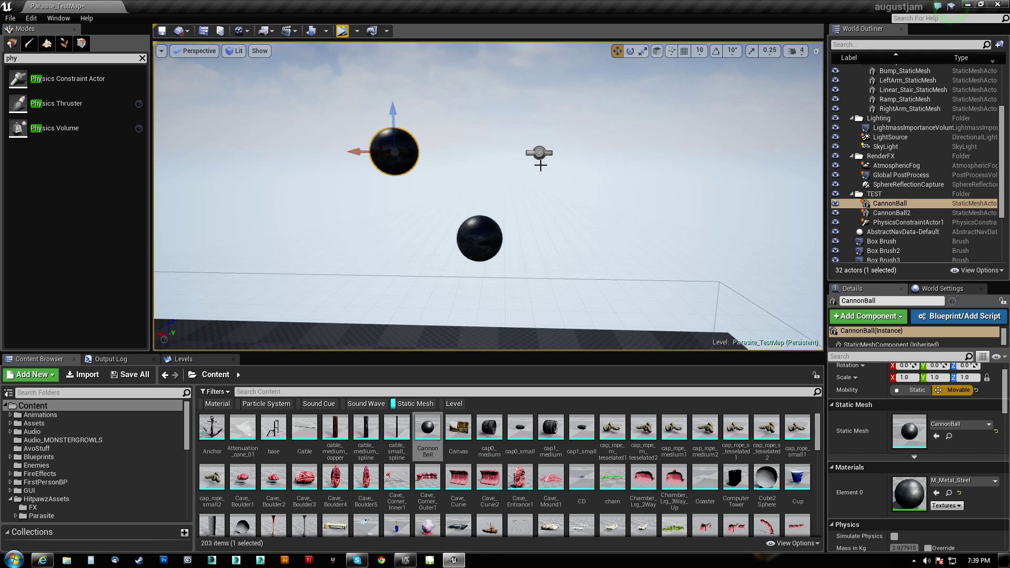
click(539, 153)
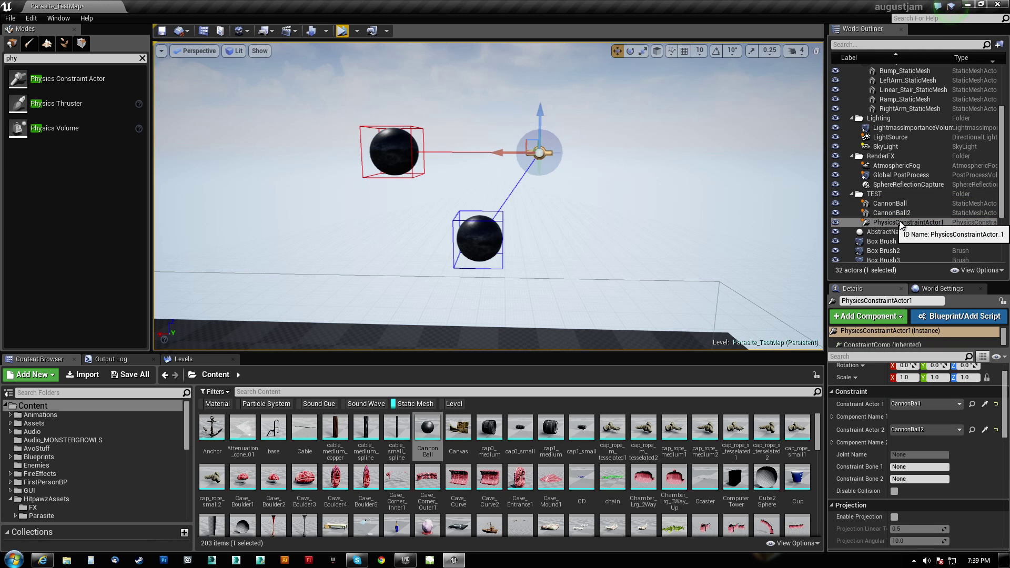
drag(901, 224, 895, 202)
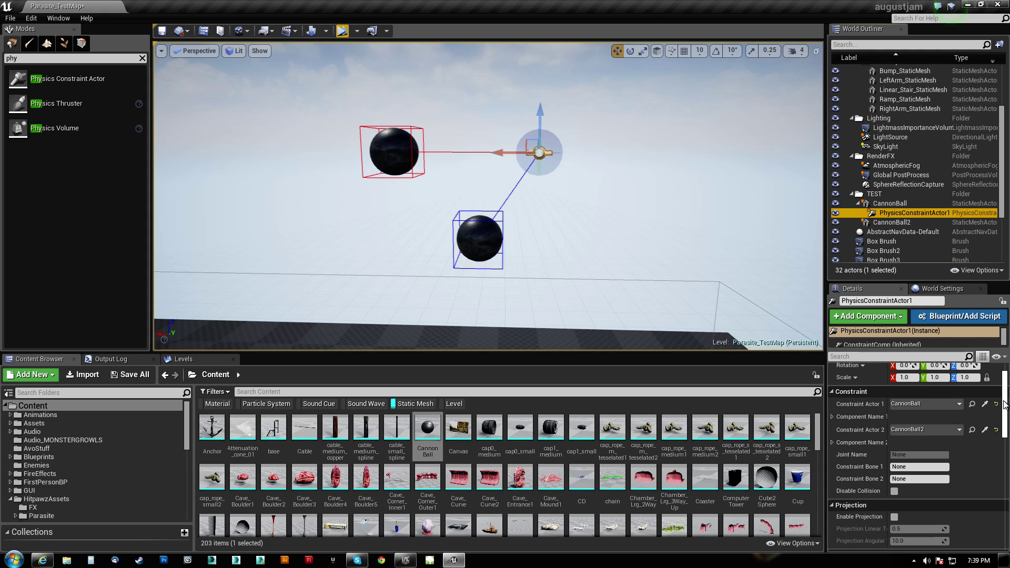
scroll(978, 387, up, 1)
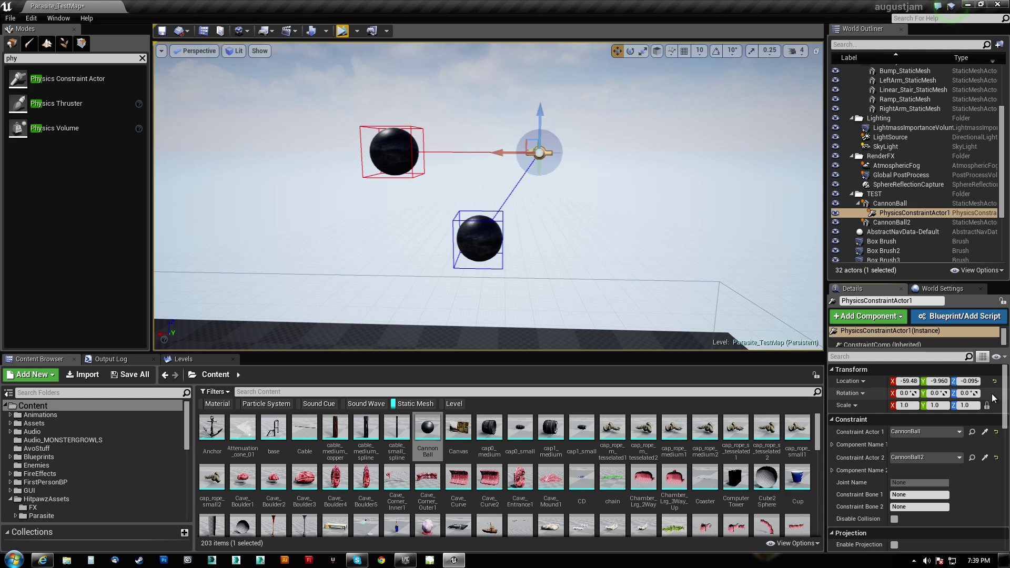
click(994, 381)
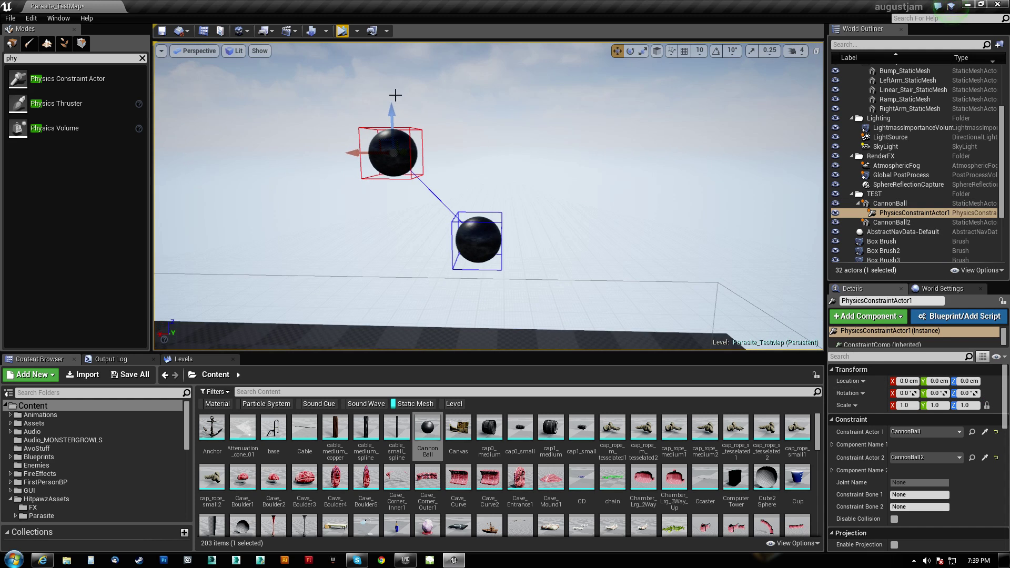
Simulate the level with the constraint centred on the upper cannon ball, and end the simulation
click(342, 30)
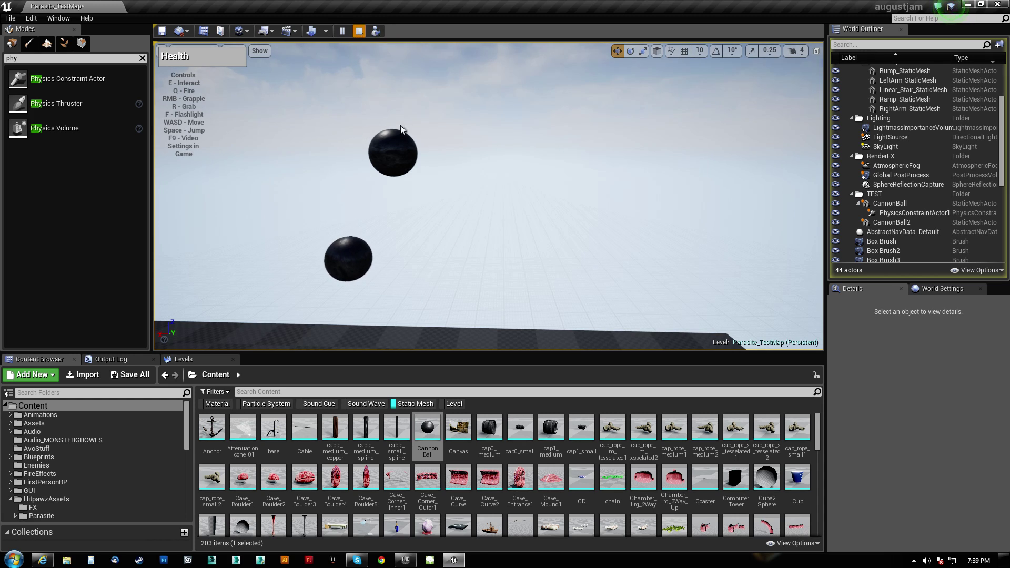
key(Escape)
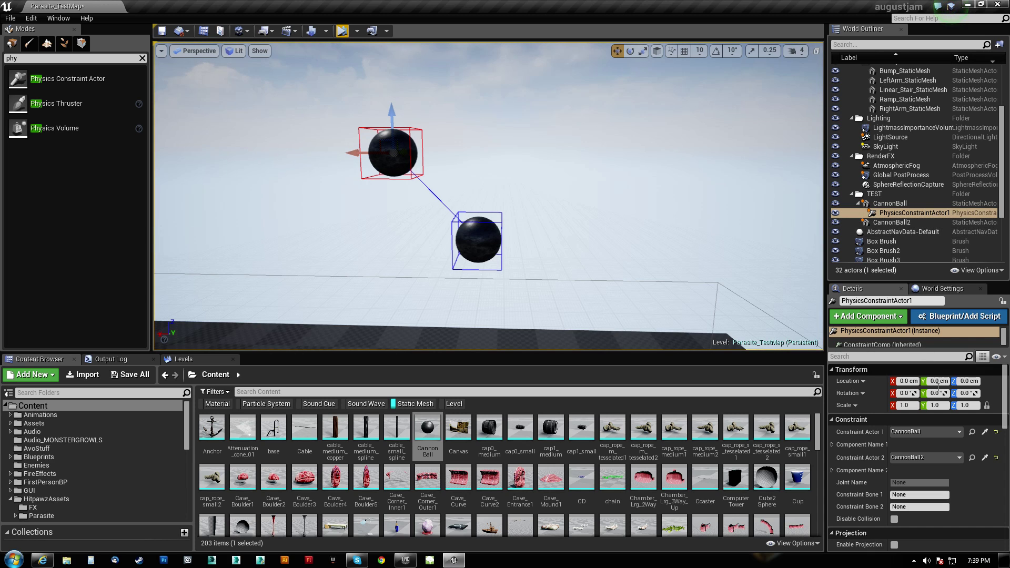
Examine the constraint's linear and angular limit settings alongside the two linked cannon balls
scroll(907, 446, down, 5)
scroll(907, 447, down, 5)
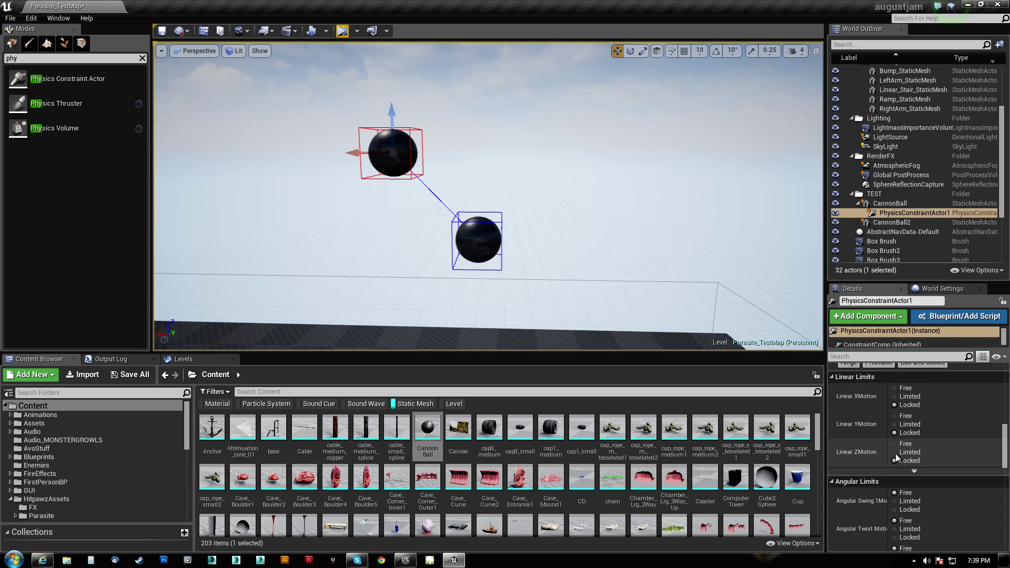
drag(1005, 452, 1006, 453)
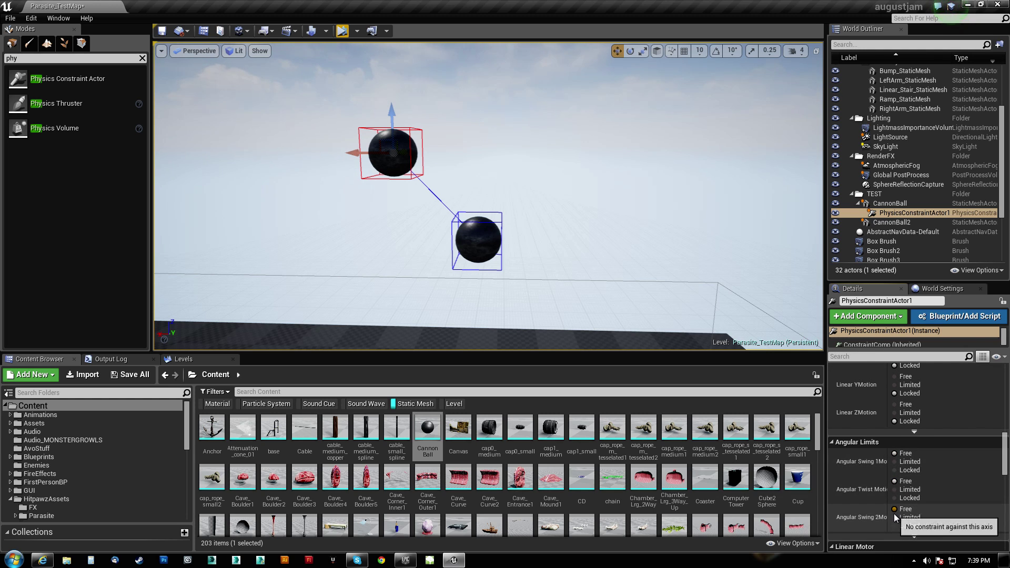
mouse_move(557, 280)
right_down()
mouse_move(512, 287)
mouse_move(547, 286)
right_up()
drag(547, 253, 547, 259)
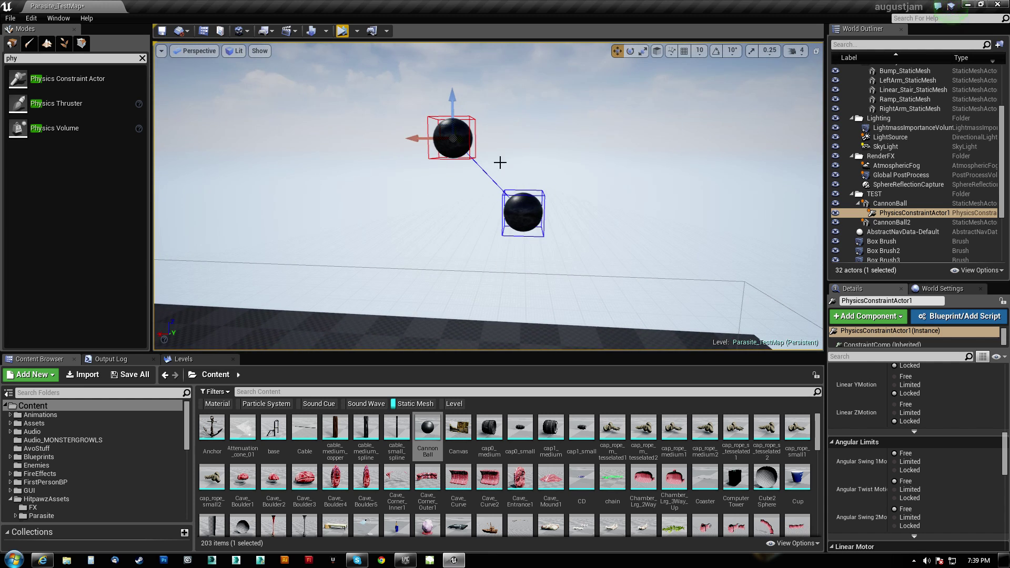
mouse_move(584, 279)
right_down()
mouse_move(571, 277)
mouse_move(582, 275)
right_up()
drag(1005, 455, 1005, 435)
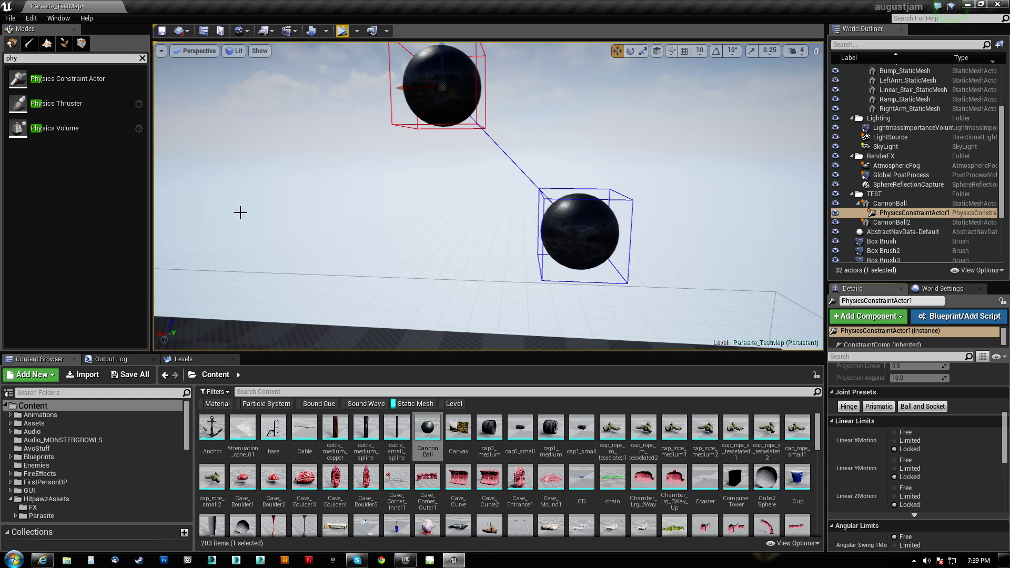
Duplicate the lower cannon ball twice, spacing the copies in a line leading away from the upper ball
key(s)
mouse_move(386, 255)
right_down()
mouse_move(399, 239)
mouse_move(387, 241)
right_up()
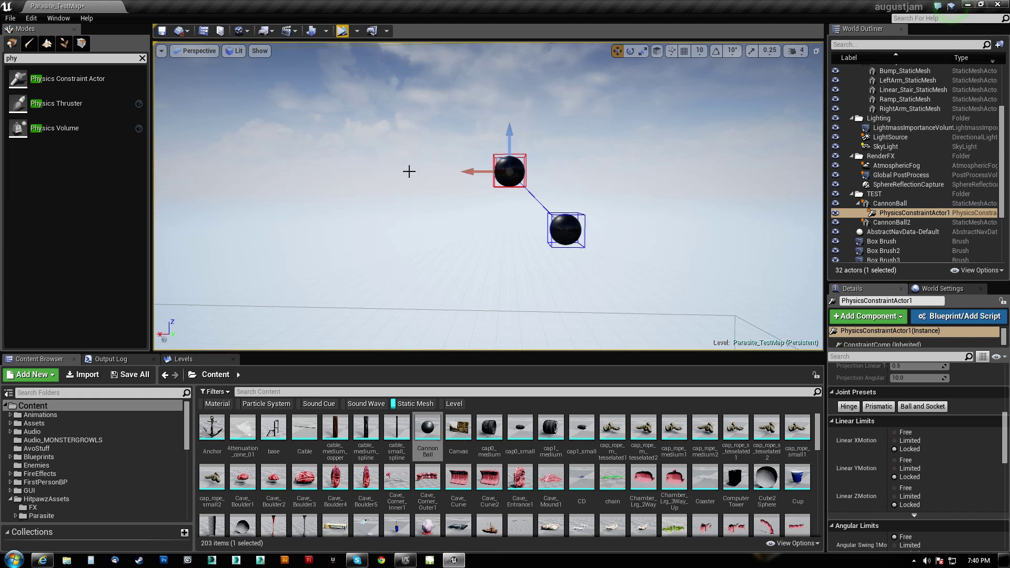
alt+drag(675, 182, 304, 167)
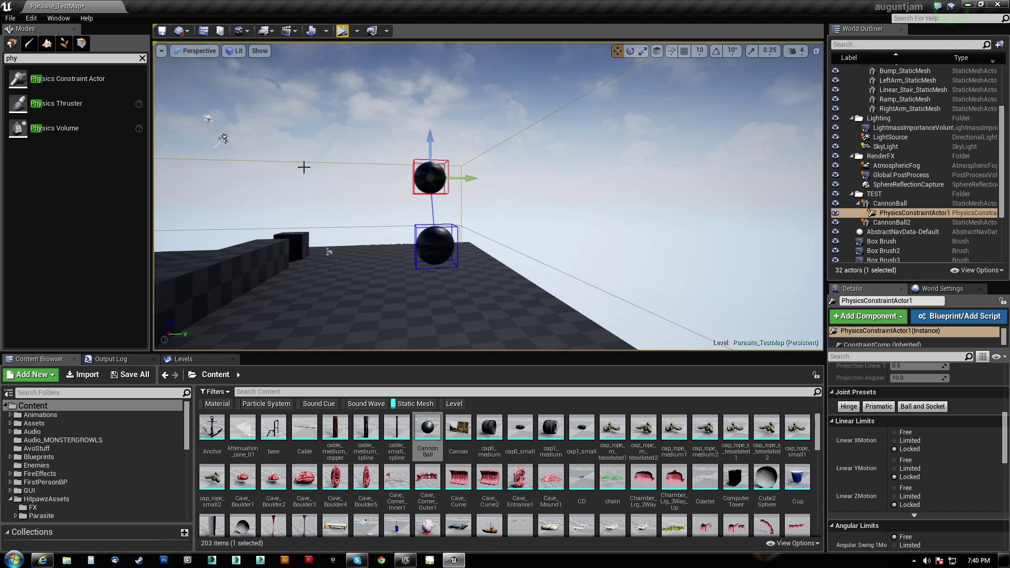
right_drag(556, 184, 762, 183)
key(a)
key(w)
scroll(488, 228, up, 3)
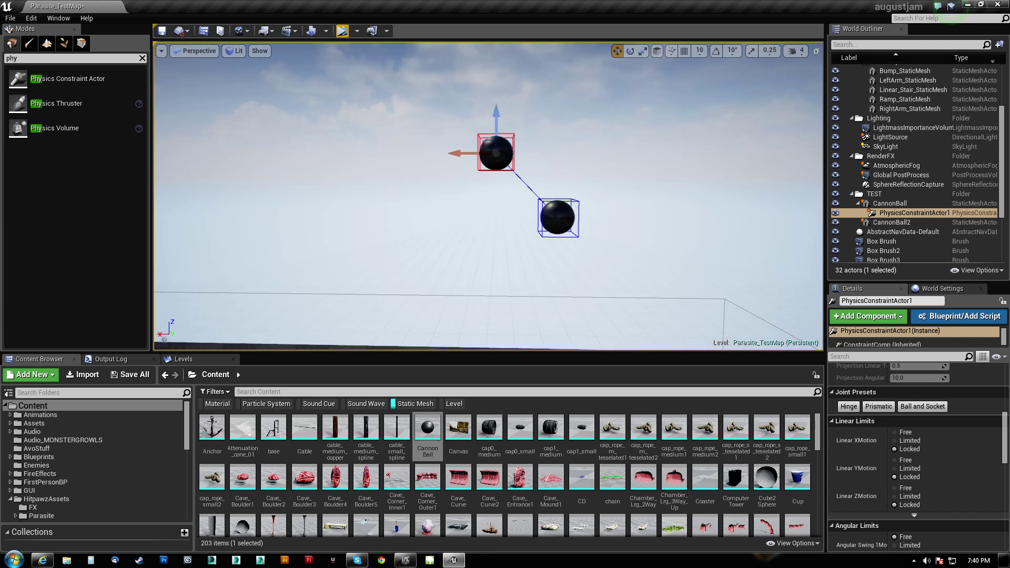
click(568, 217)
key(f)
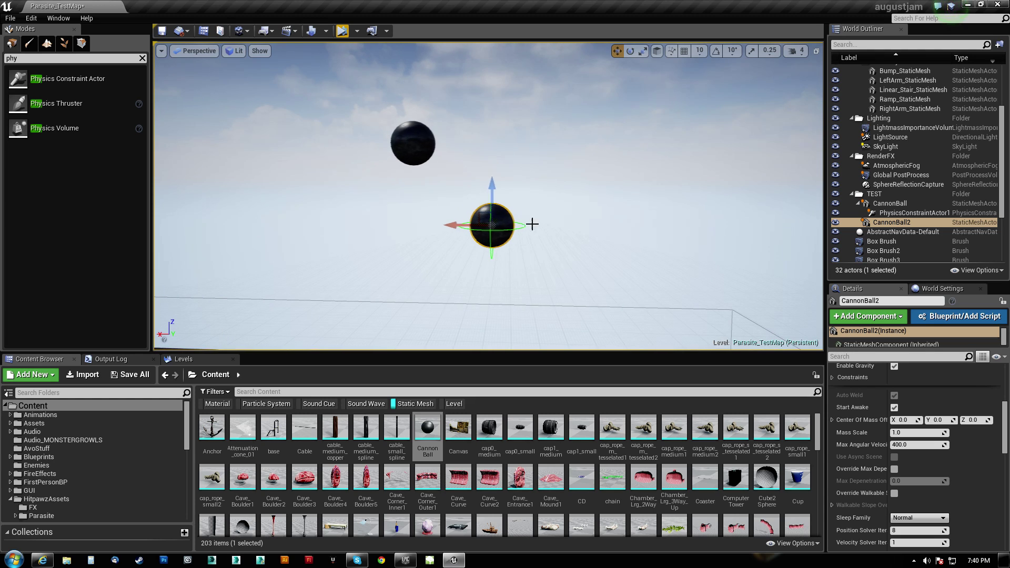
alt+drag(476, 211, 588, 247)
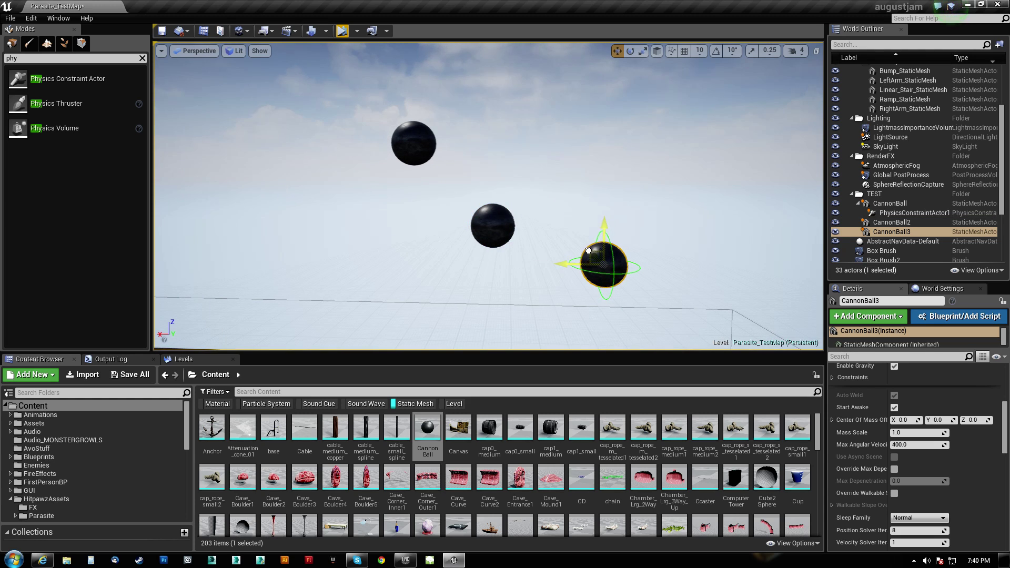
right_drag(538, 239, 547, 294)
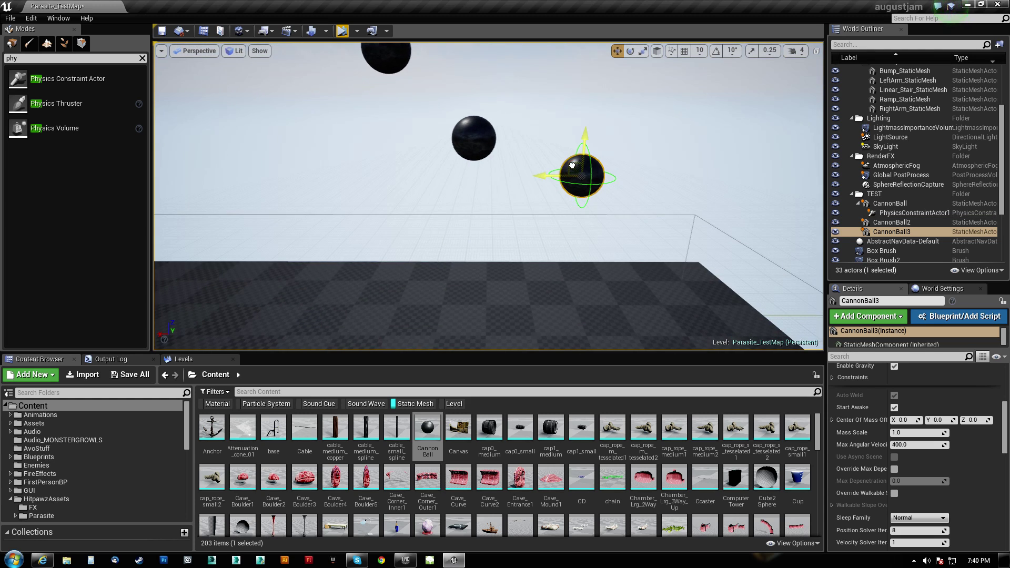
alt+drag(572, 166, 718, 191)
key(f)
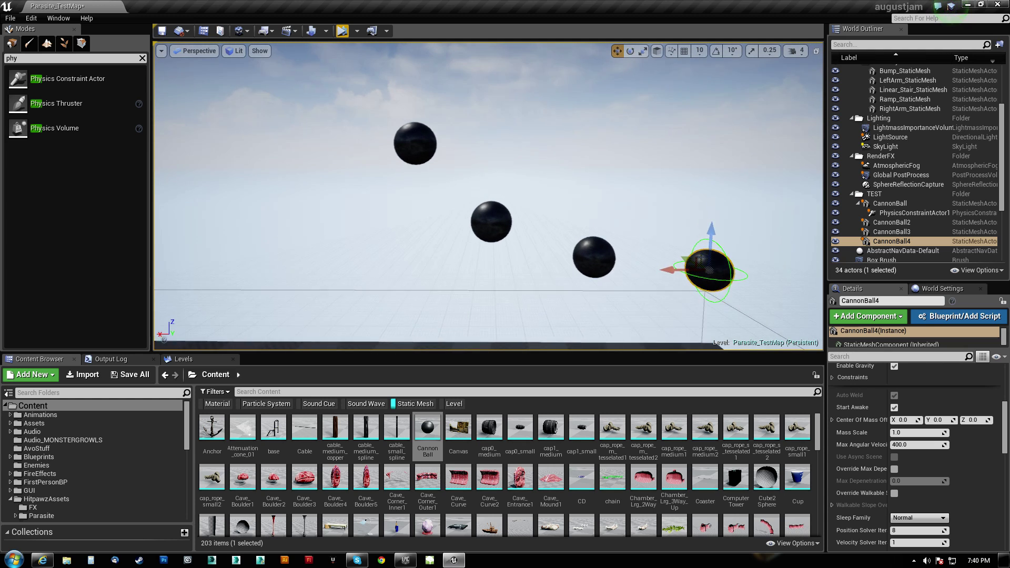
Duplicate PhysicsConstraintActor1 and assign CannonBall2 as Constraint Actor 1 and CannonBall3 as Constraint Actor 2 of the copy
click(921, 213)
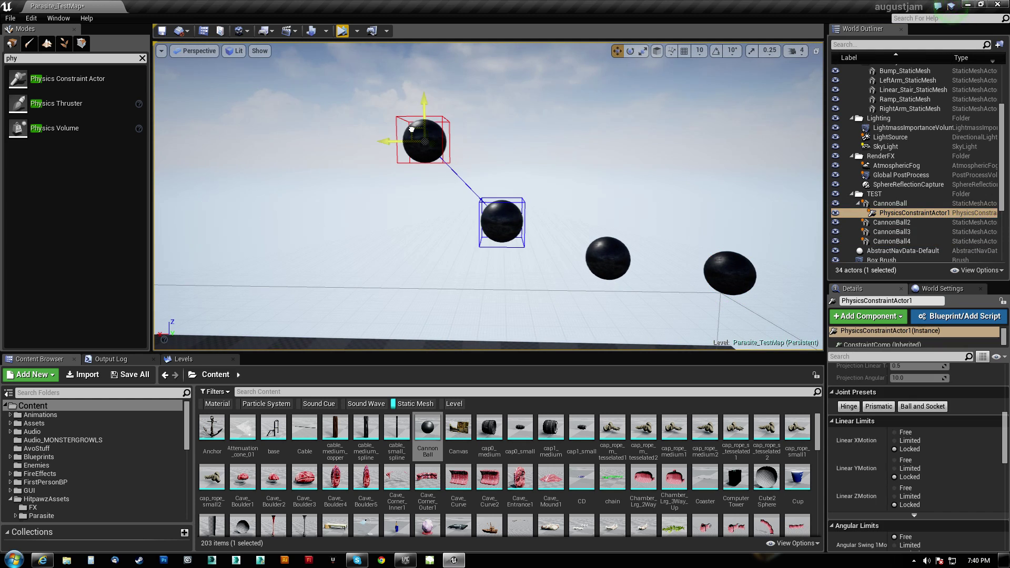
alt+drag(412, 129, 545, 178)
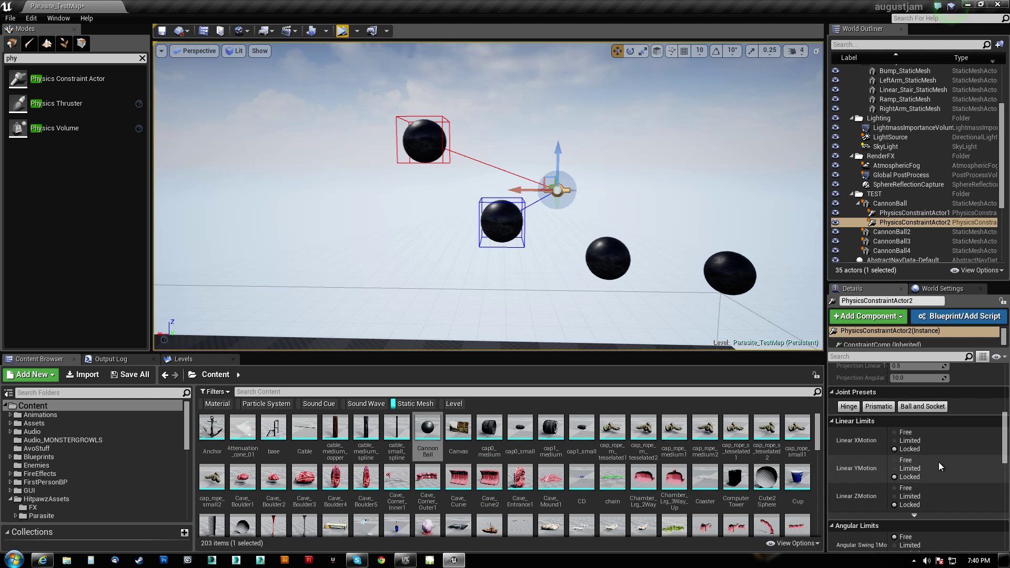
scroll(936, 453, up, 6)
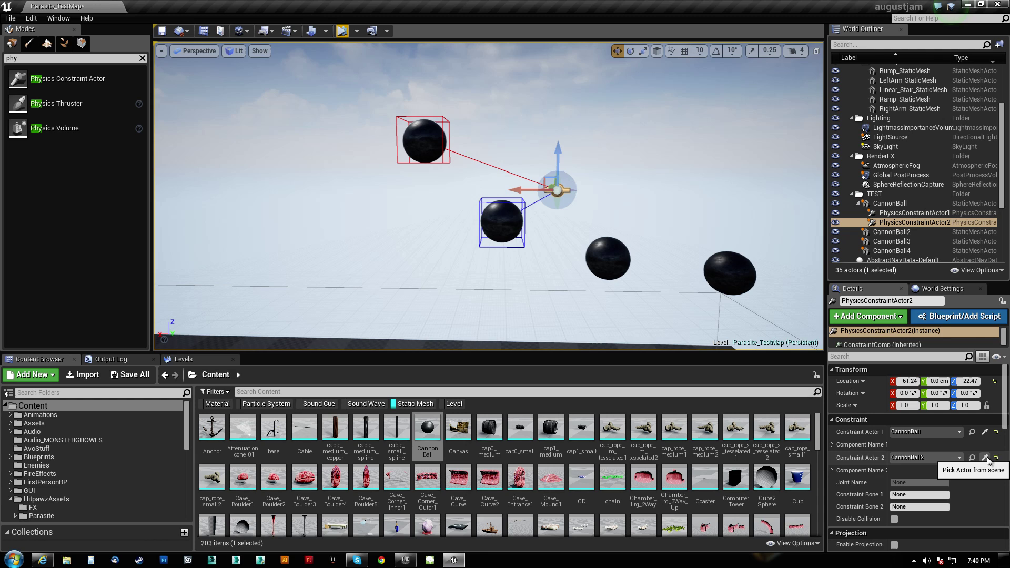
click(983, 457)
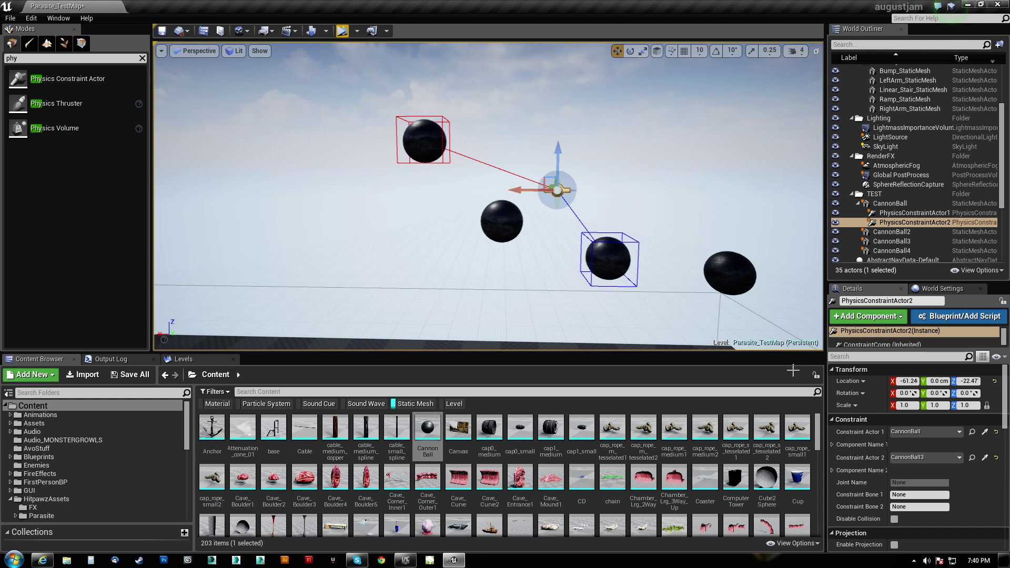
click(984, 432)
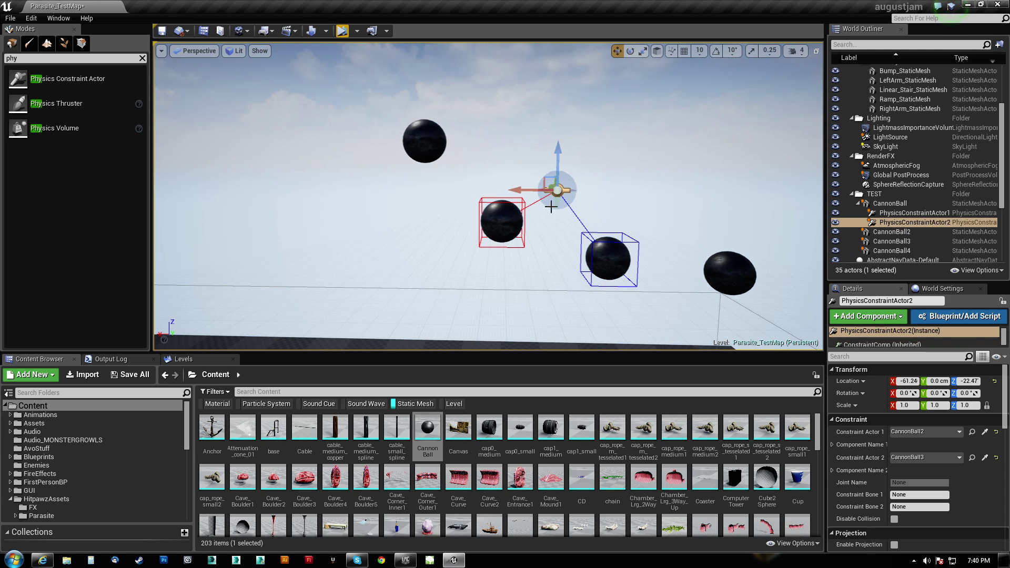
Attach PhysicsConstraintActor2 to CannonBall2 as its child and reset its relative location to 0 cm on all axes
click(499, 213)
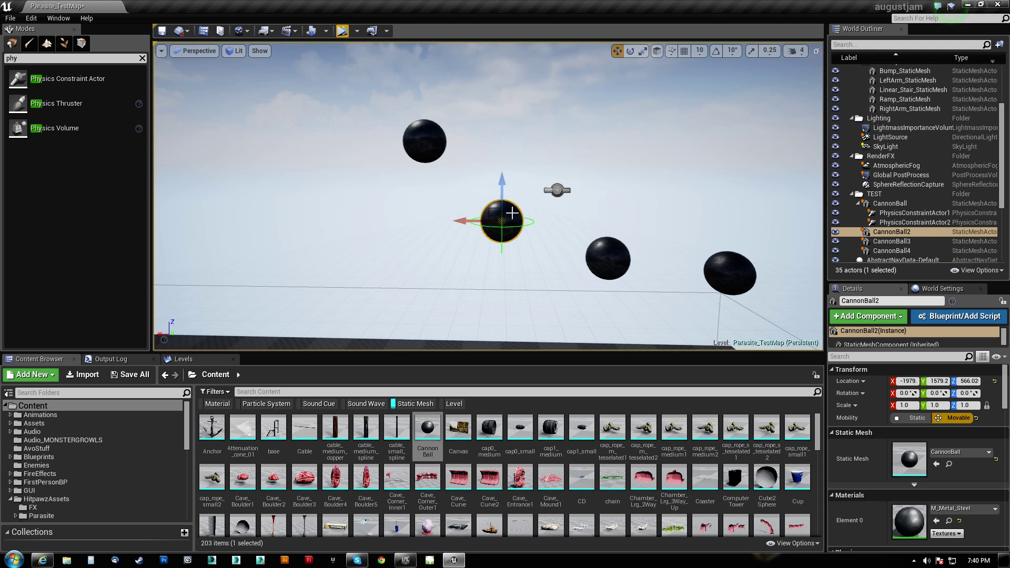
click(557, 190)
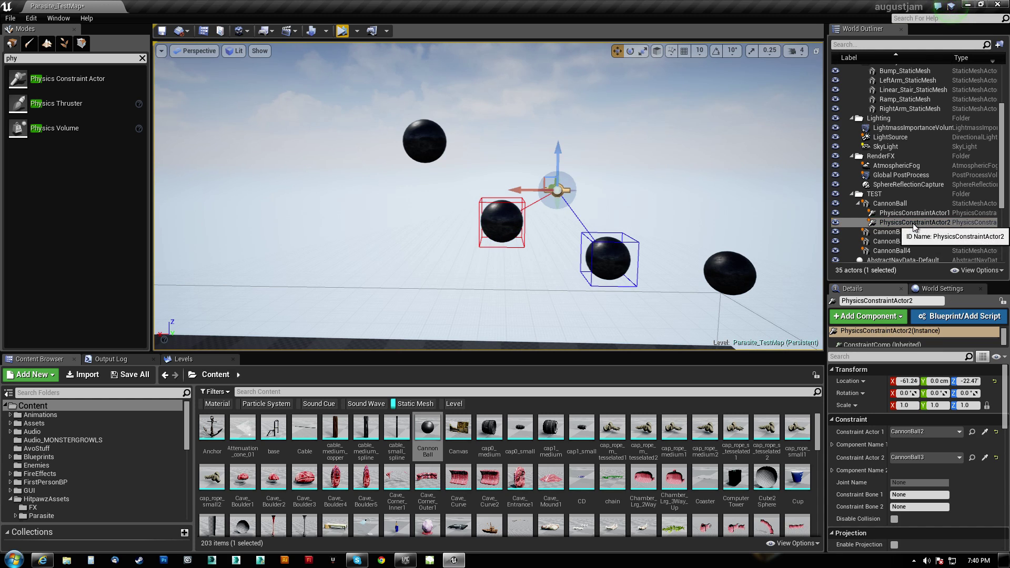
drag(913, 223, 895, 233)
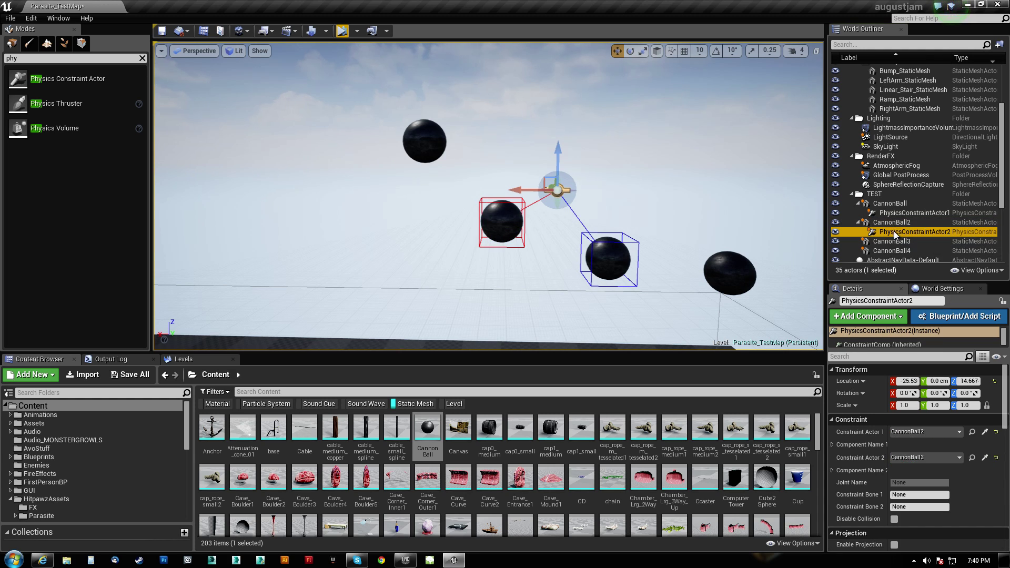
click(994, 381)
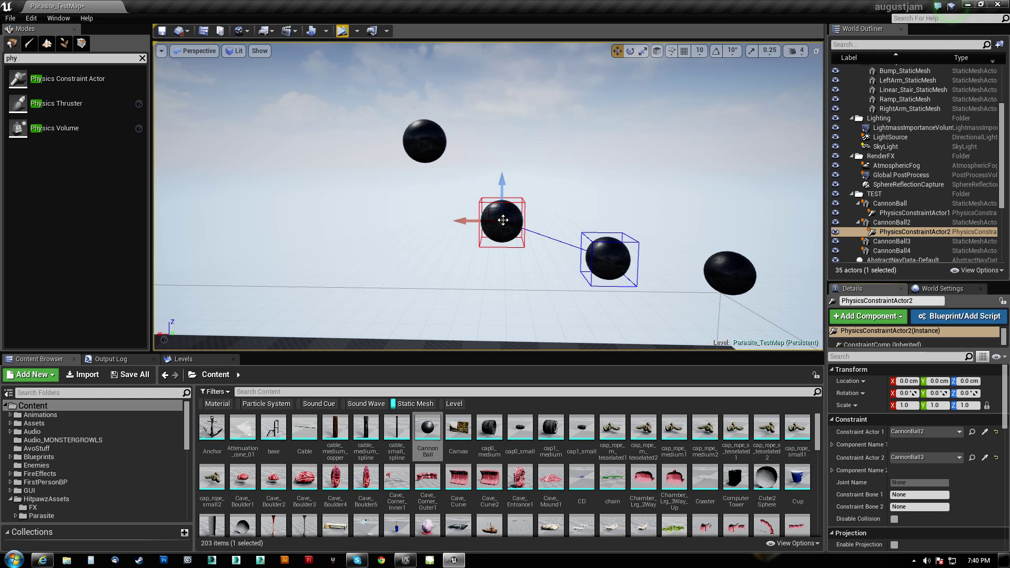
right_drag(602, 251, 602, 307)
key(w)
key(s)
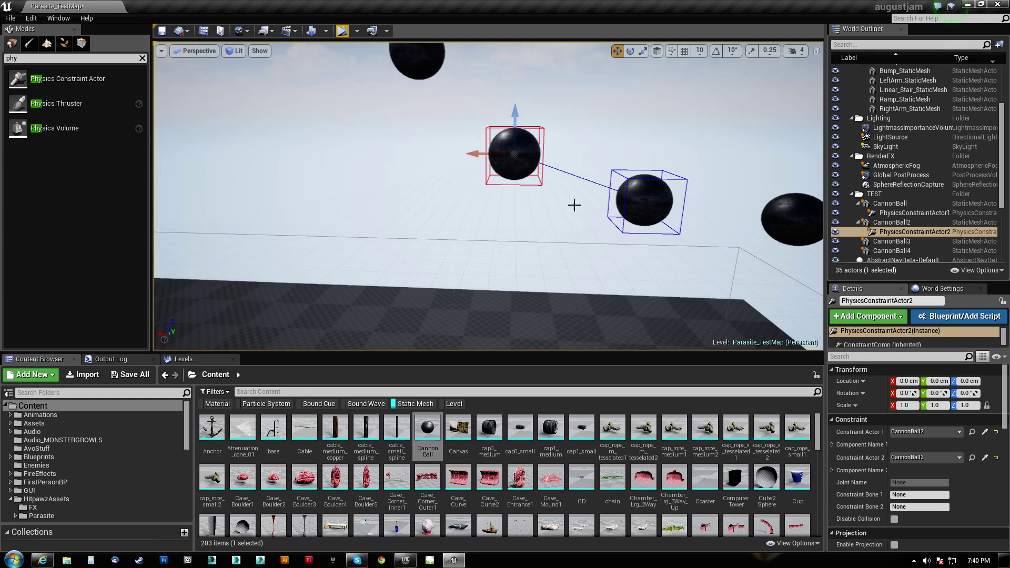
Duplicate PhysicsConstraintActor2 and assign CannonBall3 as Constraint Actor 1 and CannonBall4 as Constraint Actor 2 of the copy
alt+drag(490, 154, 682, 119)
key(d)
right_drag(682, 119, 668, 119)
key(a)
key(s)
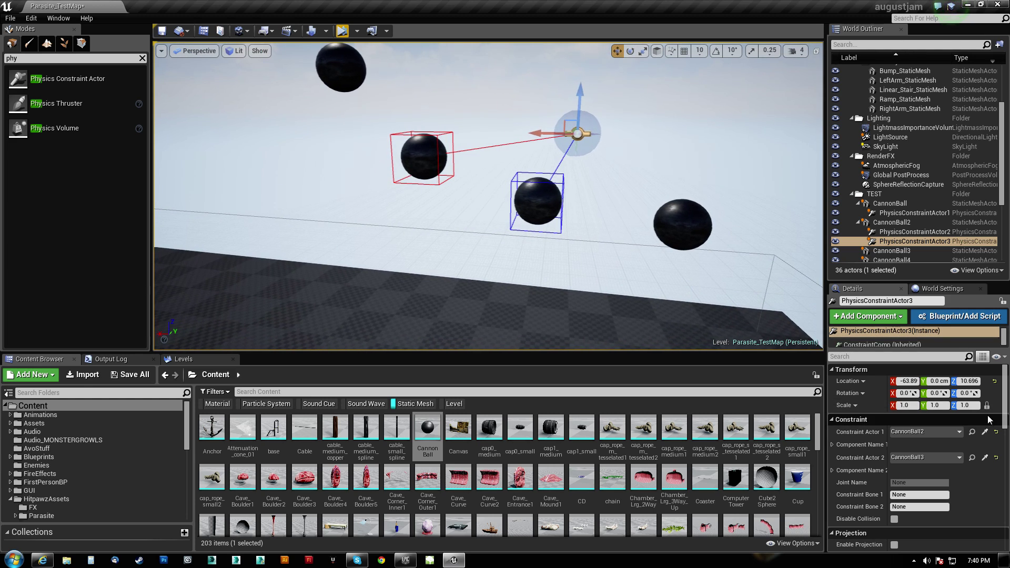
click(984, 431)
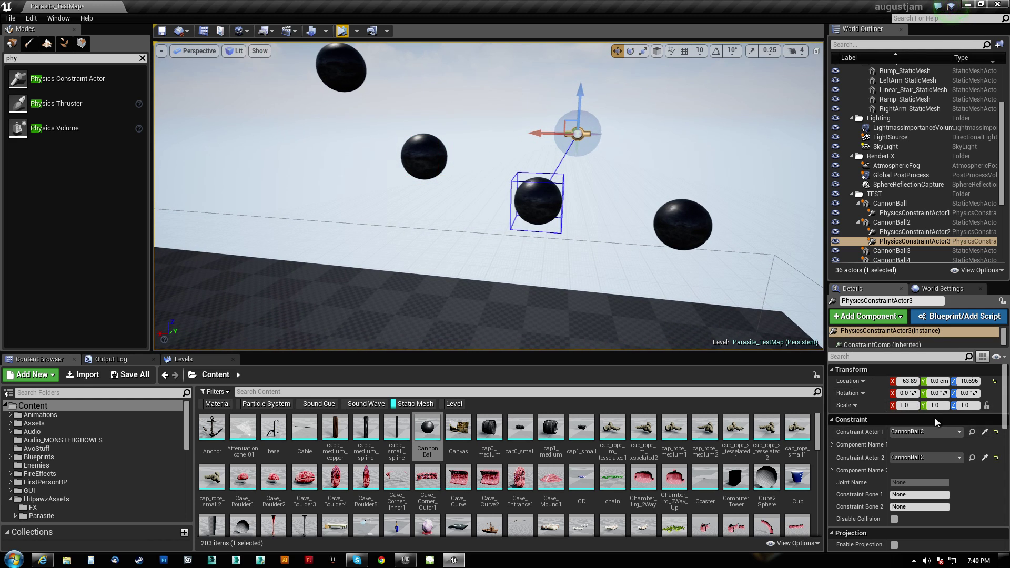
click(984, 457)
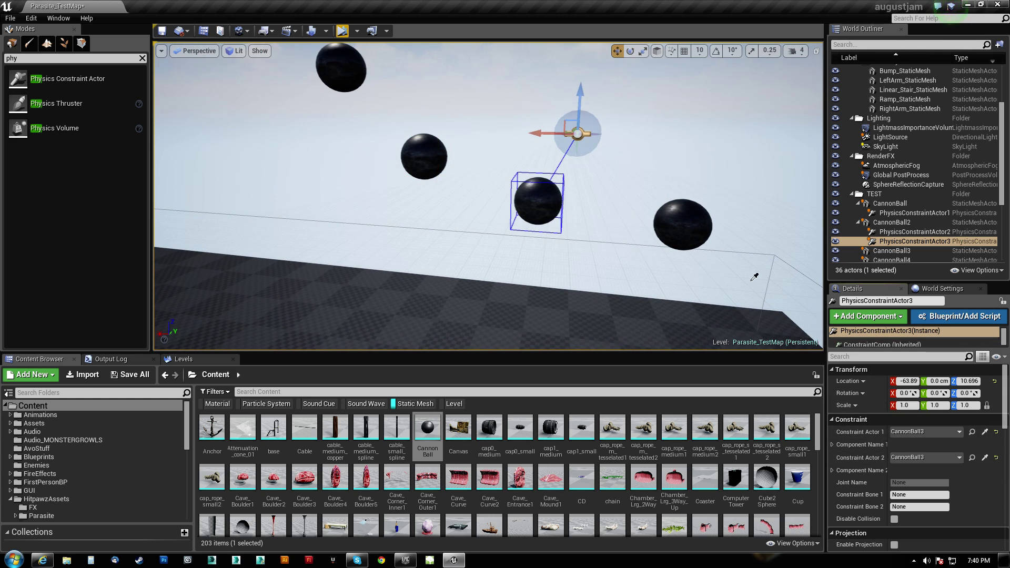
click(541, 205)
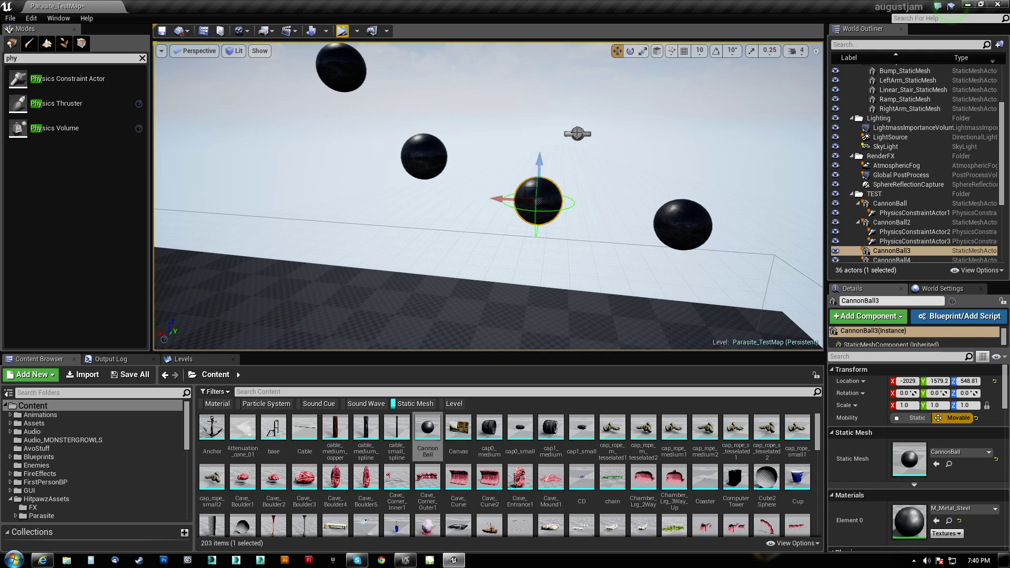
Attach PhysicsConstraintActor3 to CannonBall3 as its child and reset its relative location to 0 cm on all axes
click(578, 132)
drag(932, 241, 892, 252)
click(994, 382)
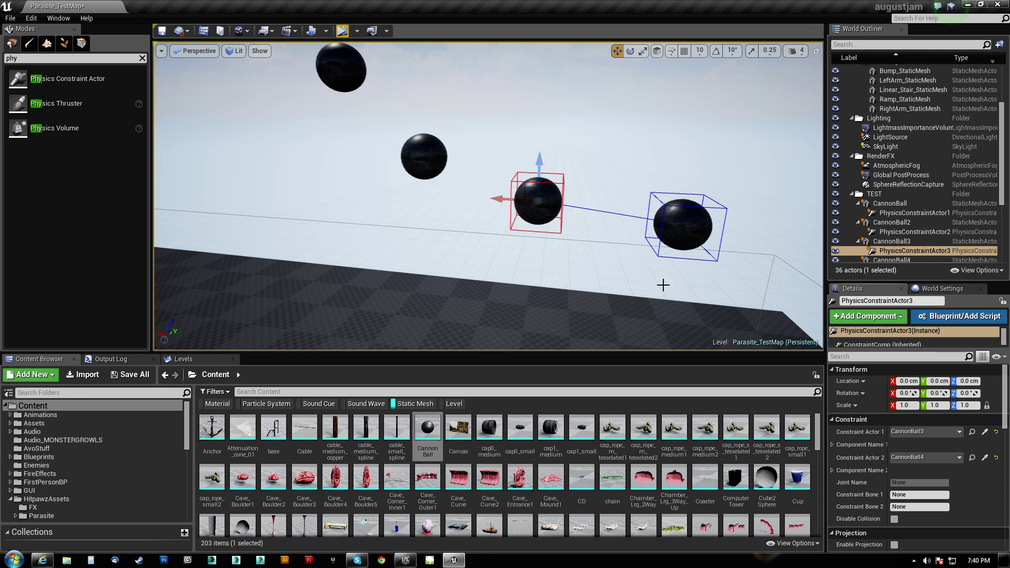
Simulate the level to watch the chain of four cannon balls swing, and end the simulation
key(s)
right_drag(663, 284, 631, 263)
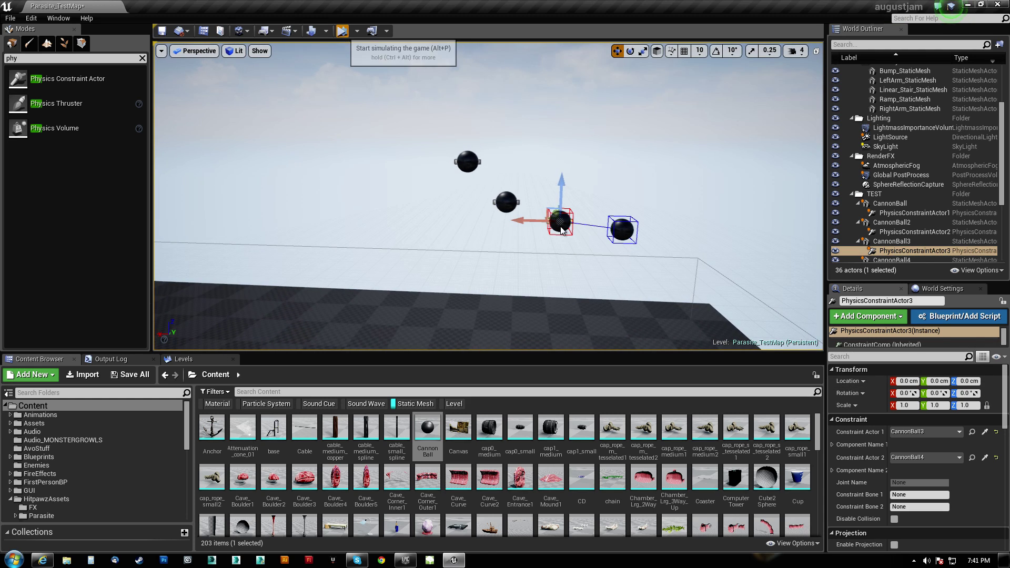
click(342, 31)
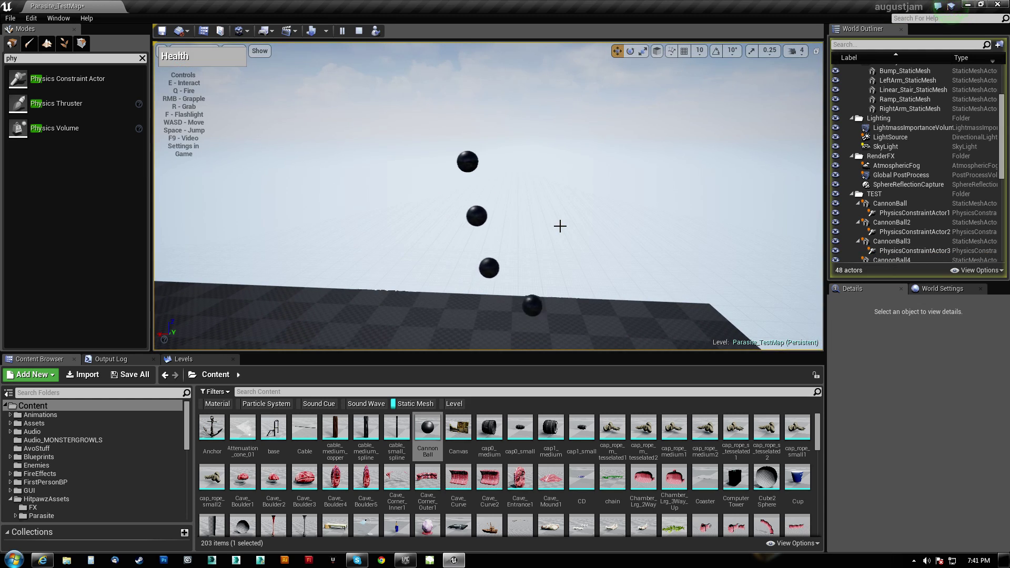
click(359, 31)
Duplicate CannonBall3 to about X -1940, Z 519.5 beneath the top ball and disable Simulate Physics on the copy
key(w)
mouse_move(611, 225)
right_down()
mouse_move(647, 219)
mouse_move(583, 232)
mouse_move(610, 225)
right_up()
click(612, 188)
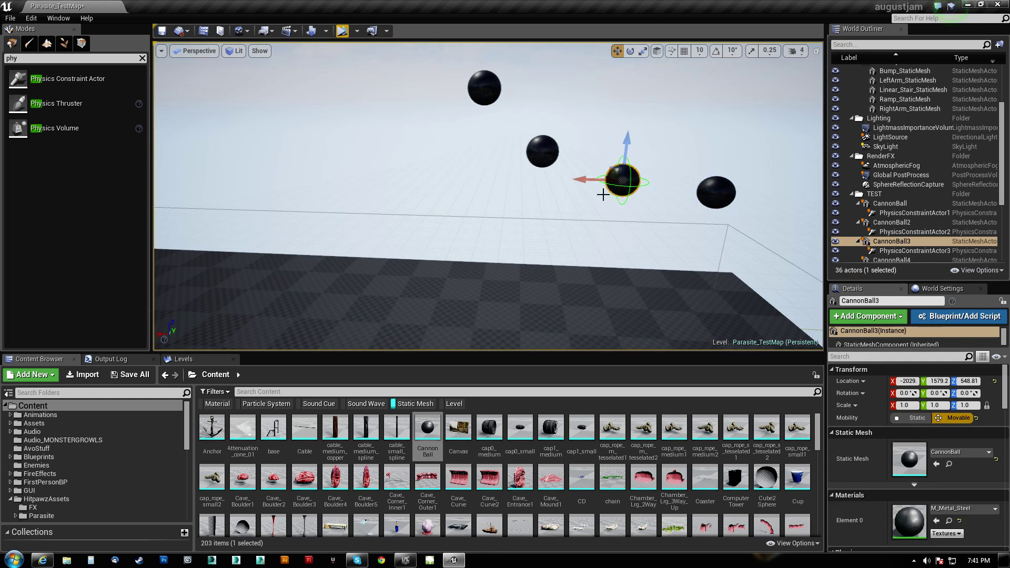
alt+drag(595, 180, 461, 181)
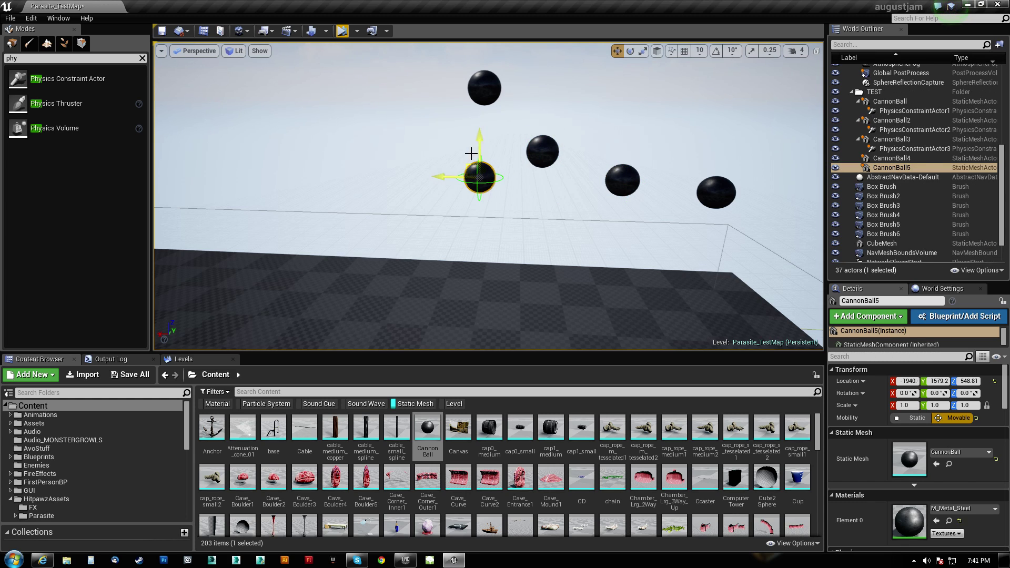
drag(481, 138, 480, 174)
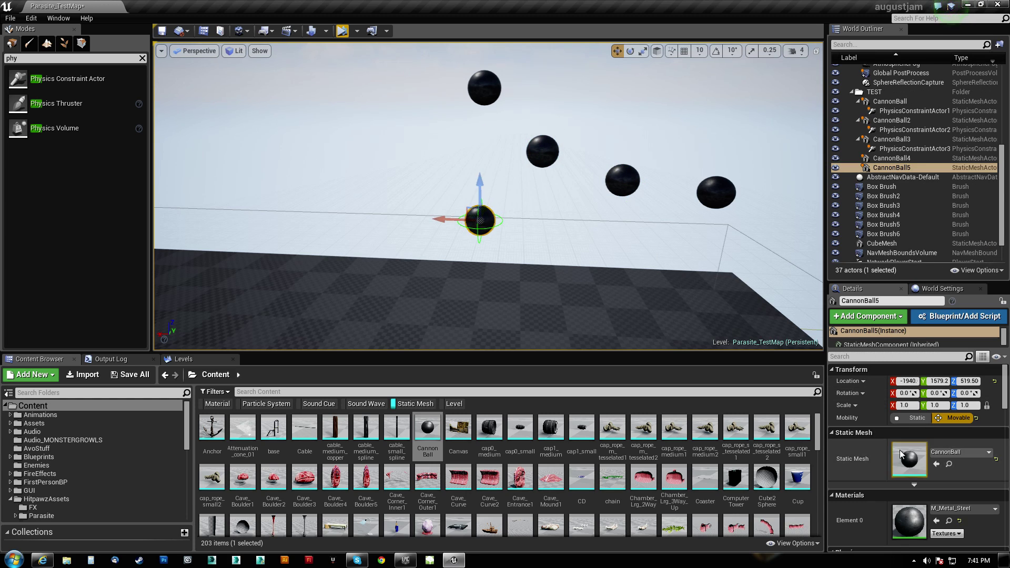
scroll(886, 423, down, 5)
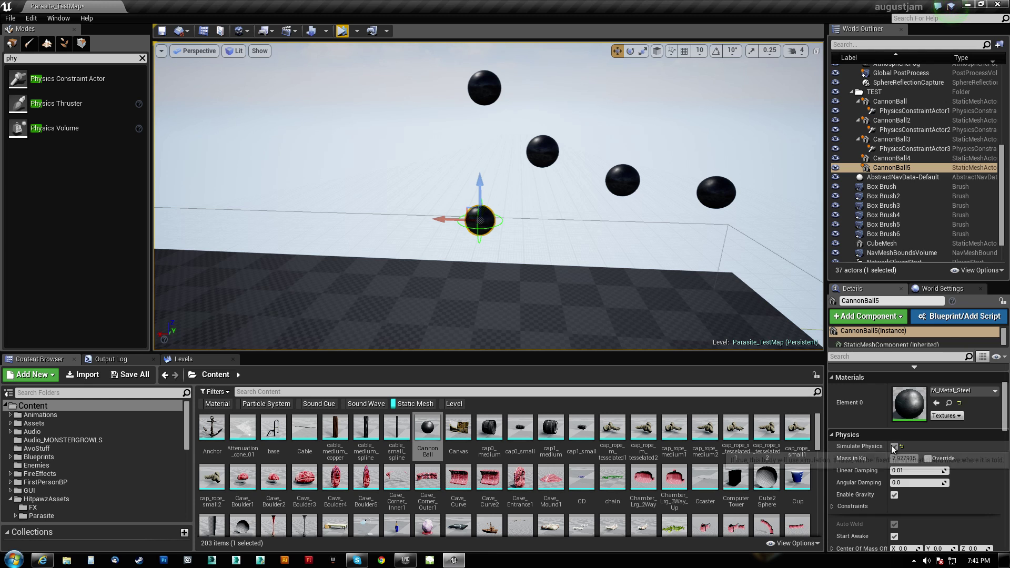
click(893, 446)
Inspect the CannonBall static mesh in its own editor and return to the test map
double_click(427, 428)
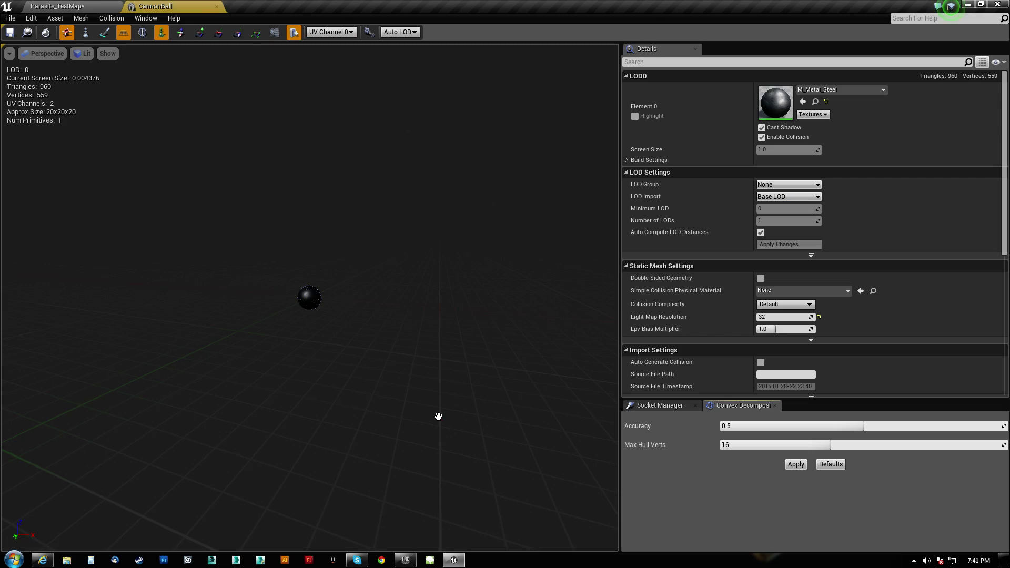
right_drag(311, 282, 400, 276)
right_drag(343, 309, 357, 263)
drag(342, 281, 342, 336)
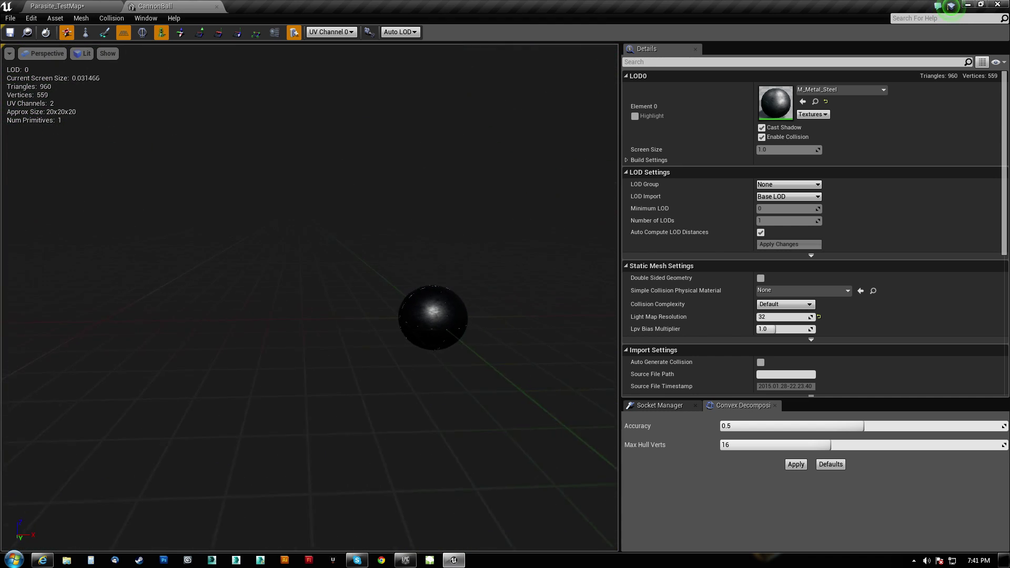
click(80, 12)
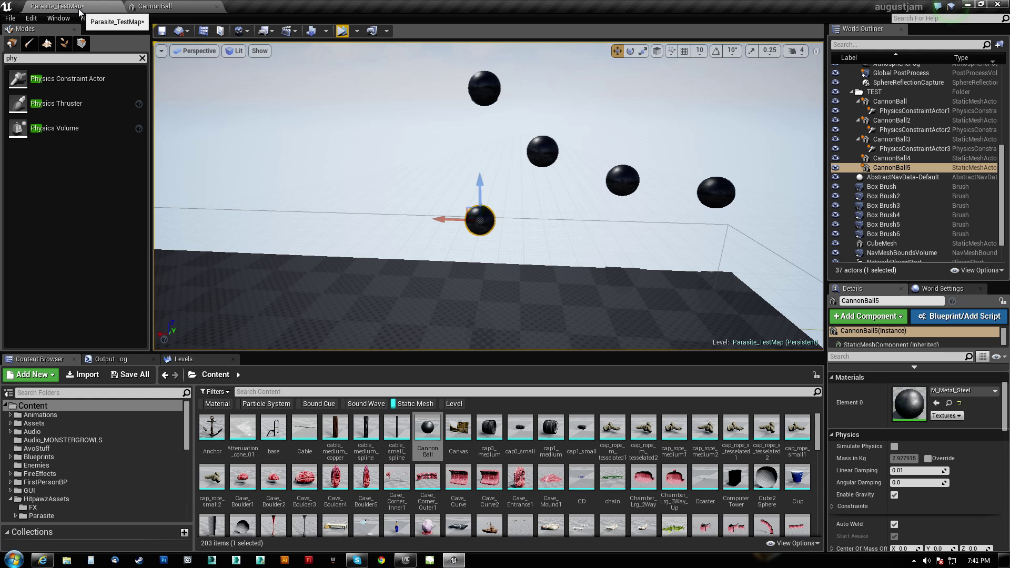
Examine the collision presets and object responses of all five cannon balls together
ctrl+click(713, 196)
ctrl+click(619, 180)
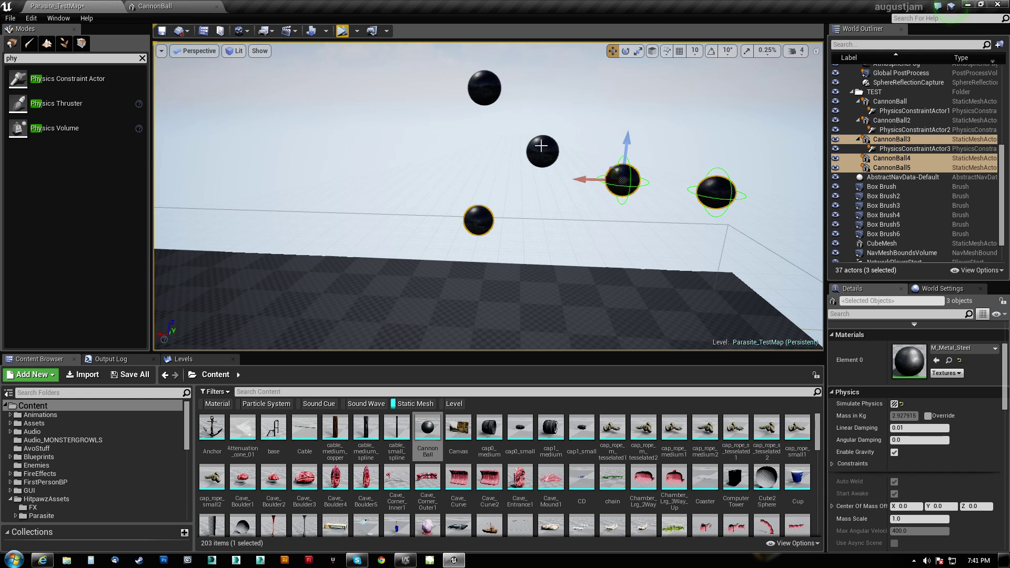
ctrl+click(543, 151)
ctrl+click(484, 89)
scroll(925, 470, down, 10)
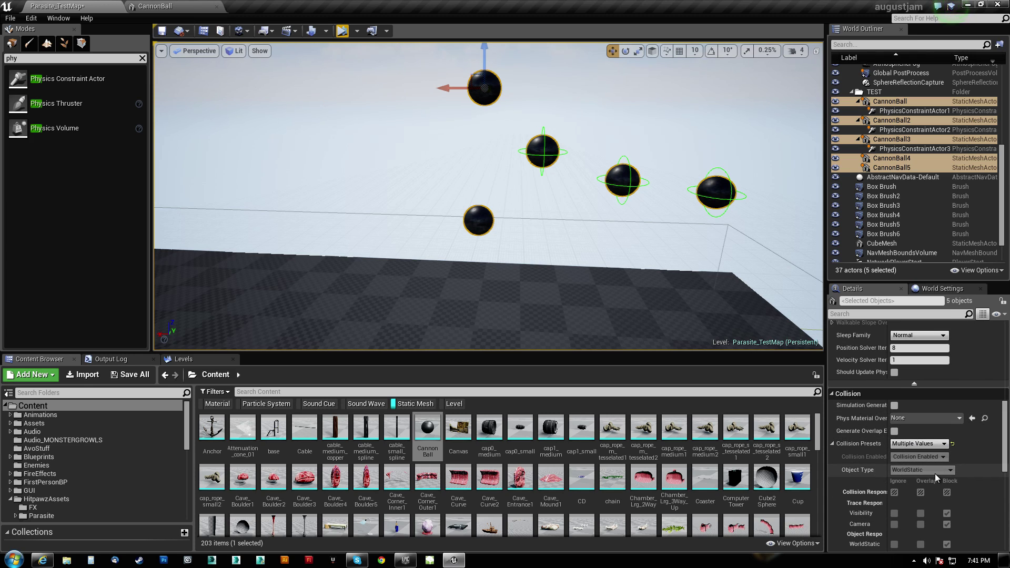
scroll(934, 474, down, 2)
scroll(943, 473, down, 3)
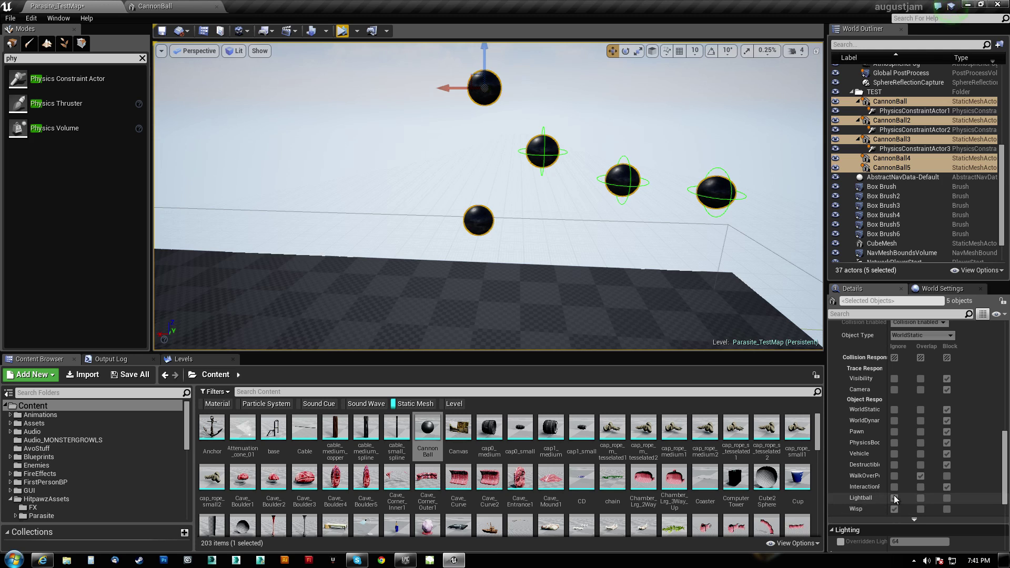
scroll(920, 374, up, 2)
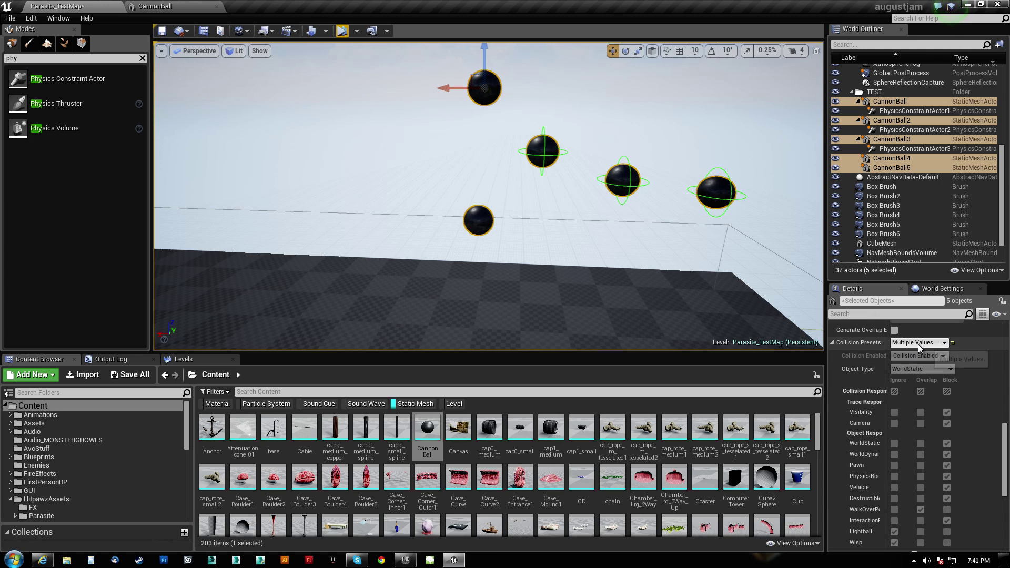
click(917, 344)
click(908, 352)
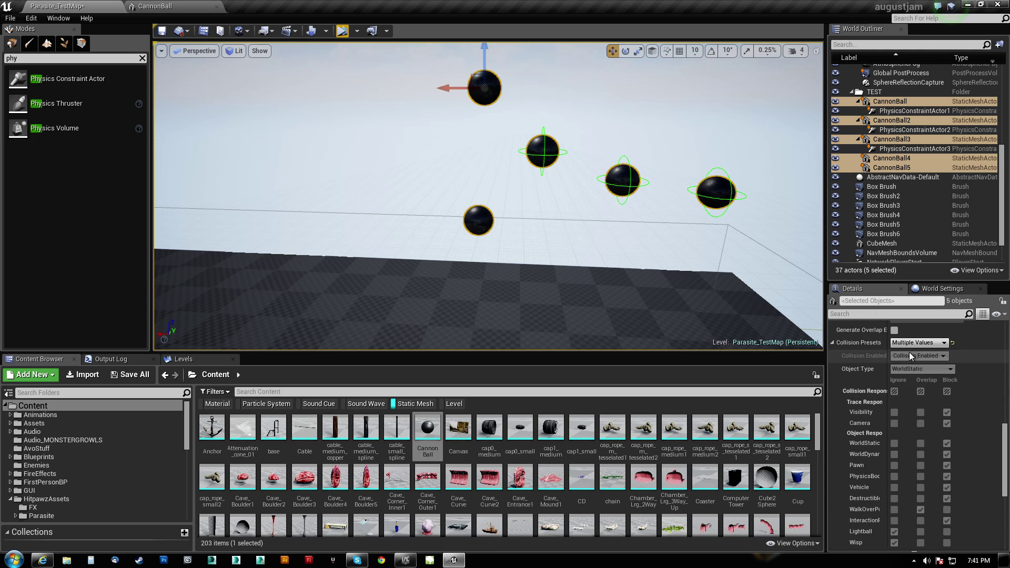
scroll(917, 355, up, 3)
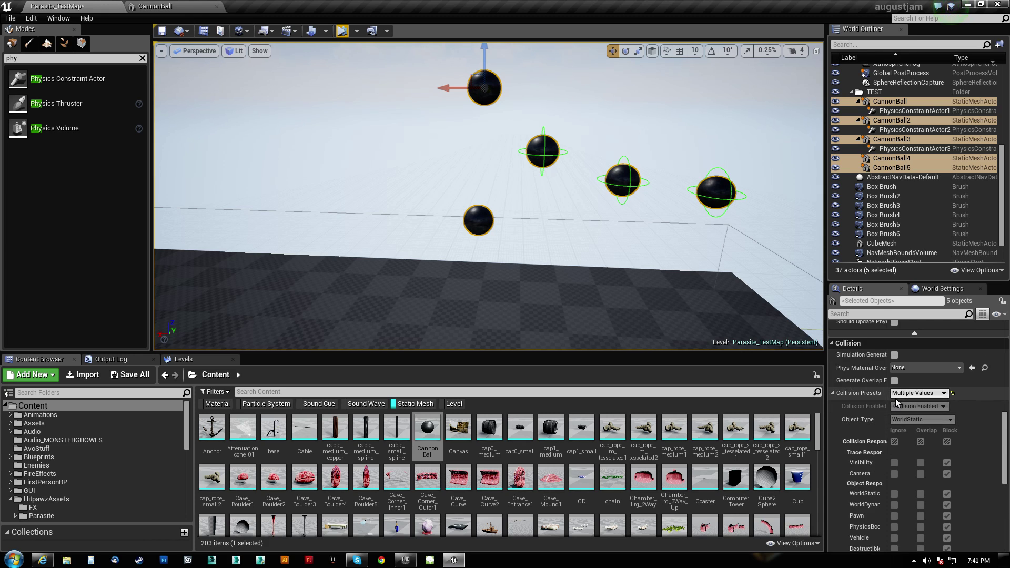
Set the collision preset of all five cannon balls to BlockAll
click(480, 207)
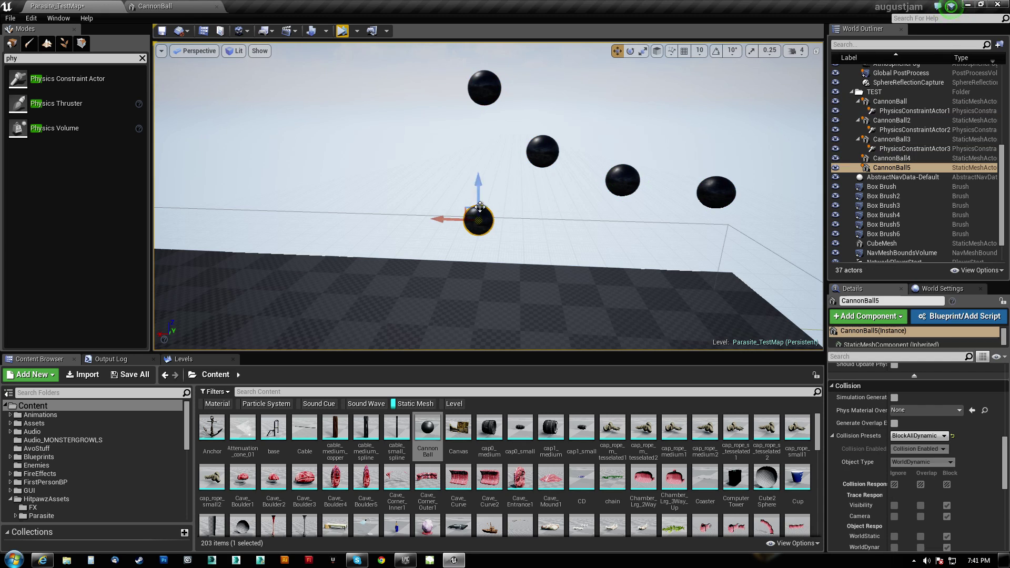
ctrl+click(489, 92)
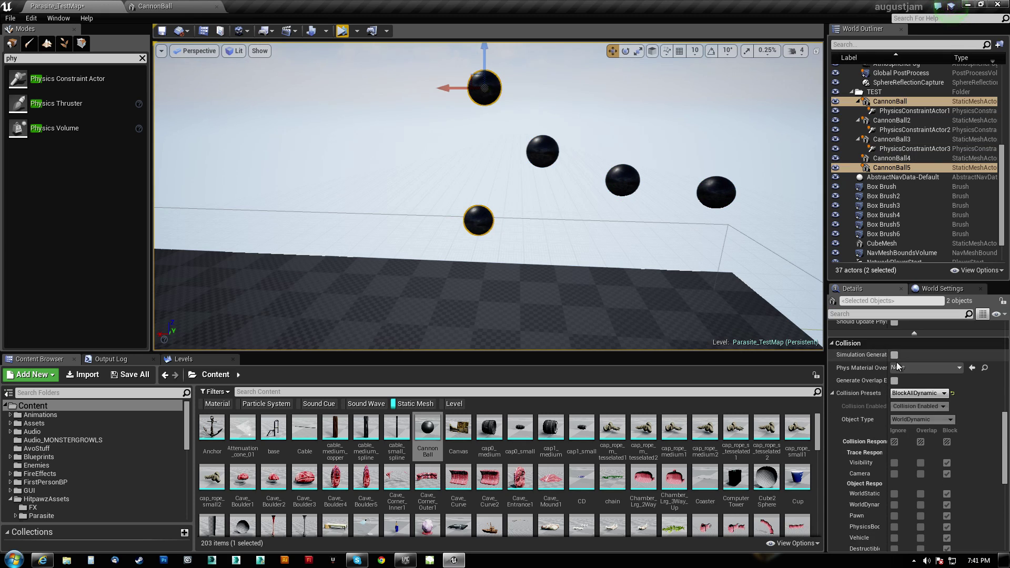
ctrl+click(547, 152)
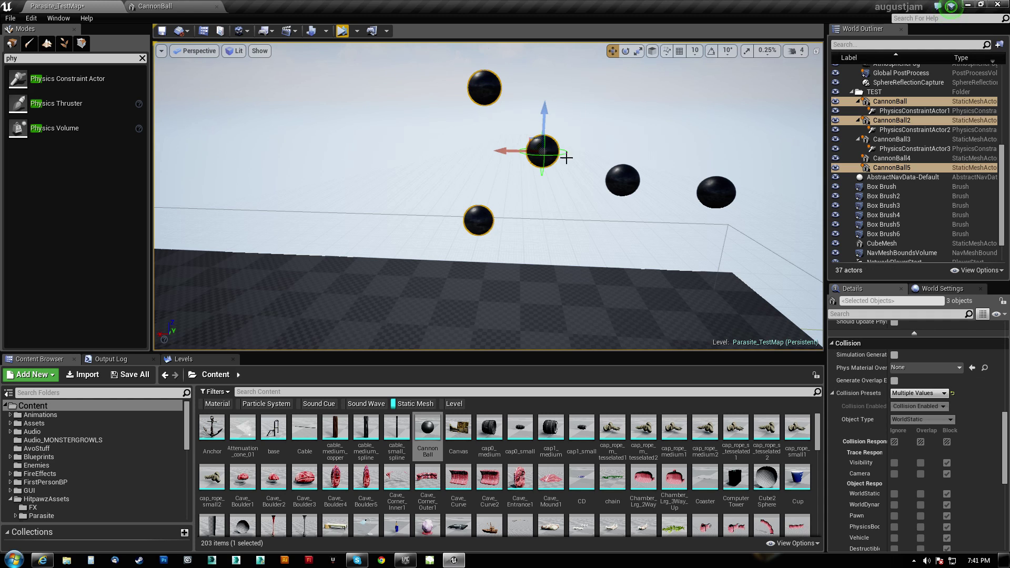
ctrl+click(626, 180)
ctrl+click(715, 192)
click(915, 394)
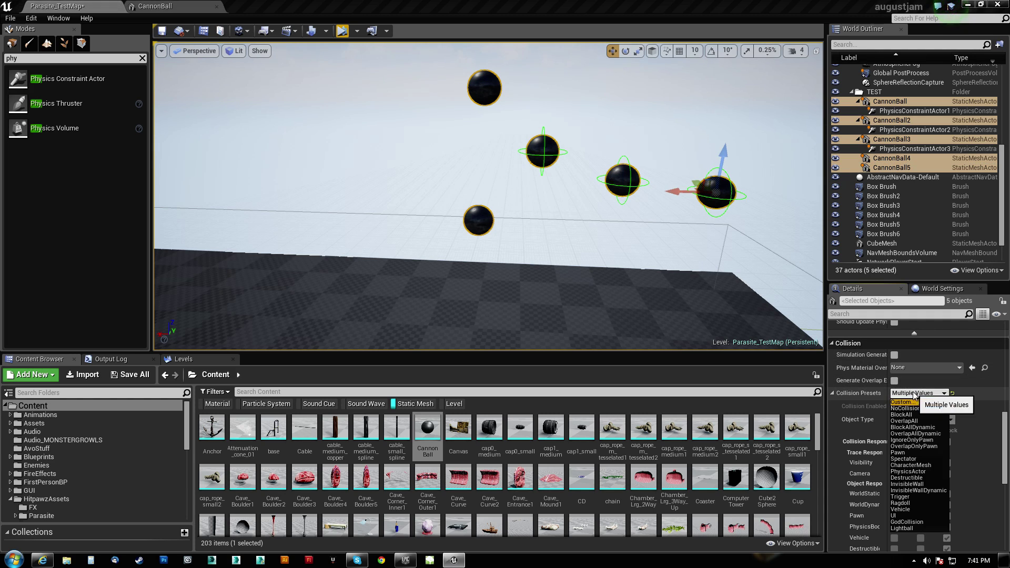
click(911, 415)
scroll(327, 61, down, 3)
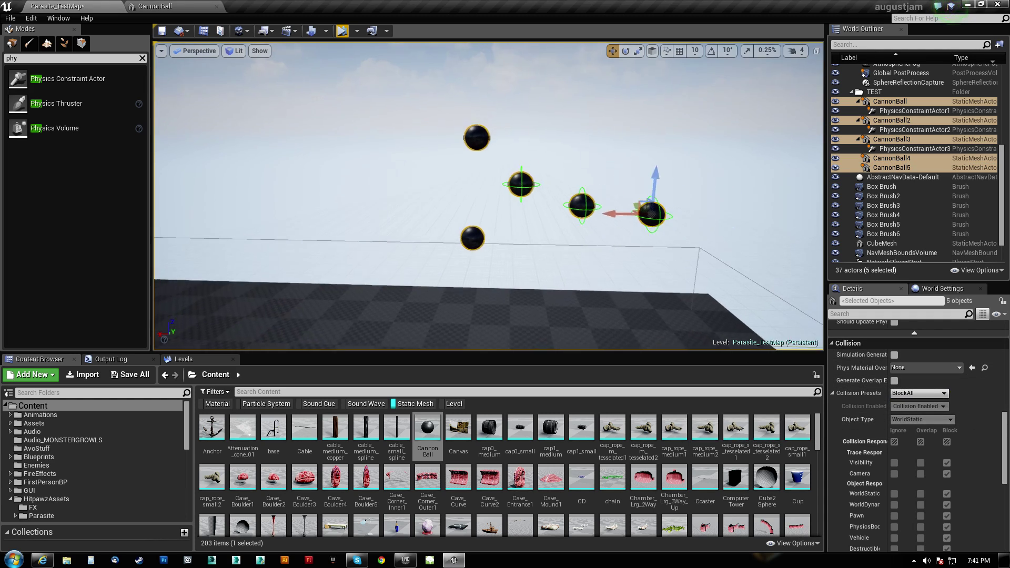
Simulate the level, watch from several angles how the chain swings around the fixed ball, and end the simulation
click(343, 32)
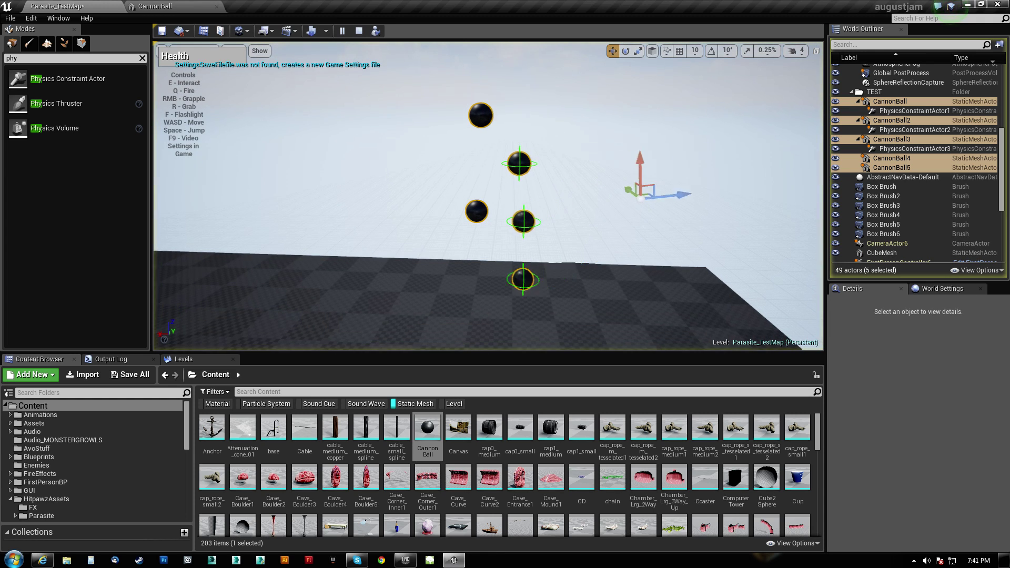
right_drag(488, 196, 462, 224)
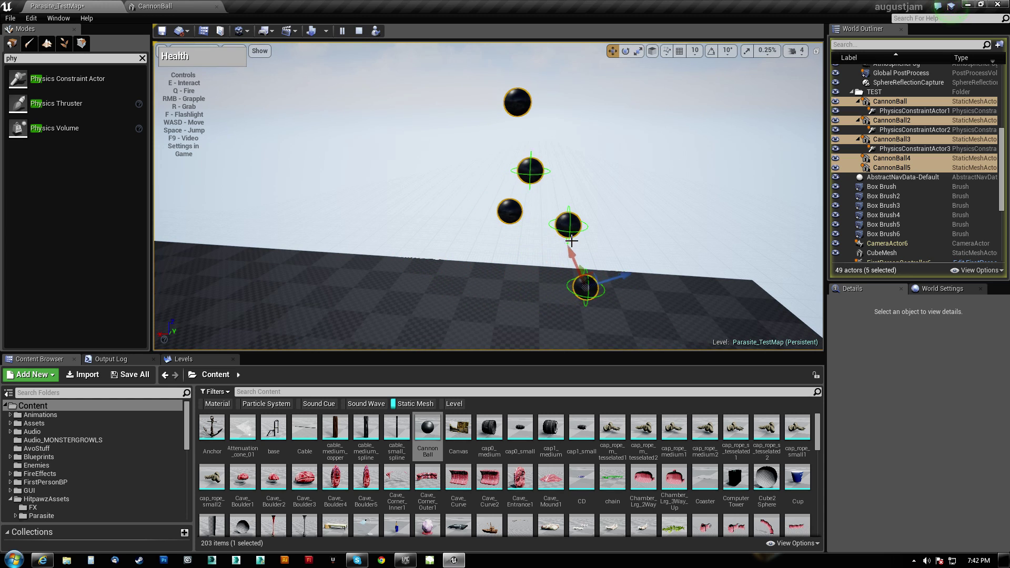
right_drag(396, 75, 427, 63)
key(w)
key(s)
key(s)
key(a)
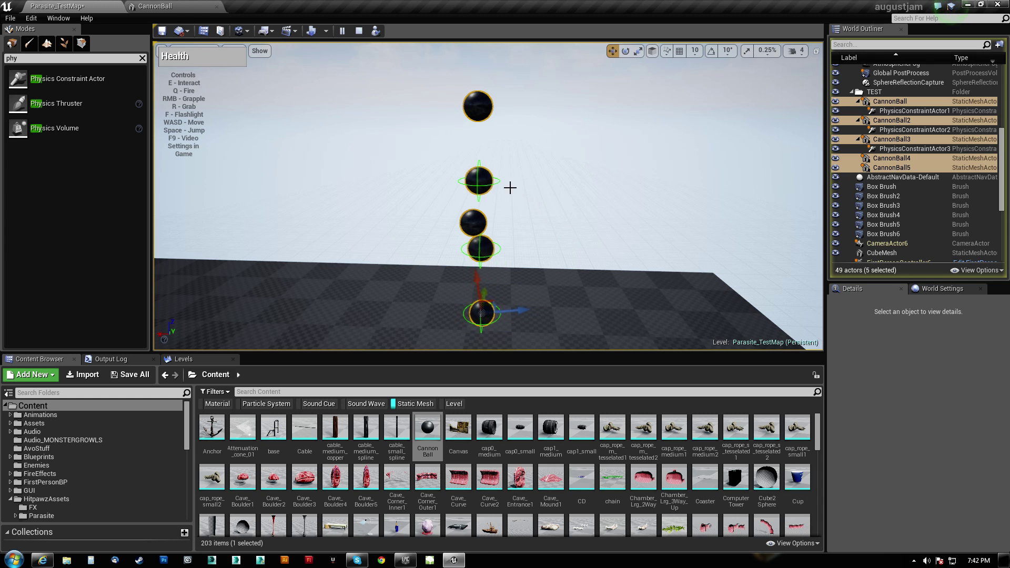
click(359, 31)
Raise CannonBall5 to just beneath the top ball and run the simulation again to check how the chain hits it
click(473, 221)
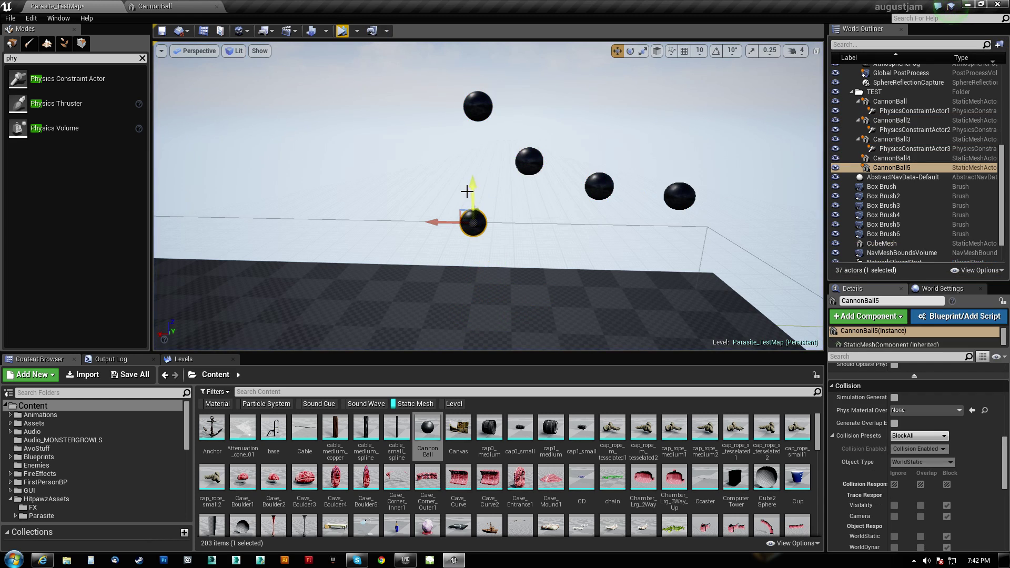
drag(474, 186, 479, 140)
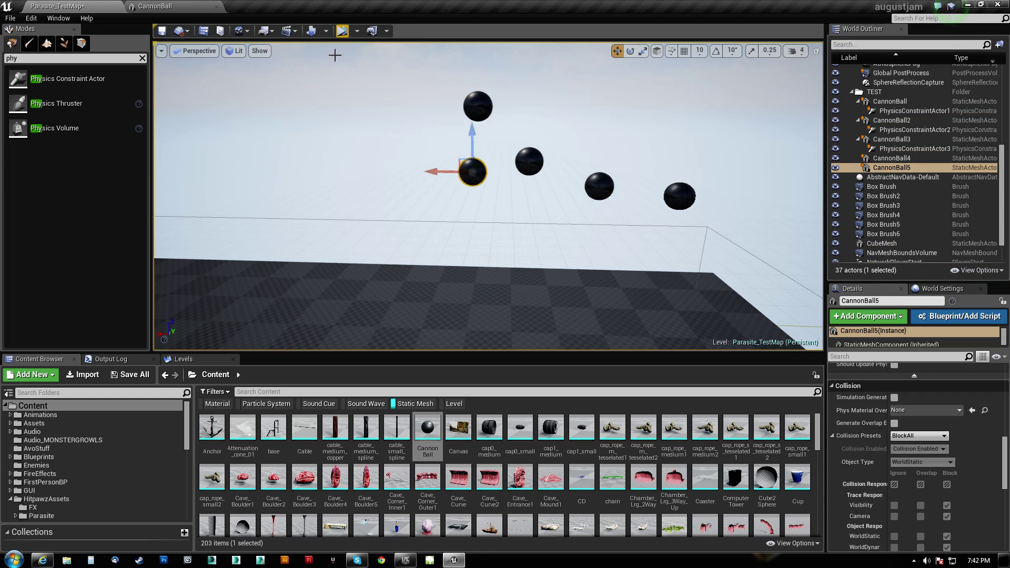
click(342, 31)
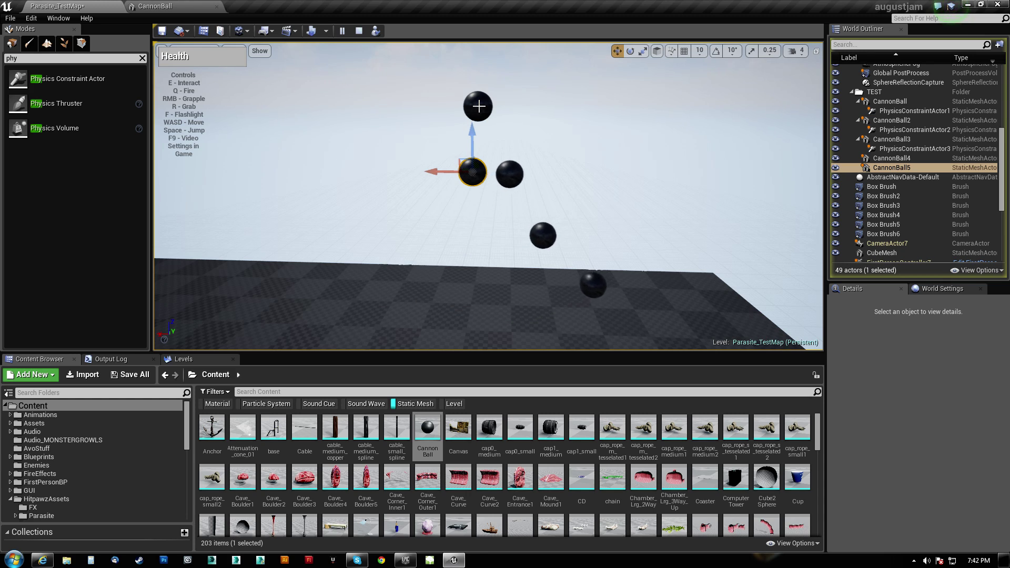
click(359, 30)
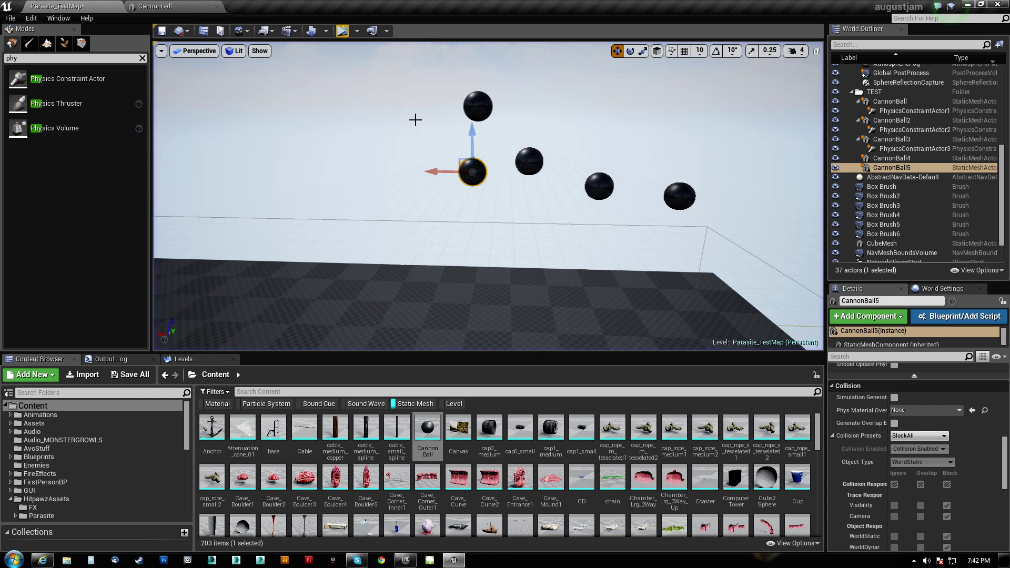
Find the Cable Actor by searching for "cable" and place one in the level beside the top cannon ball
click(64, 60)
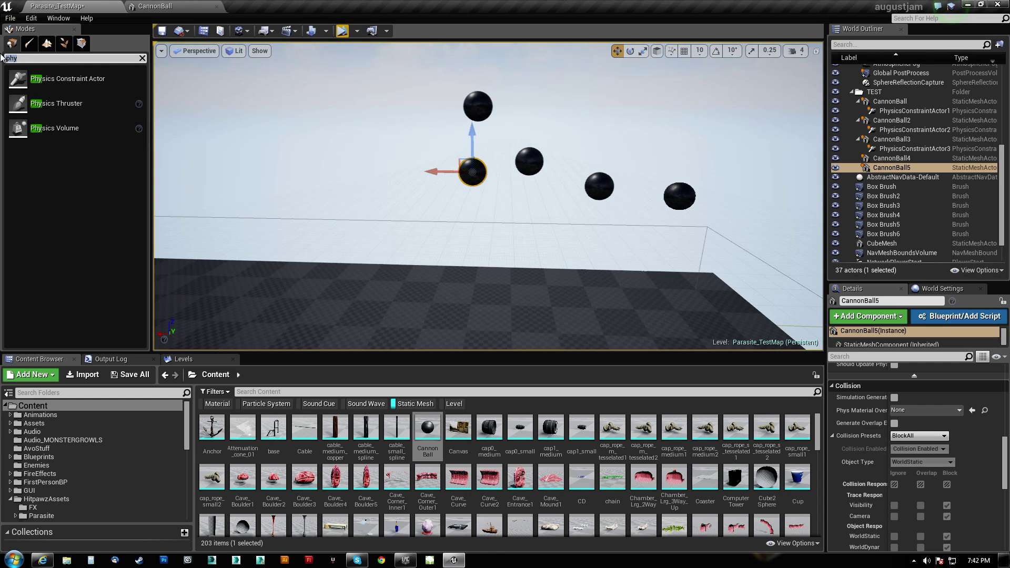
text(cable)
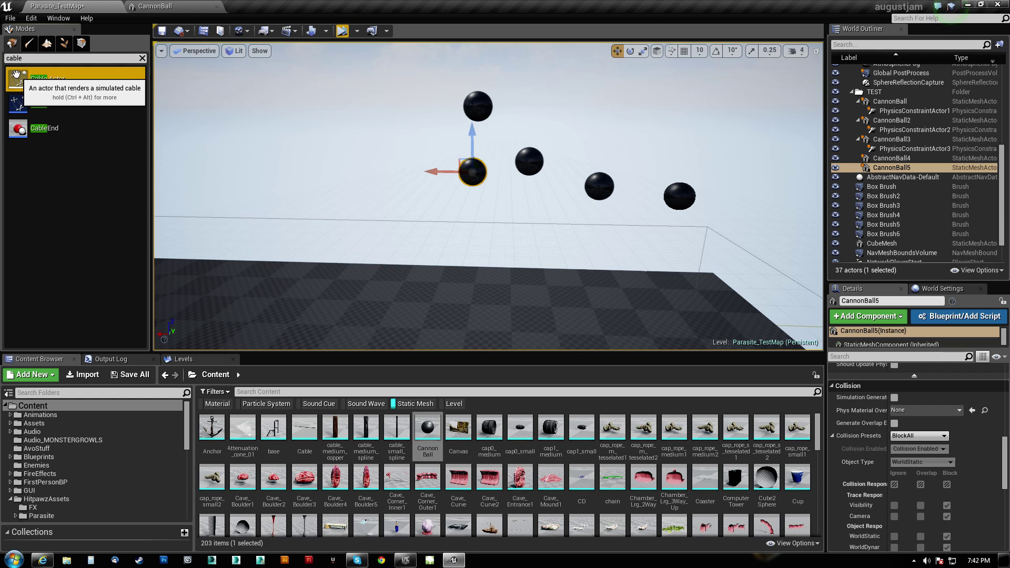
drag(15, 77, 518, 106)
right_drag(593, 138, 592, 113)
key(w)
scroll(925, 498, up, 5)
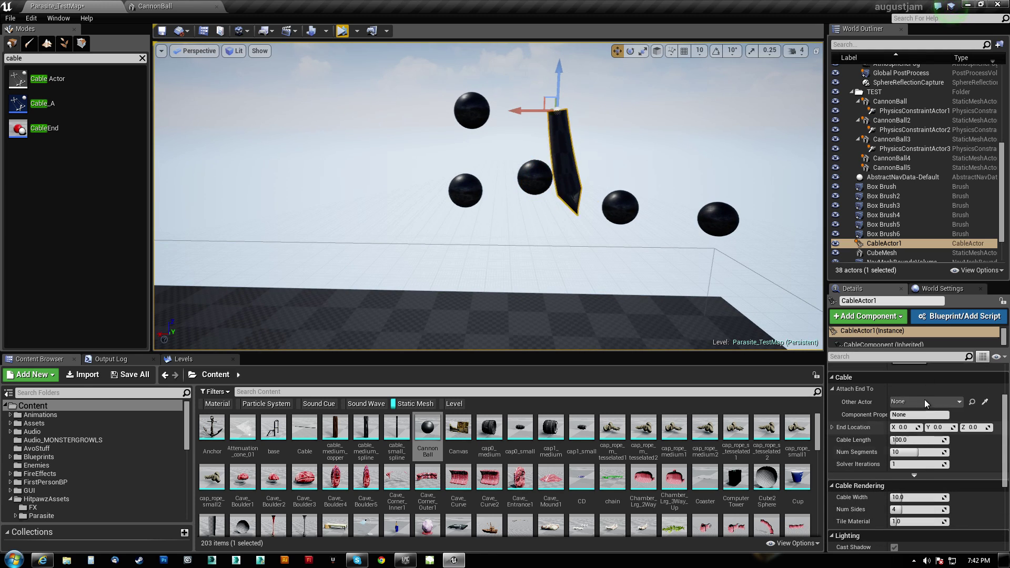
Move CableActor1 into the TEST folder of the World Outliner
scroll(620, 223, up, 5)
scroll(500, 205, down, 5)
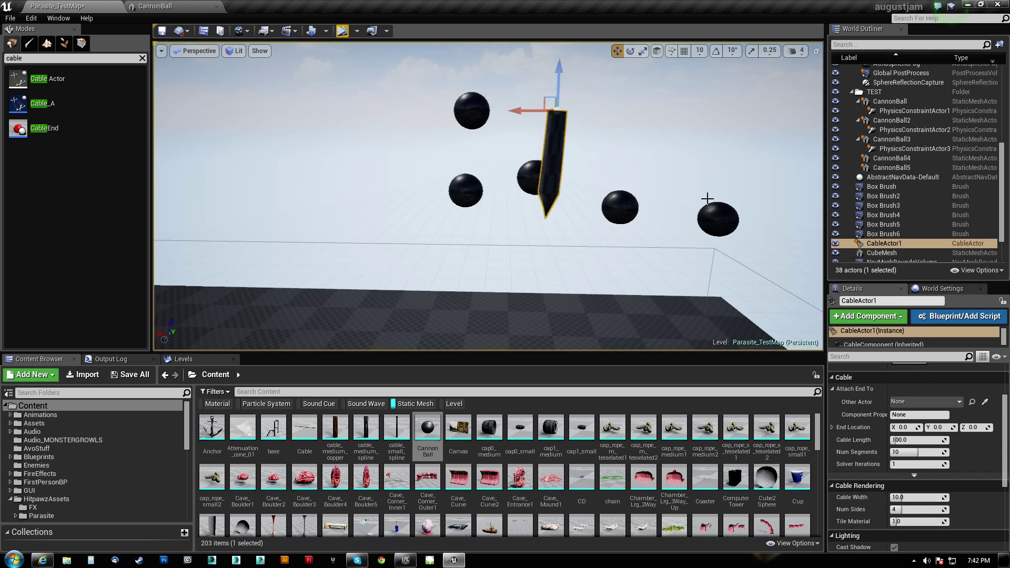
right_click(882, 239)
mouse_move(929, 418)
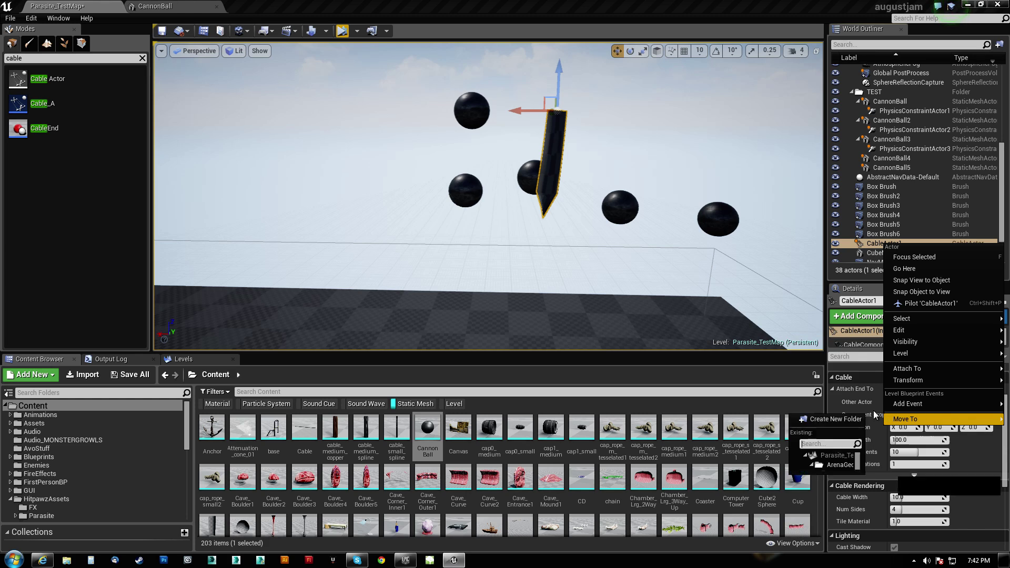
click(842, 512)
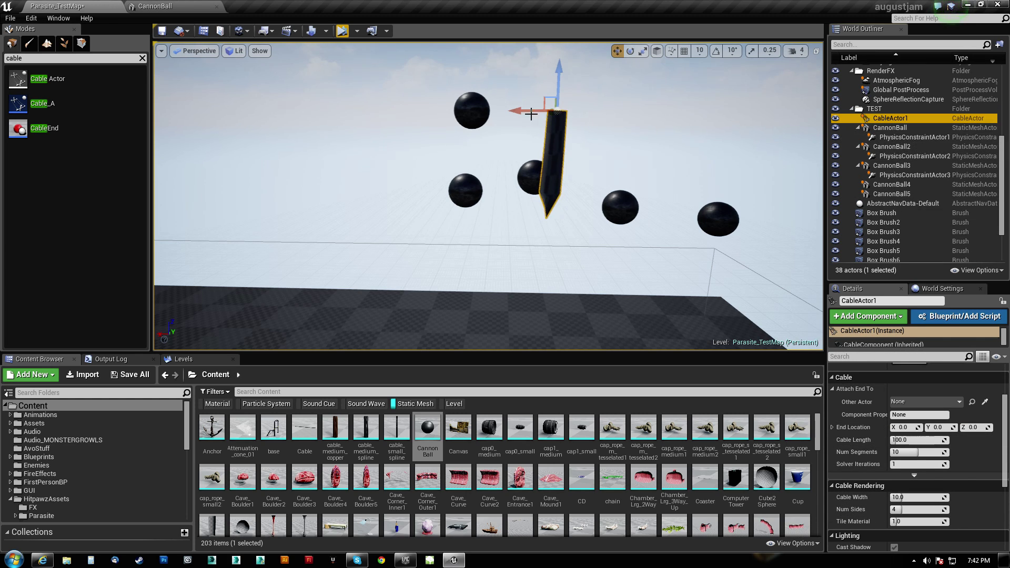
Parent CableActor1 to the top cannon ball (CannonBall) and attach the cable's end to CannonBall2
click(472, 112)
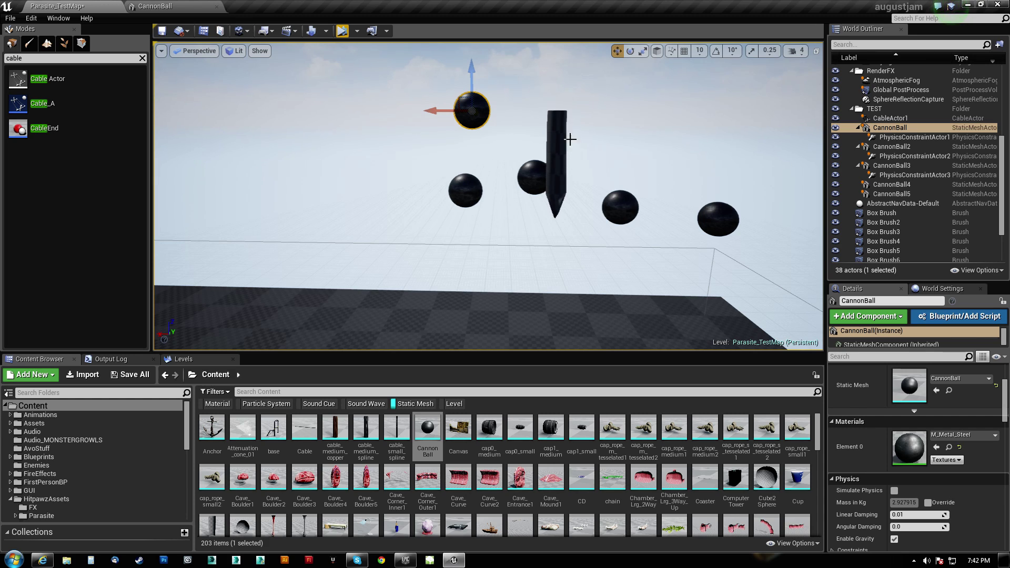
click(555, 116)
drag(898, 119, 891, 128)
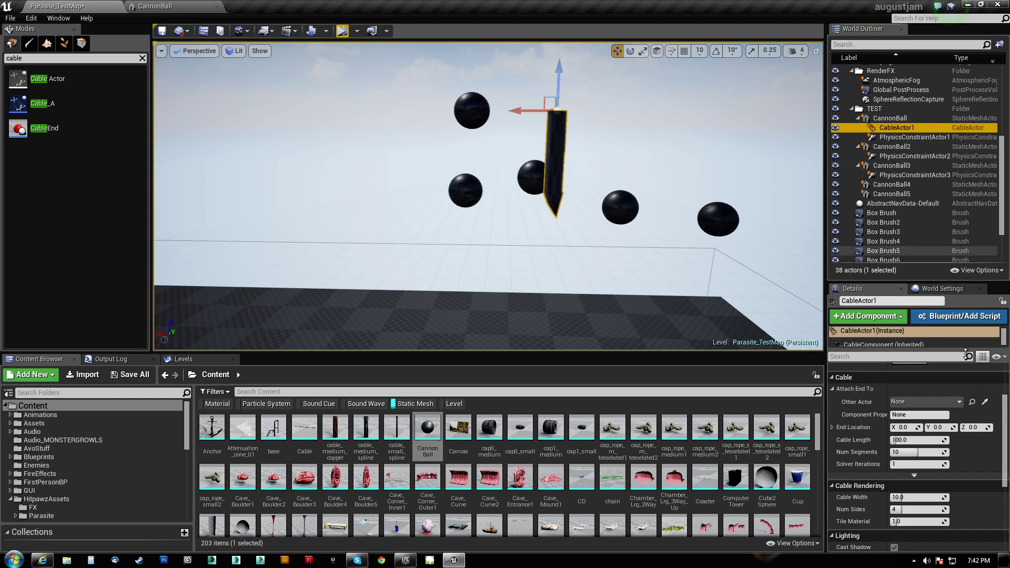
click(984, 402)
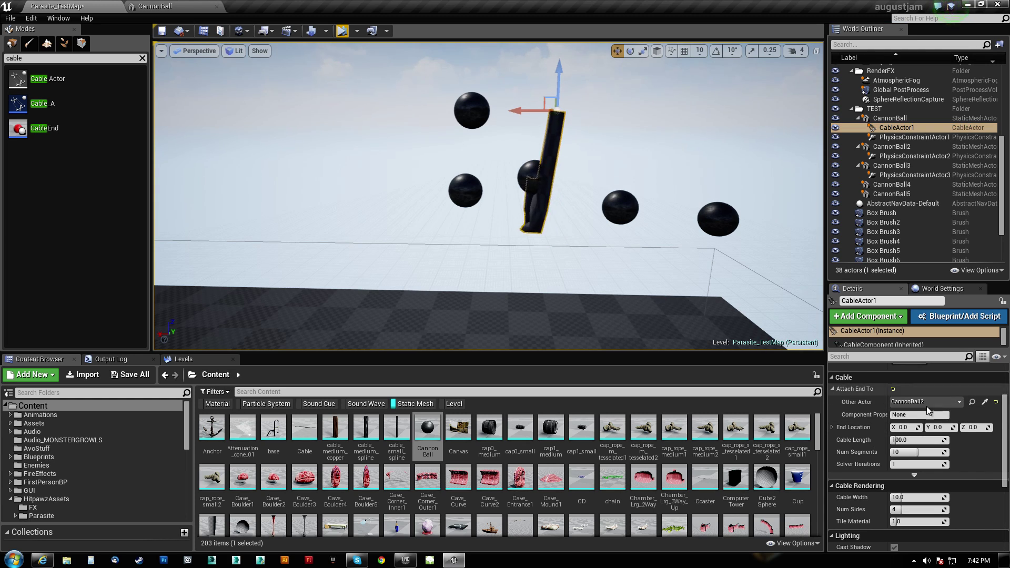
Reset CableActor1's relative location to zero and briefly simulate the level to check the cable between the balls
scroll(972, 415, up, 3)
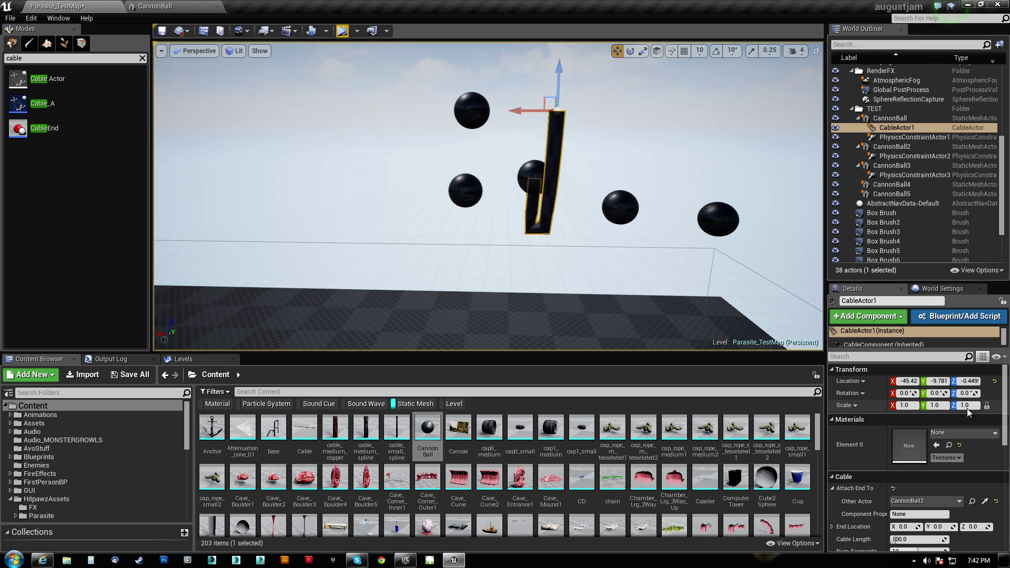
click(994, 382)
click(342, 30)
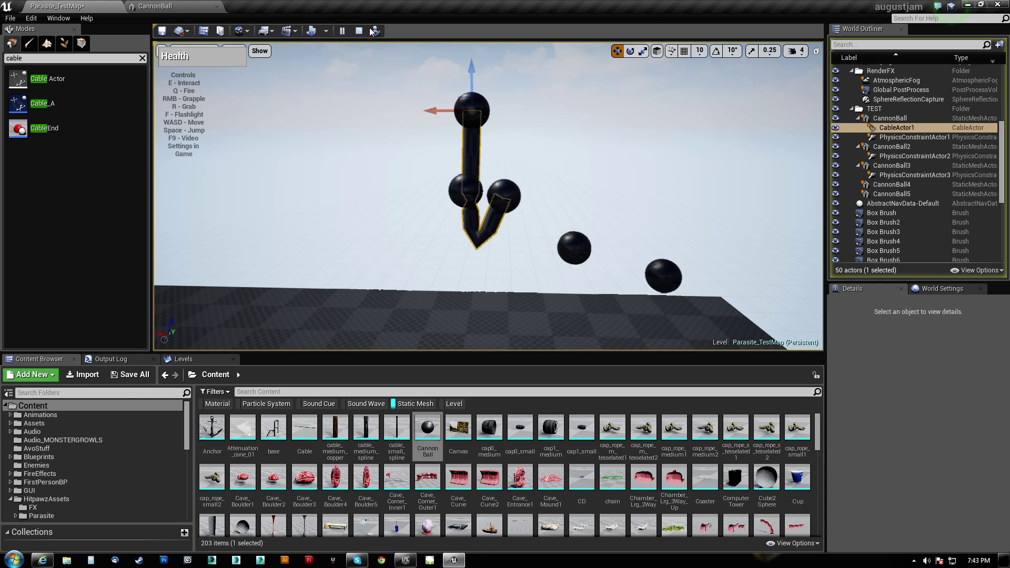
click(358, 31)
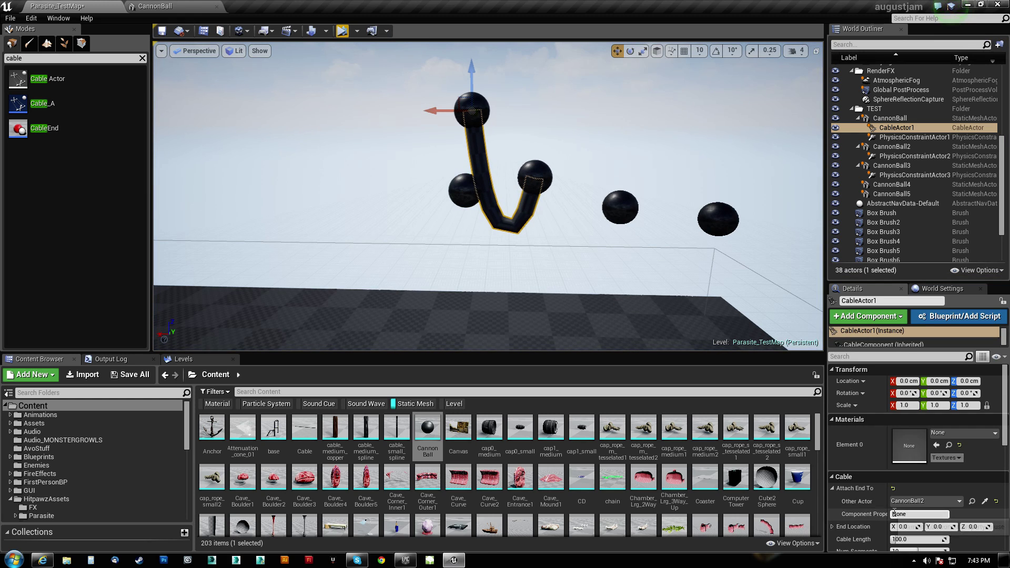
Set the Cable Length of CableActor1 to 15
scroll(894, 505, down, 3)
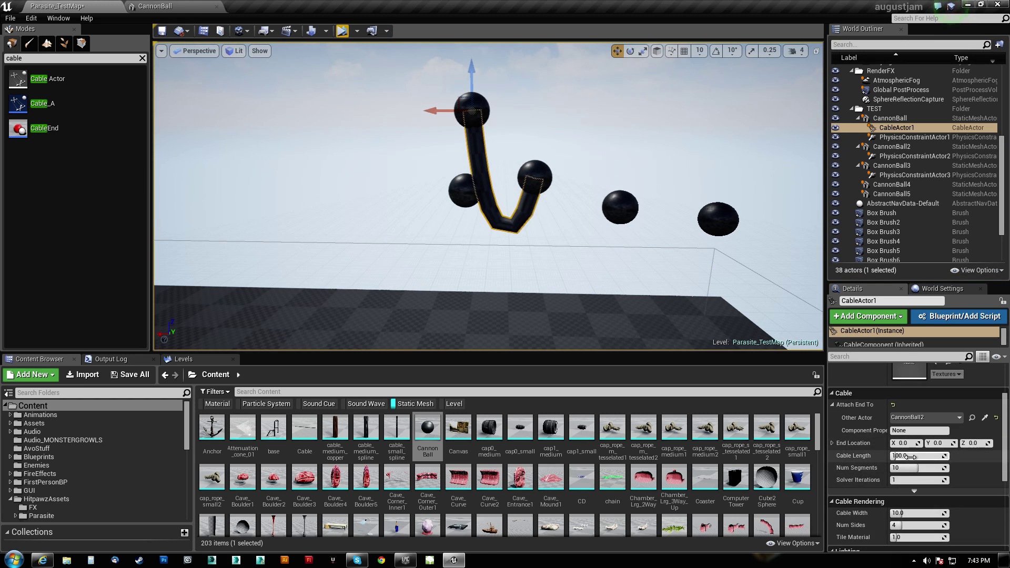
drag(917, 456, 892, 456)
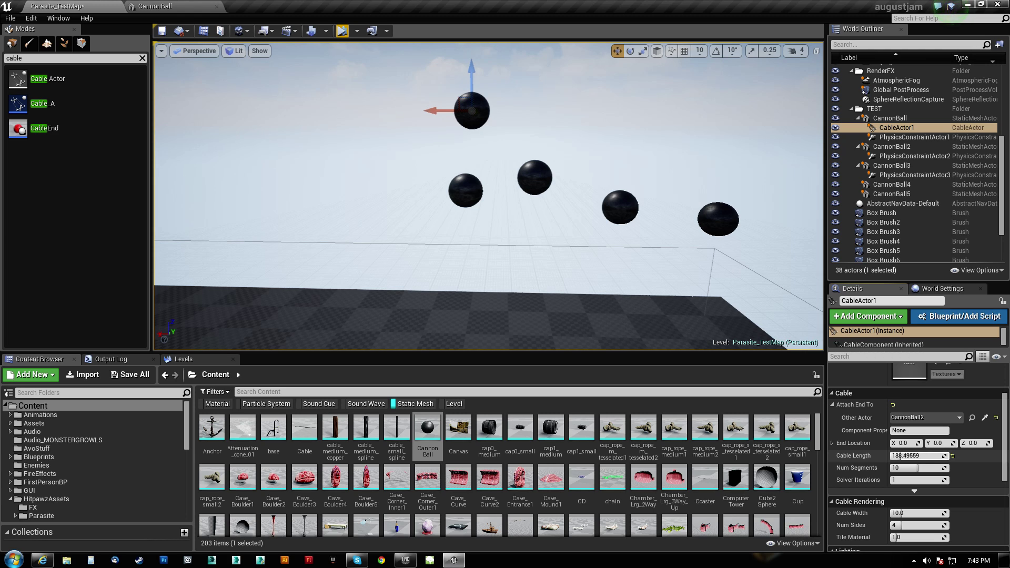
click(906, 456)
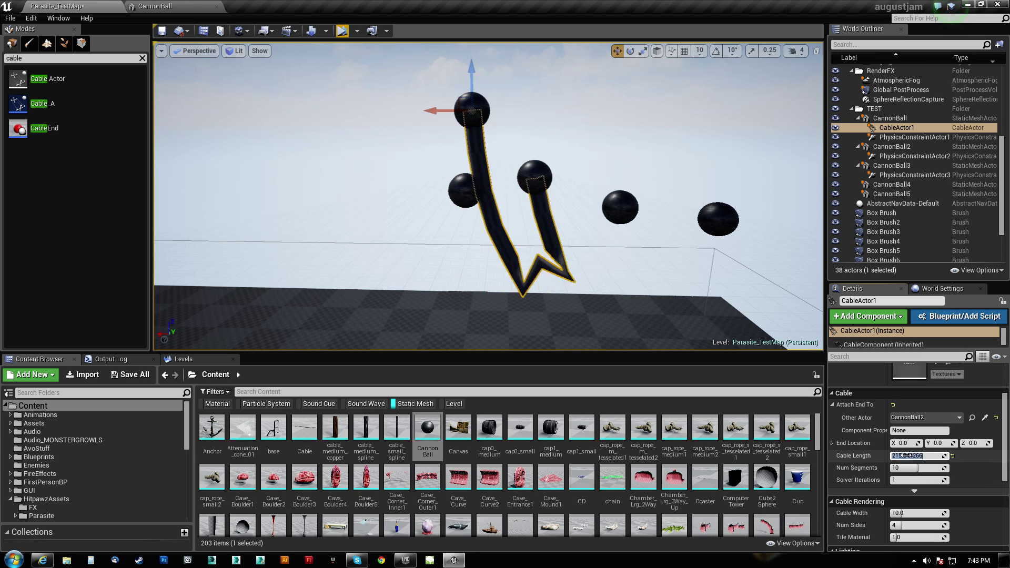
drag(905, 455, 908, 455)
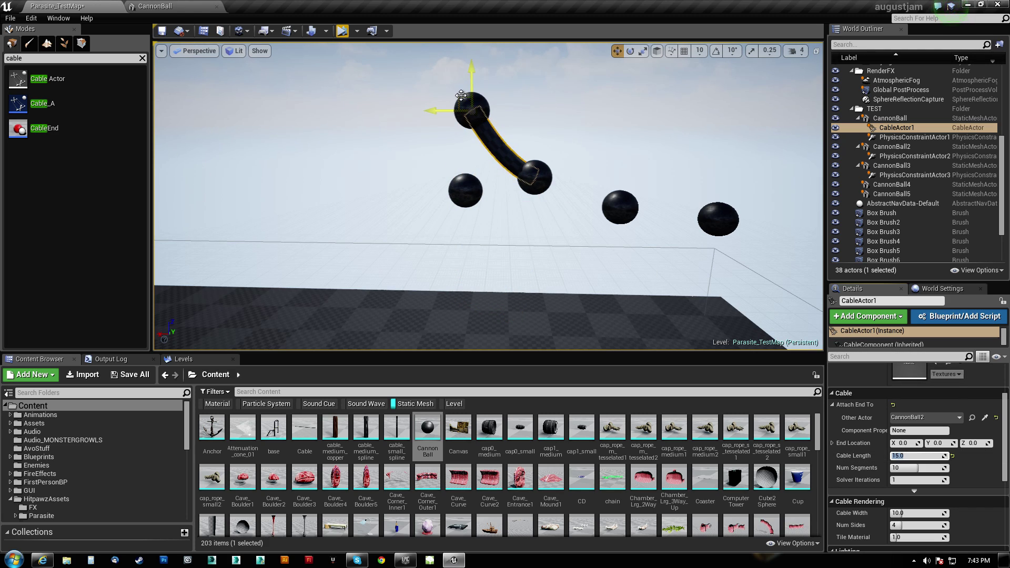
Duplicate CableActor1, placing the copy's start above CannonBall3, and parent the copy to CannonBall2
alt+drag(462, 98, 586, 109)
click(534, 189)
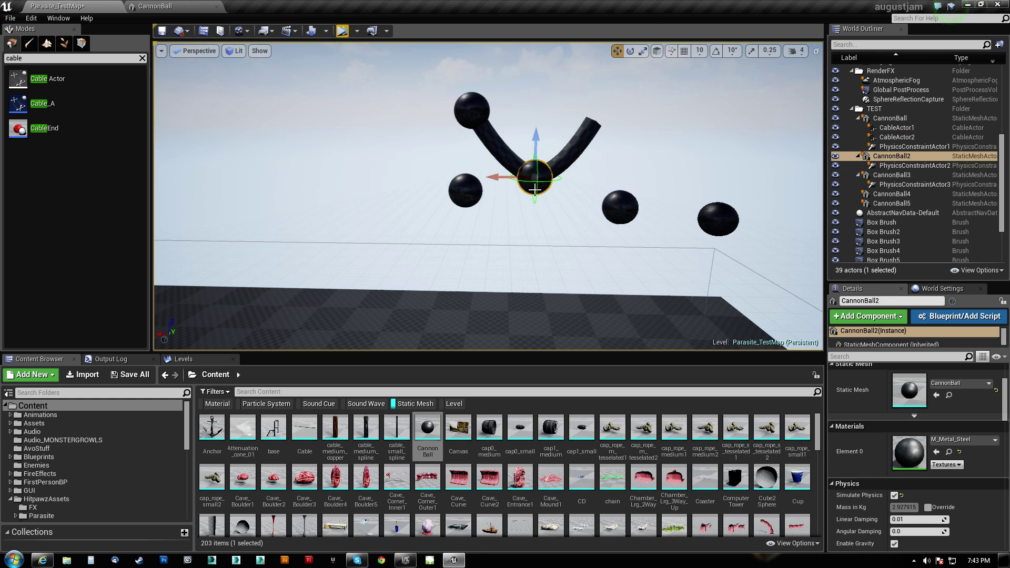
click(591, 131)
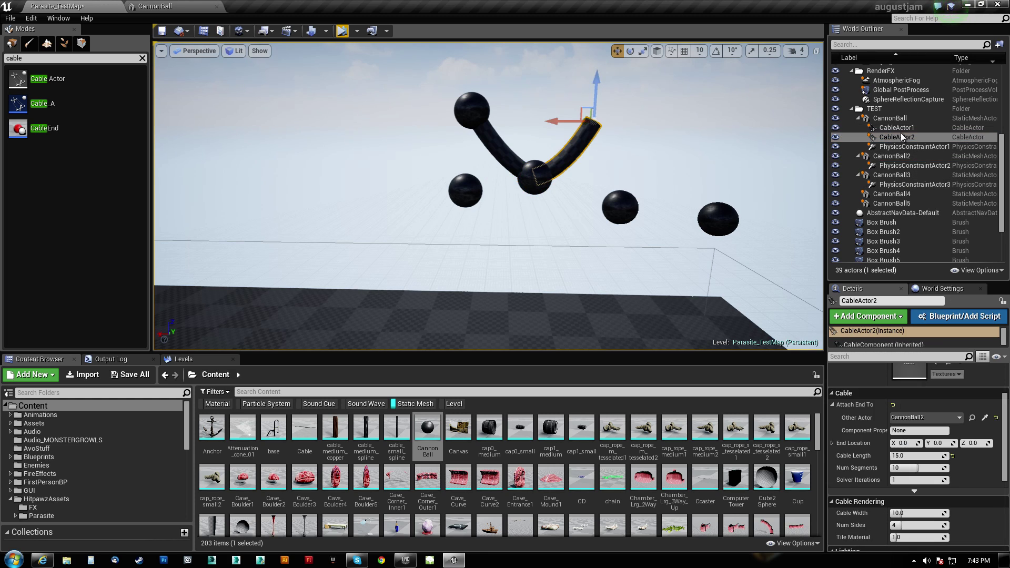
drag(900, 136, 893, 157)
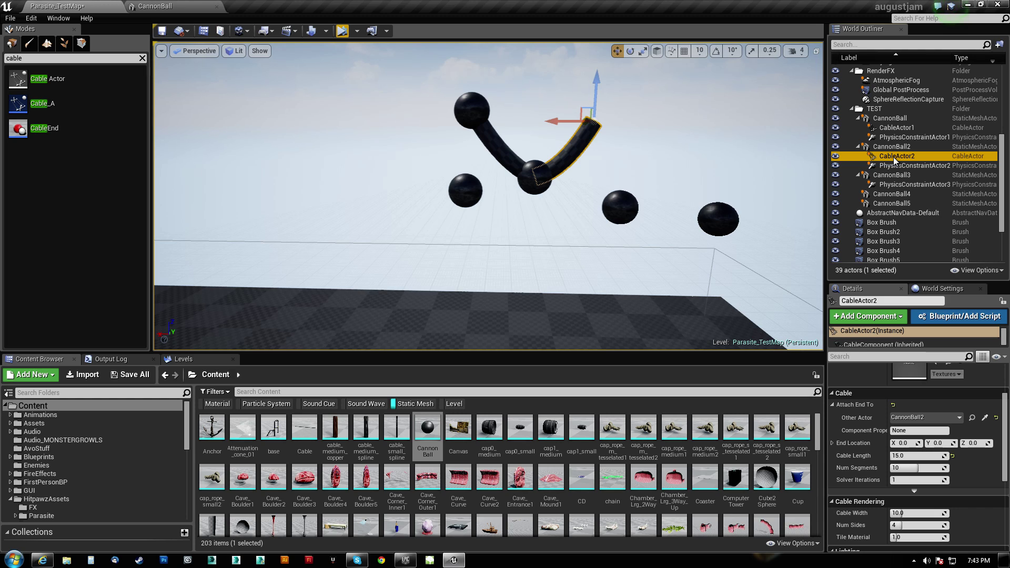
Attach the end of CableActor2 to CannonBall3 and reset the cable's relative location to zero
click(984, 417)
click(621, 198)
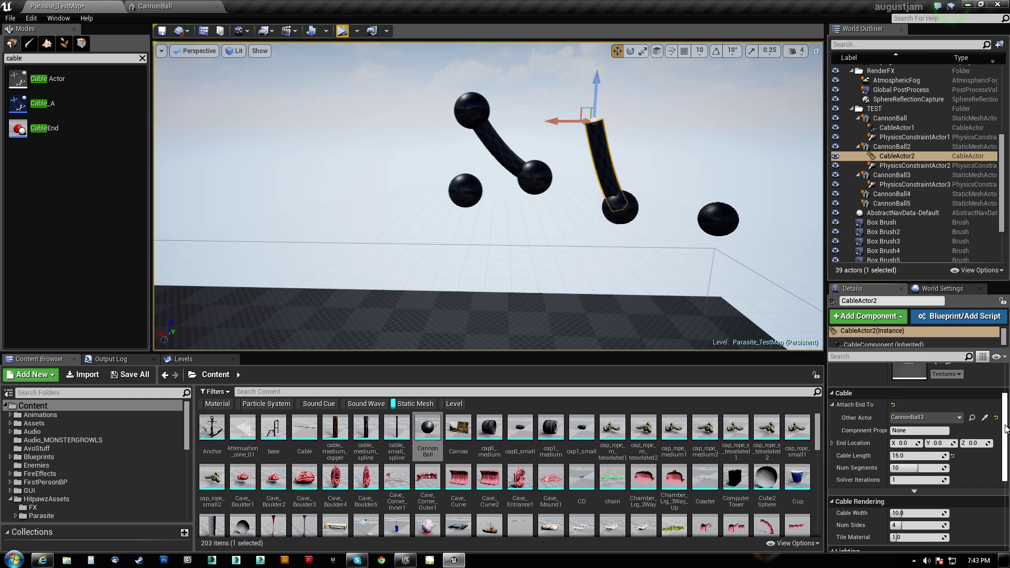
drag(1005, 428, 993, 384)
click(994, 382)
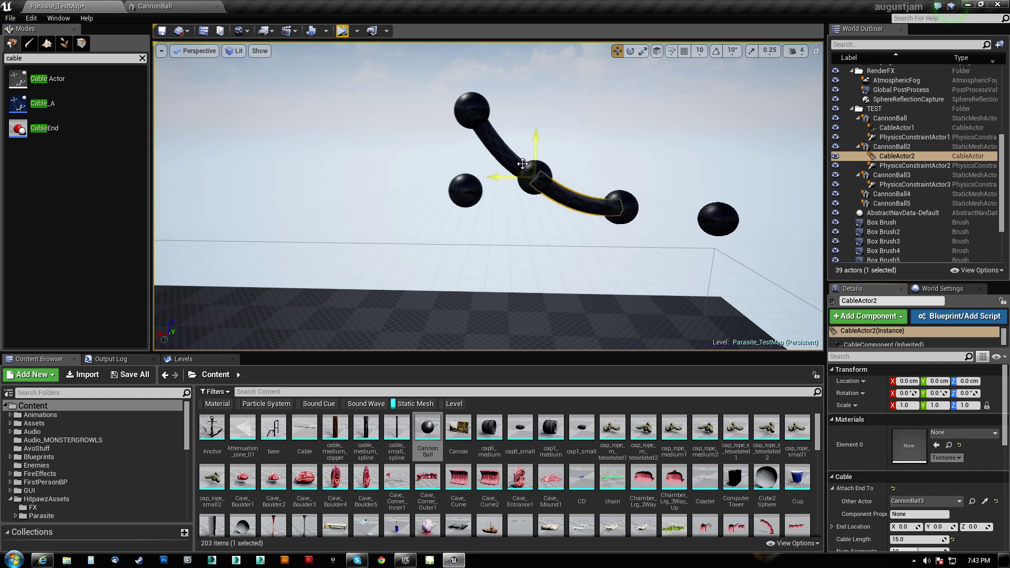
Duplicate CableActor2, placing the copy's start above the chain's last gap, and parent the copy to CannonBall3
alt+drag(525, 165, 680, 127)
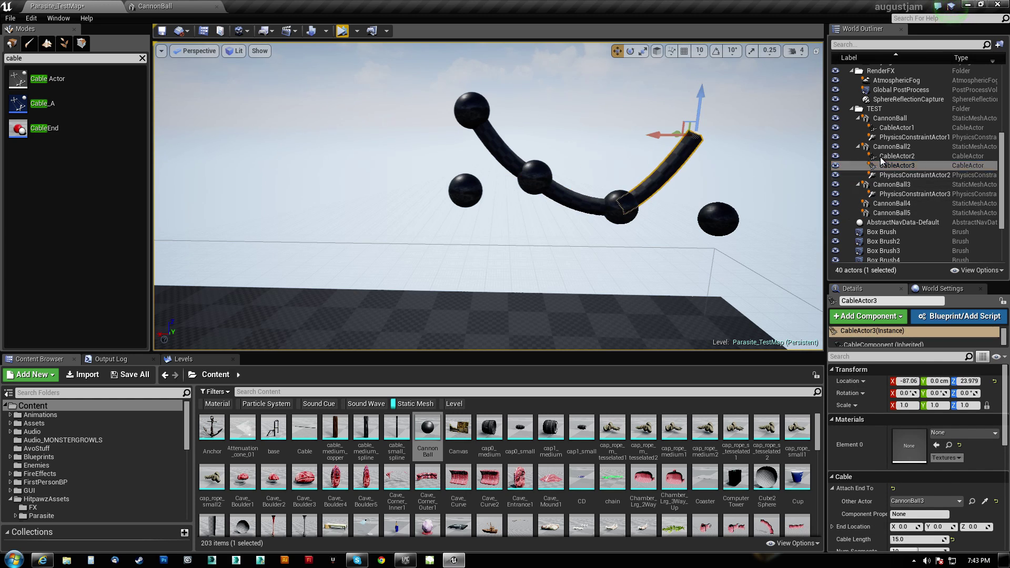
click(626, 217)
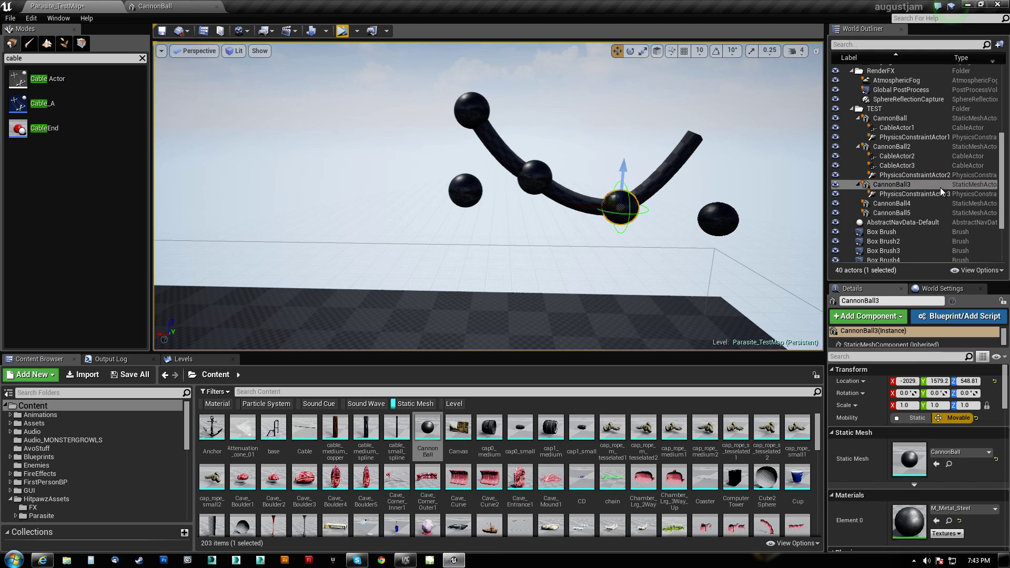
click(689, 144)
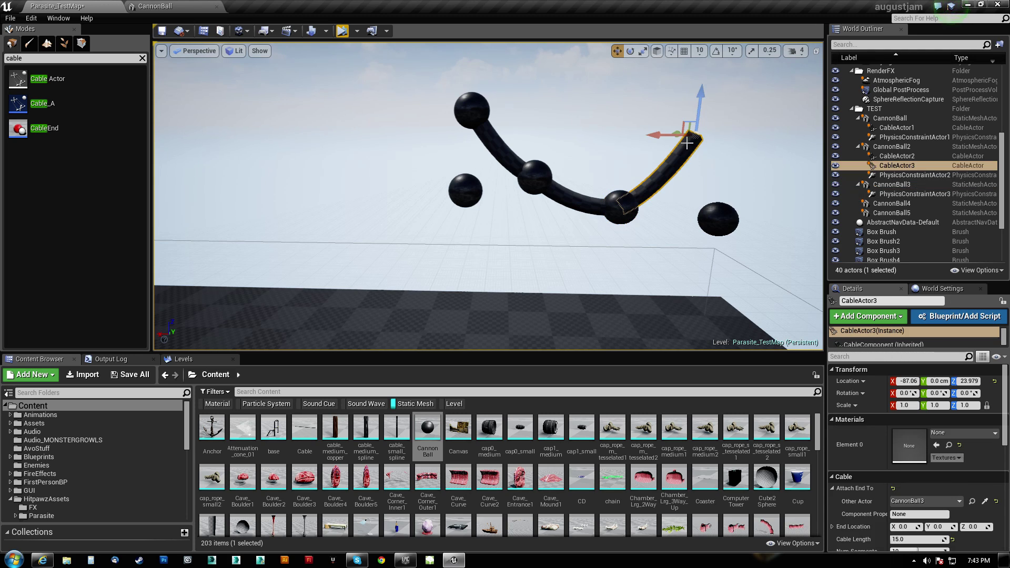
drag(904, 168, 891, 186)
Reset CableActor3's relative location to zero and attach its end to CannonBall4
click(994, 382)
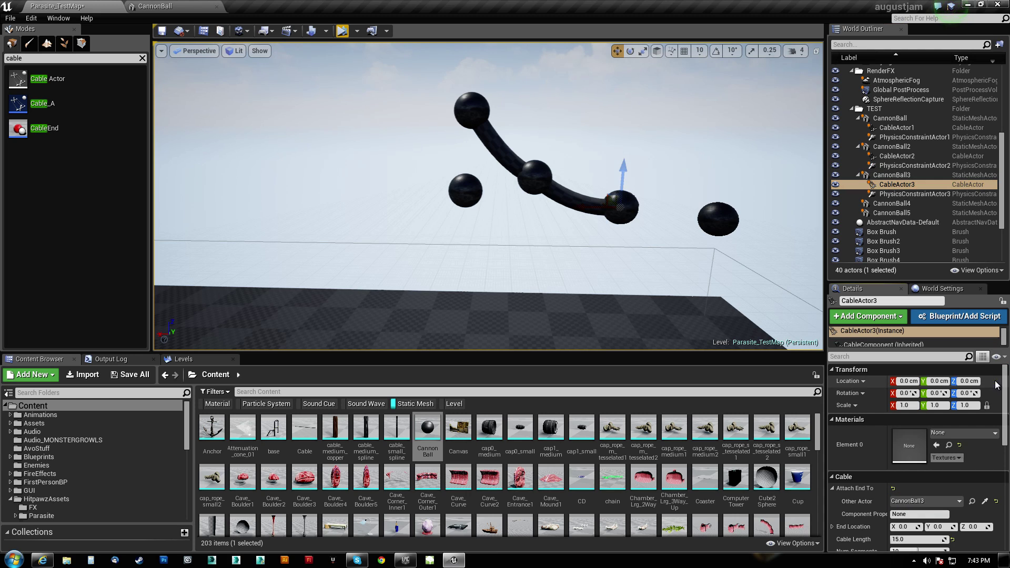
click(984, 500)
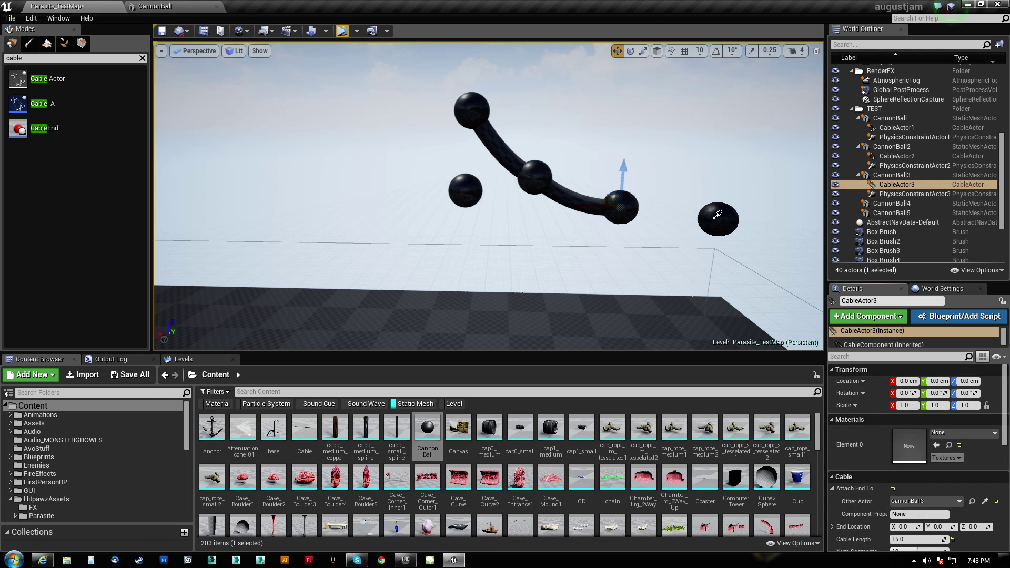
mouse_move(606, 296)
right_down()
mouse_move(592, 285)
mouse_move(612, 285)
mouse_move(606, 296)
right_up()
key(s)
key(w)
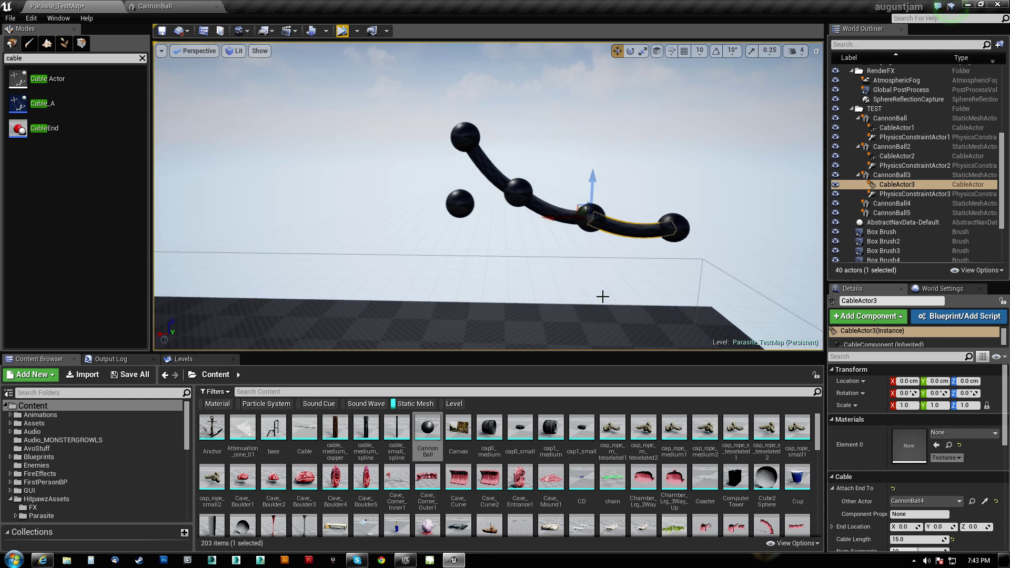
Simulate the level, watch how the three cables follow the swinging cannon balls, and end the simulation
click(341, 31)
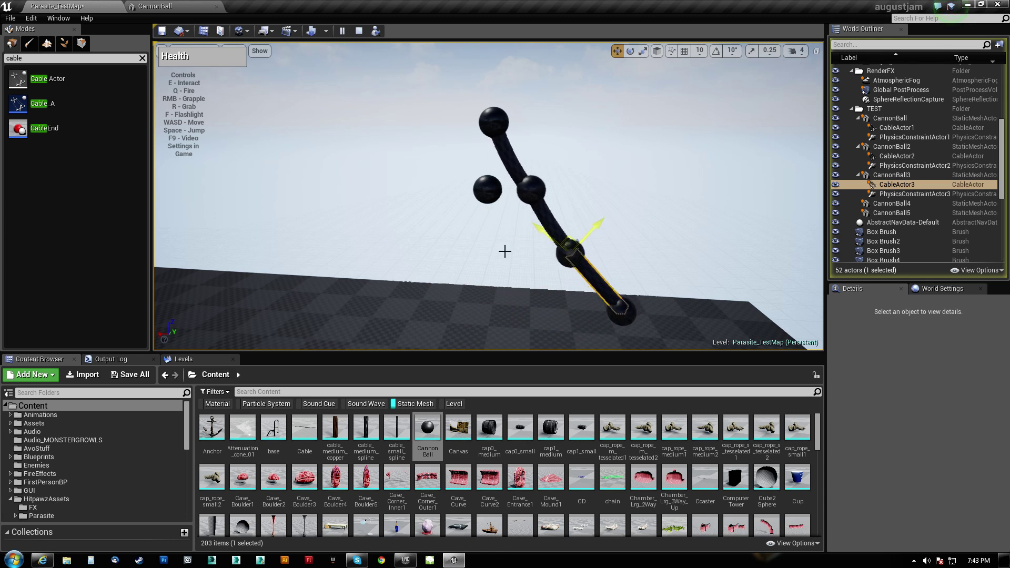
click(359, 32)
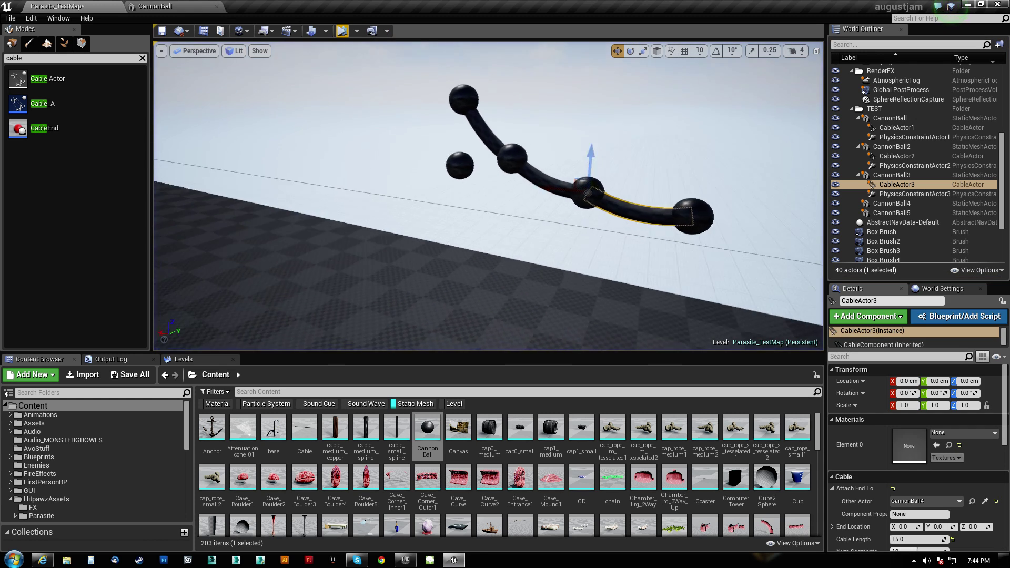
Duplicate the top cannon ball along X to about -2114, beyond the chain's free end at the same height
right_drag(488, 195, 710, 206)
mouse_move(466, 172)
right_down()
mouse_move(494, 132)
mouse_move(484, 158)
mouse_move(462, 171)
right_up()
click(352, 93)
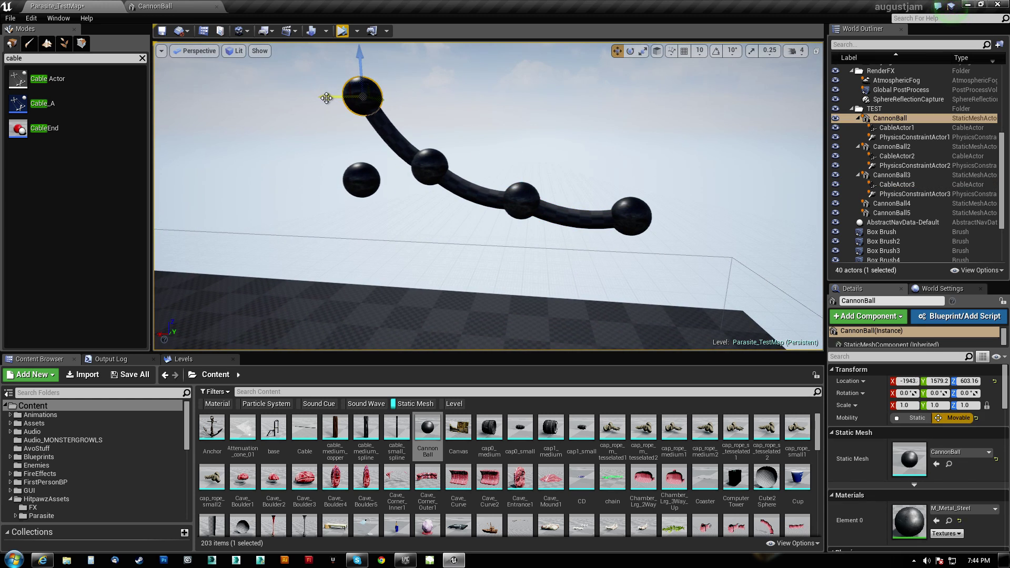
alt+drag(326, 98, 662, 90)
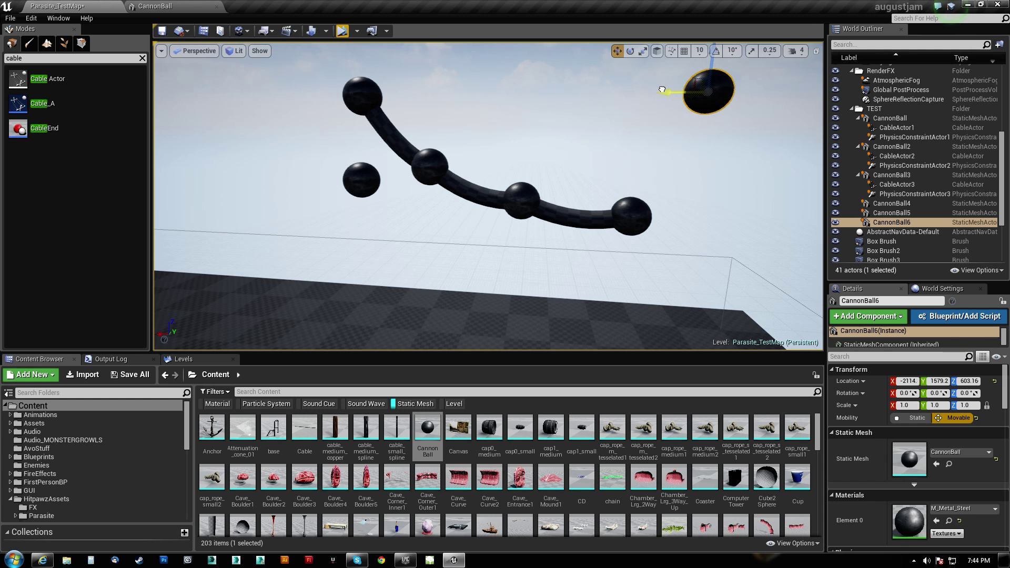
Duplicate PhysicsConstraintActor3 and place the copy just below the newly copied cannon ball
mouse_move(648, 182)
right_down()
mouse_move(664, 182)
mouse_move(647, 182)
right_up()
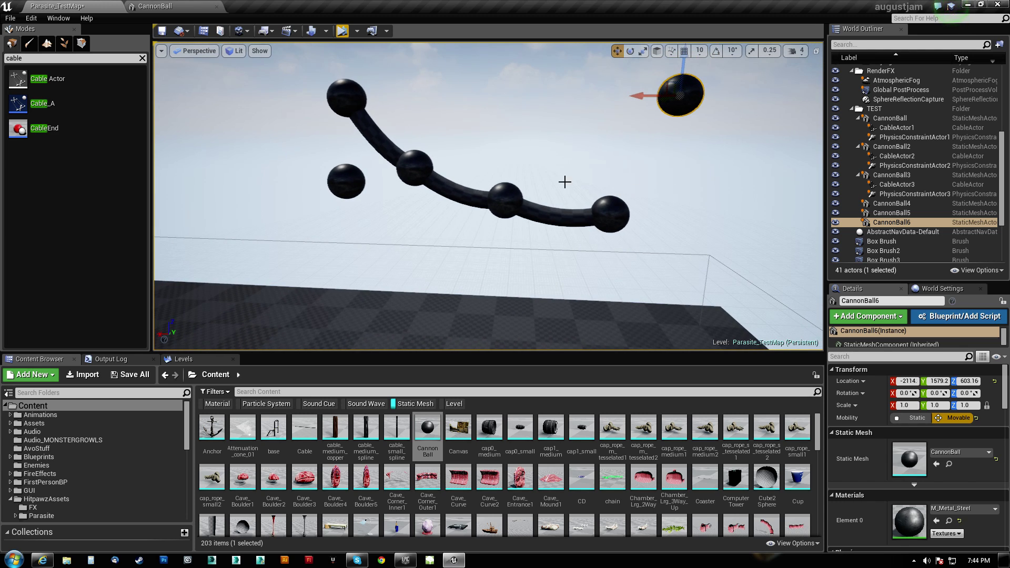
right_drag(604, 214, 635, 213)
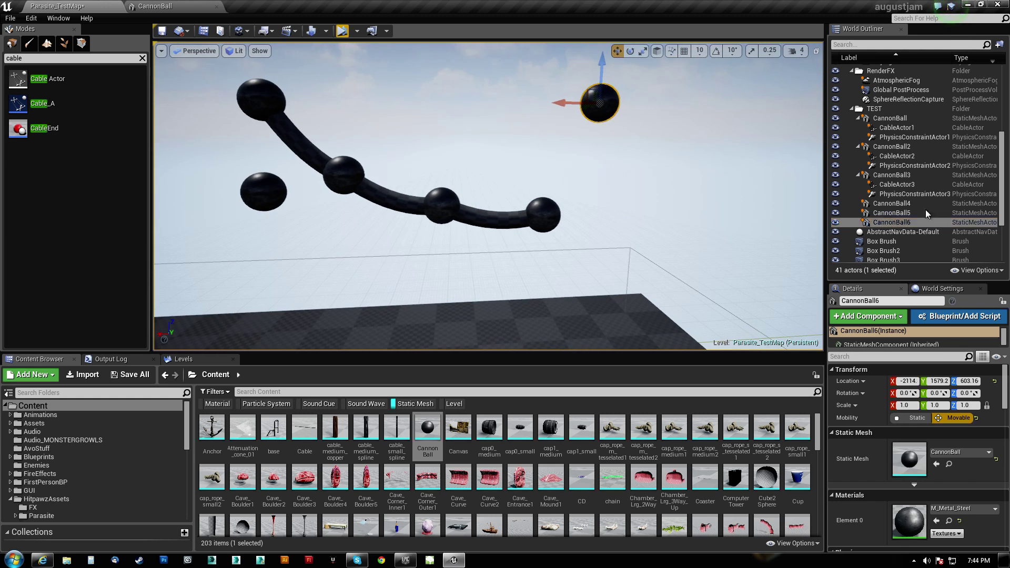
click(939, 195)
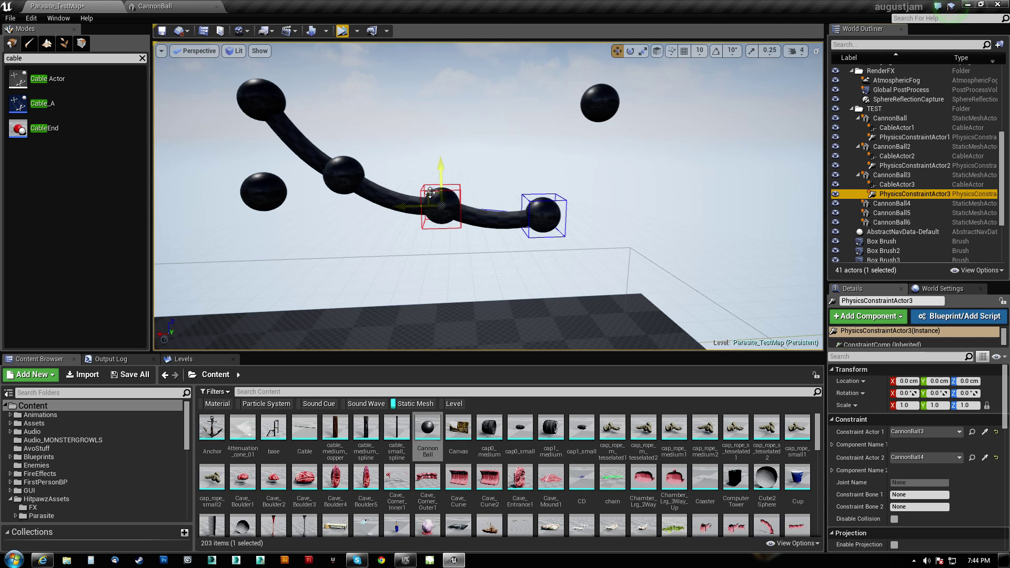
alt+drag(430, 193, 620, 138)
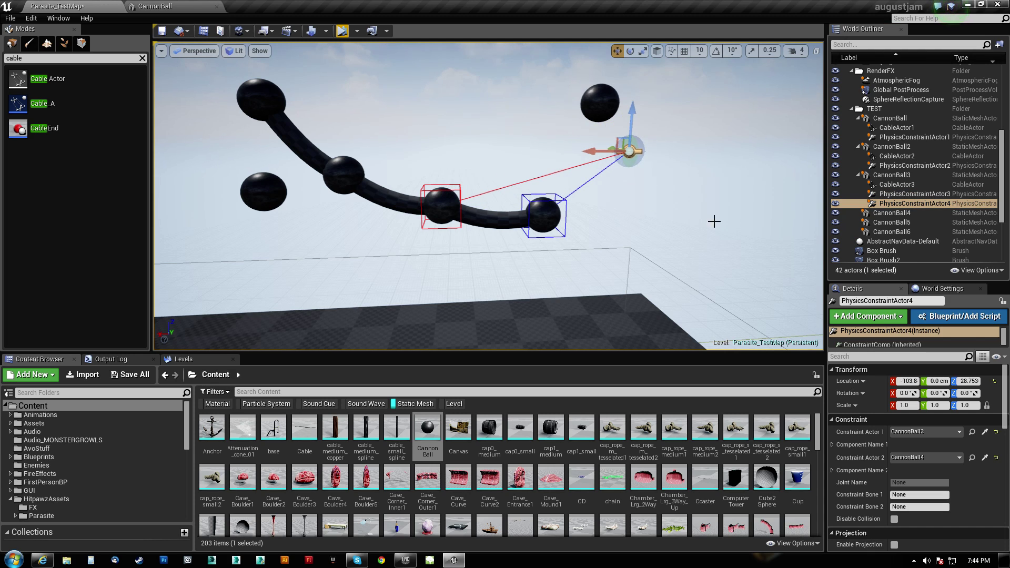
Parent PhysicsConstraintActor4 to CannonBall6 and reset its relative location to zero
click(599, 109)
click(629, 151)
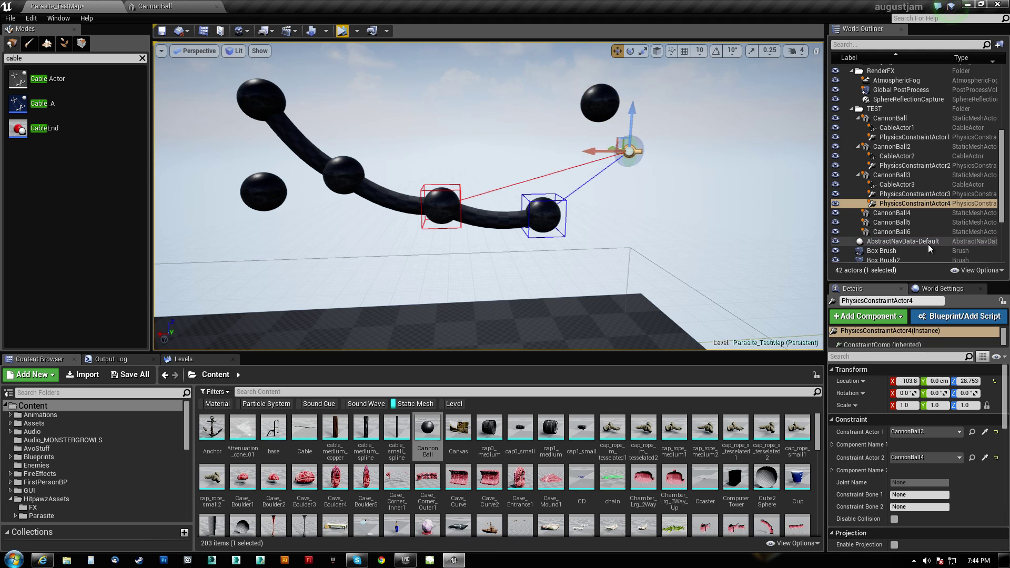
drag(920, 203, 886, 232)
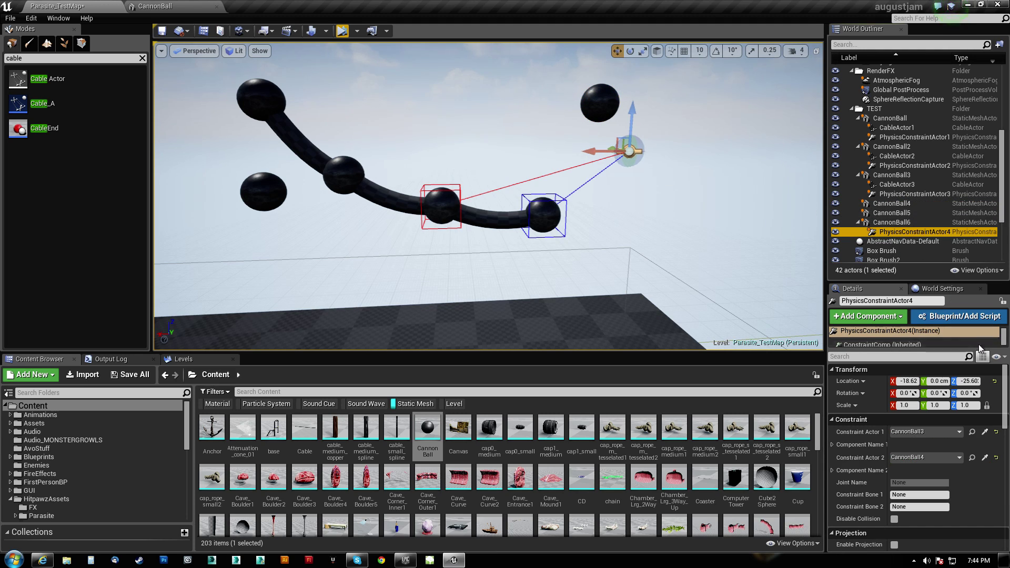
click(994, 381)
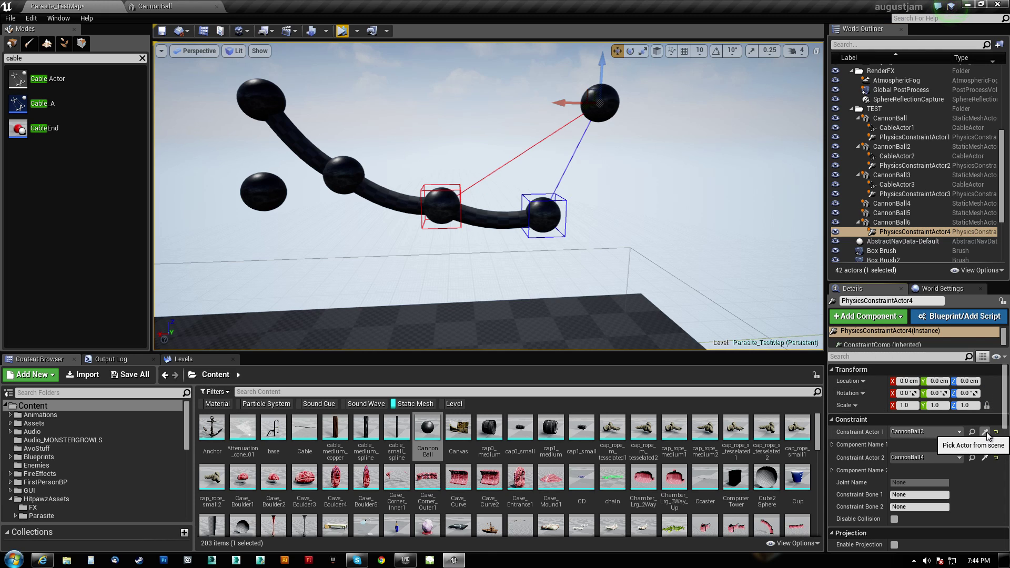
Set Constraint Actor 1 of PhysicsConstraintActor4 to CannonBall6 and compare its links with those of PhysicsConstraintActor2 and PhysicsConstraintActor3
click(985, 432)
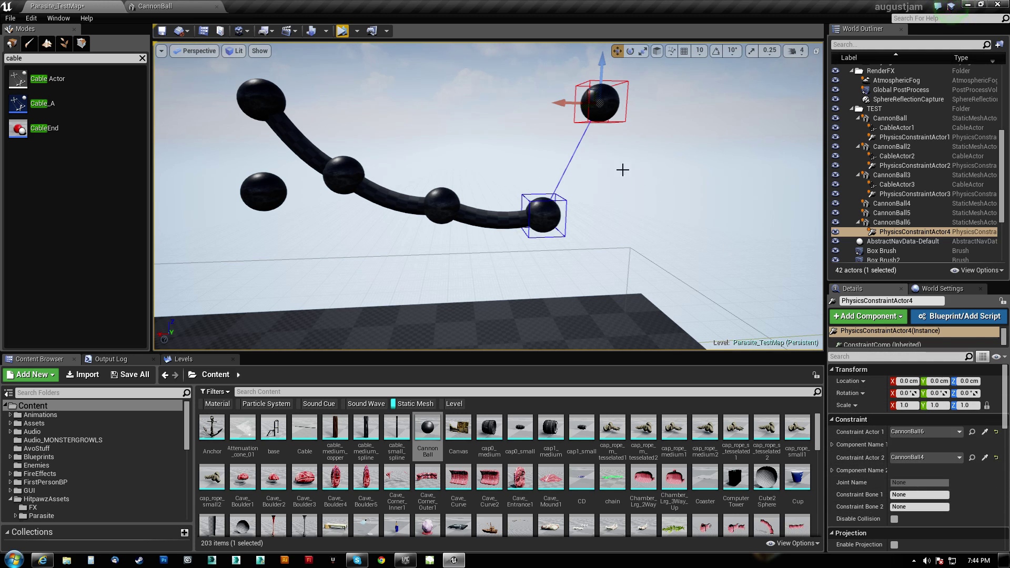
click(556, 221)
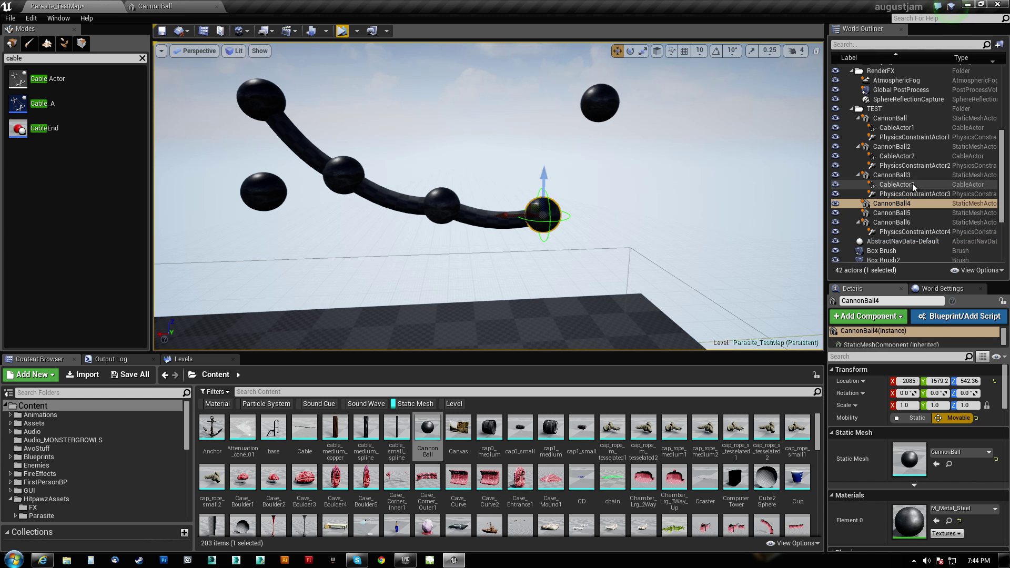
click(913, 166)
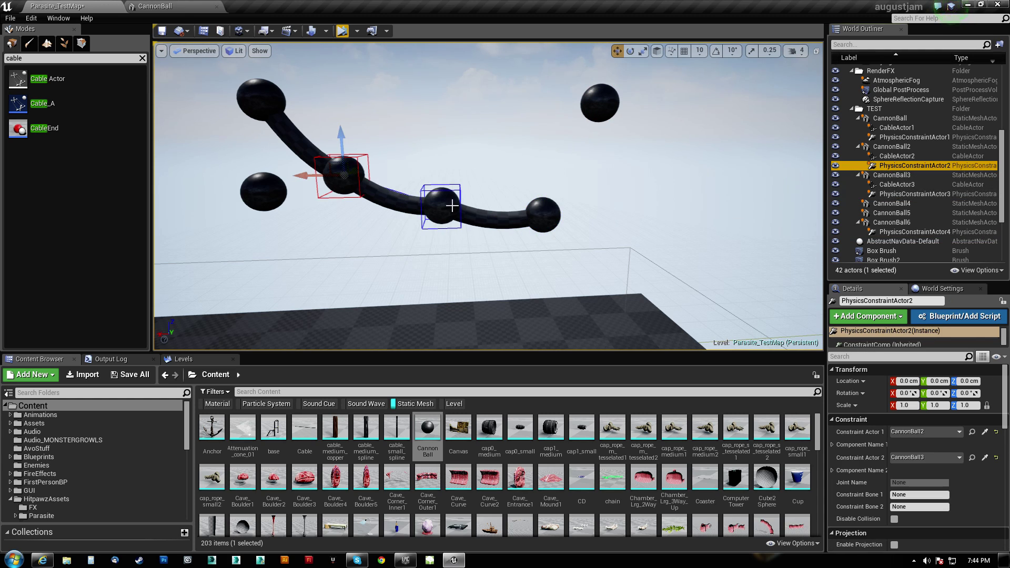
click(899, 194)
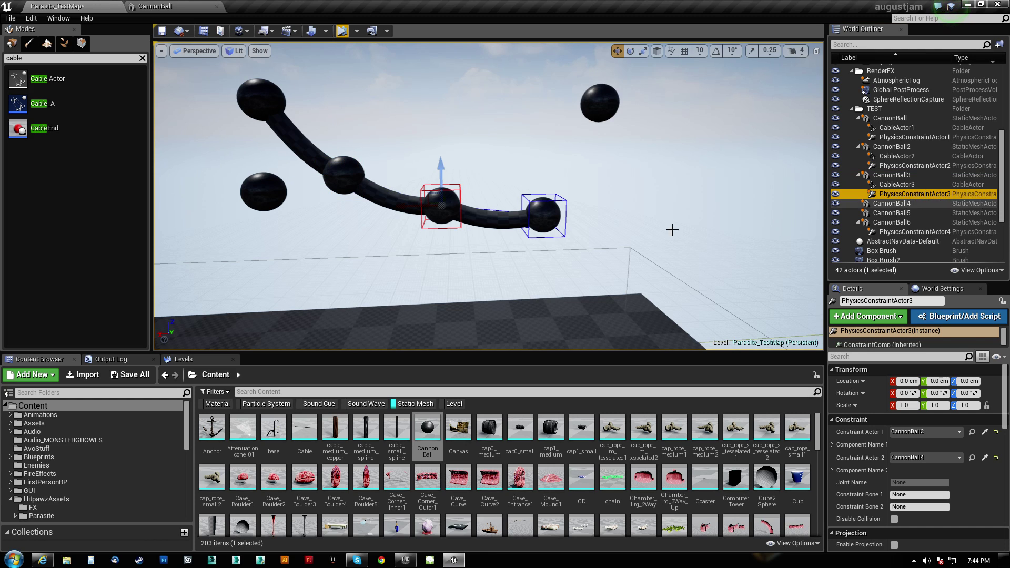
click(903, 232)
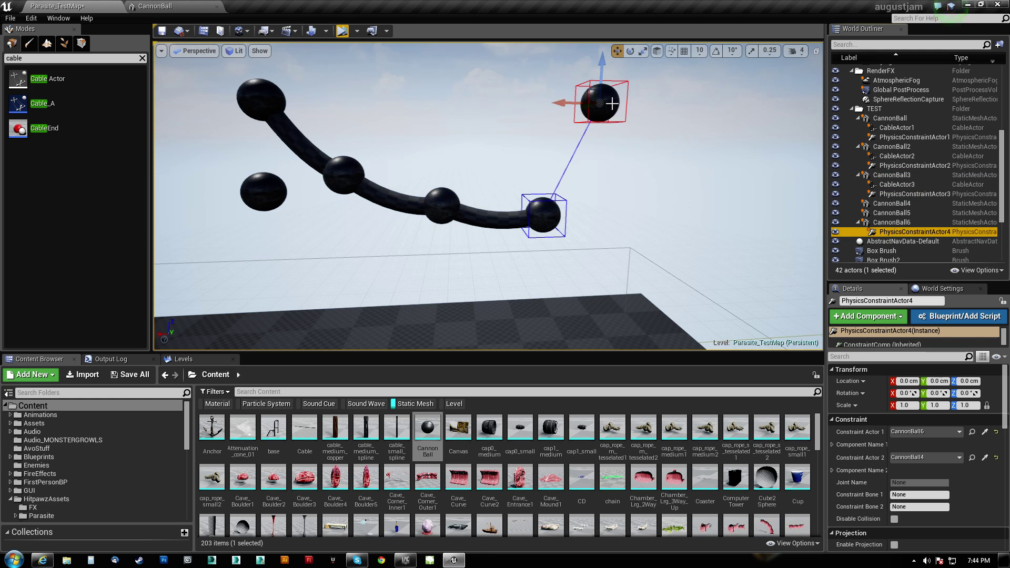
Simulate the level, watch how the chain's free end behaves with the new constraint to CannonBall6, and end the simulation
mouse_move(548, 166)
right_down()
mouse_move(561, 151)
mouse_move(547, 166)
right_up()
key(w)
key(s)
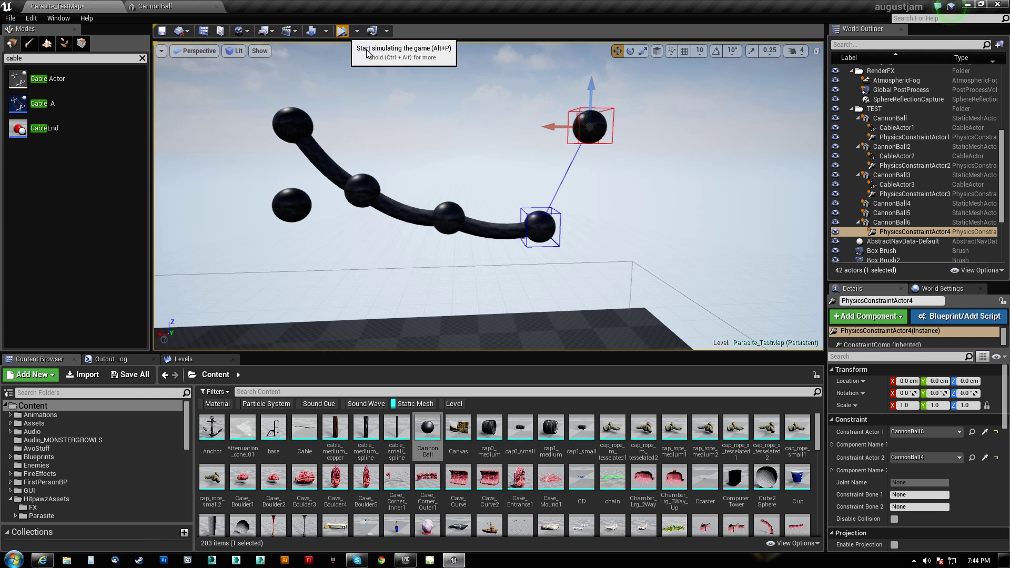
click(347, 30)
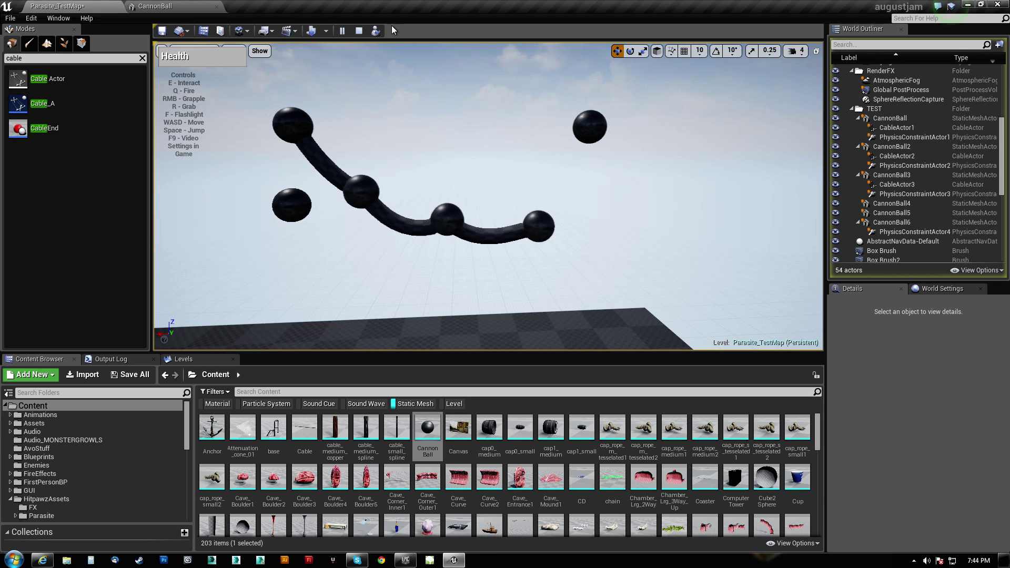
click(358, 31)
Move CannonBall4 up in the XZ plane to about X -2092, Z 635.6, above CannonBall6
click(546, 221)
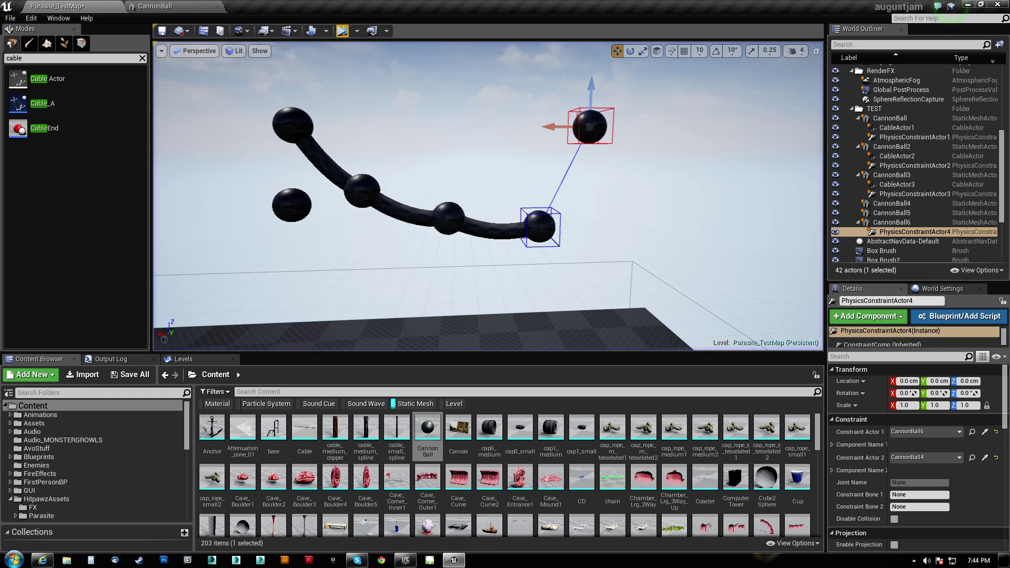
drag(526, 212, 544, 51)
click(448, 212)
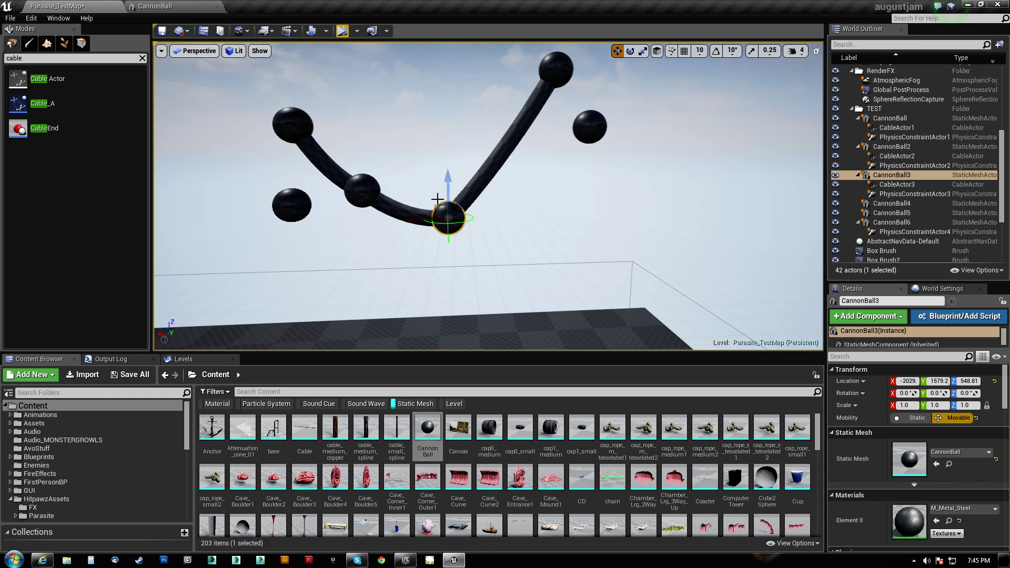
click(552, 86)
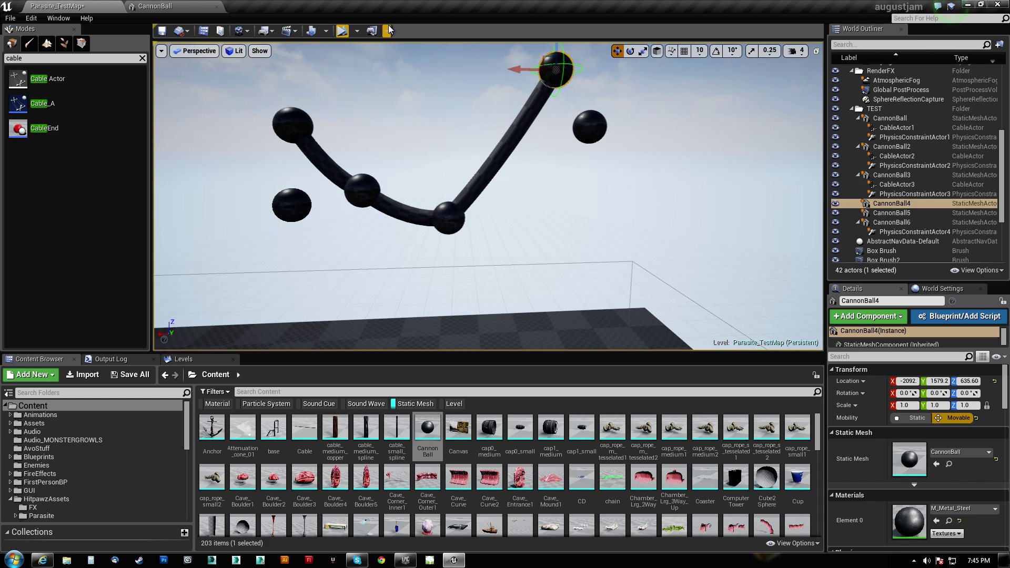
Simulate the level with CannonBall4 raised, watch the chain swing, and end the simulation
click(342, 31)
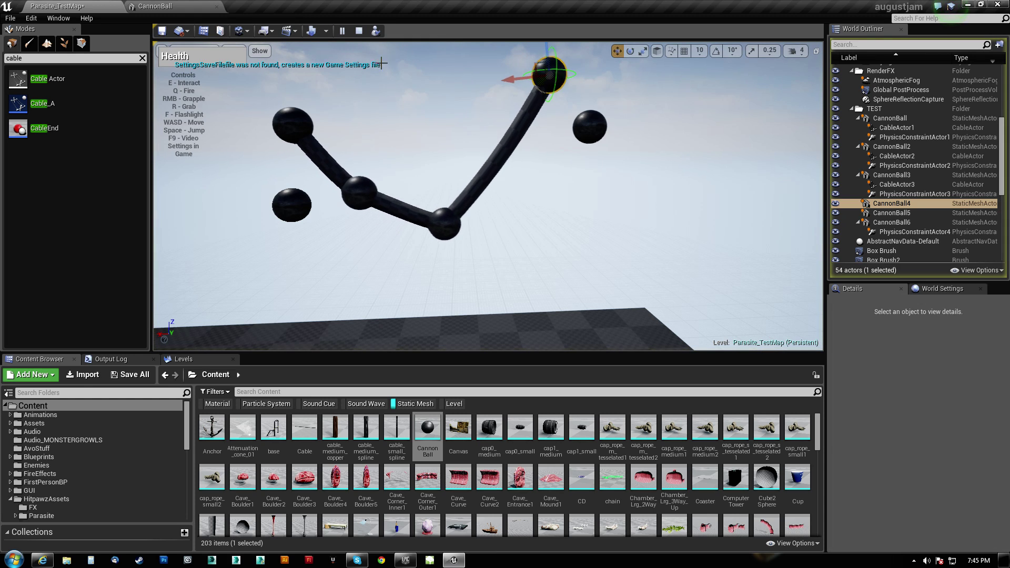
right_drag(421, 158, 421, 94)
click(358, 31)
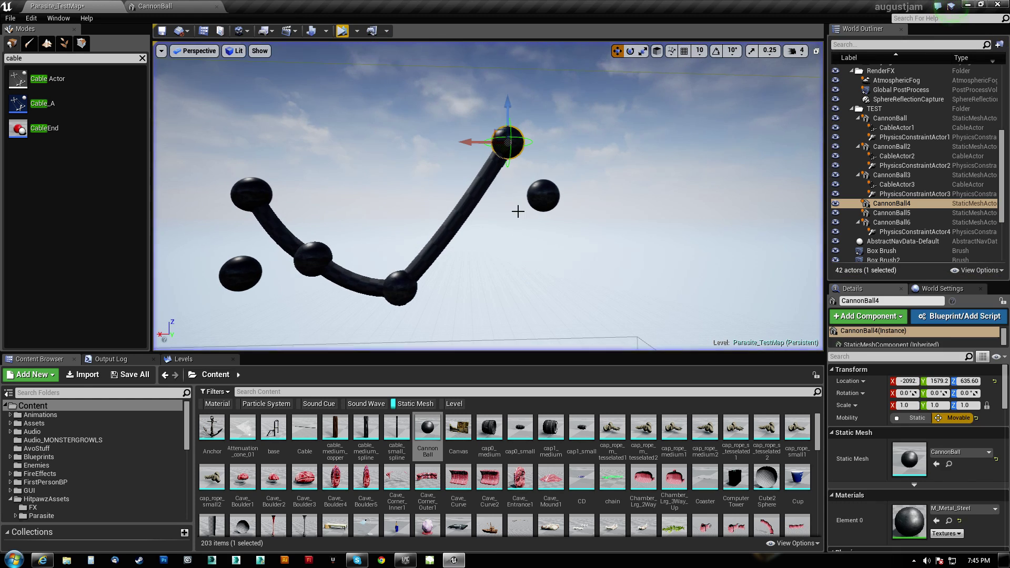
Check CannonBall4's physics settings and turn on Simulate Physics for CannonBall6
drag(1004, 387, 1005, 410)
alt+drag(424, 283, 247, 303)
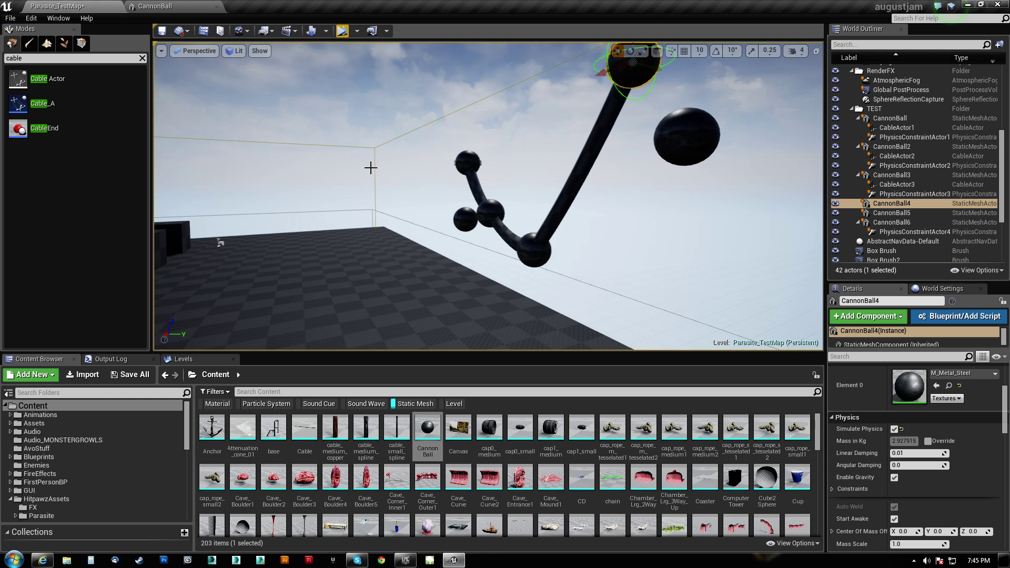
alt+drag(462, 234, 381, 235)
alt+drag(558, 174, 741, 164)
right_drag(518, 145, 556, 127)
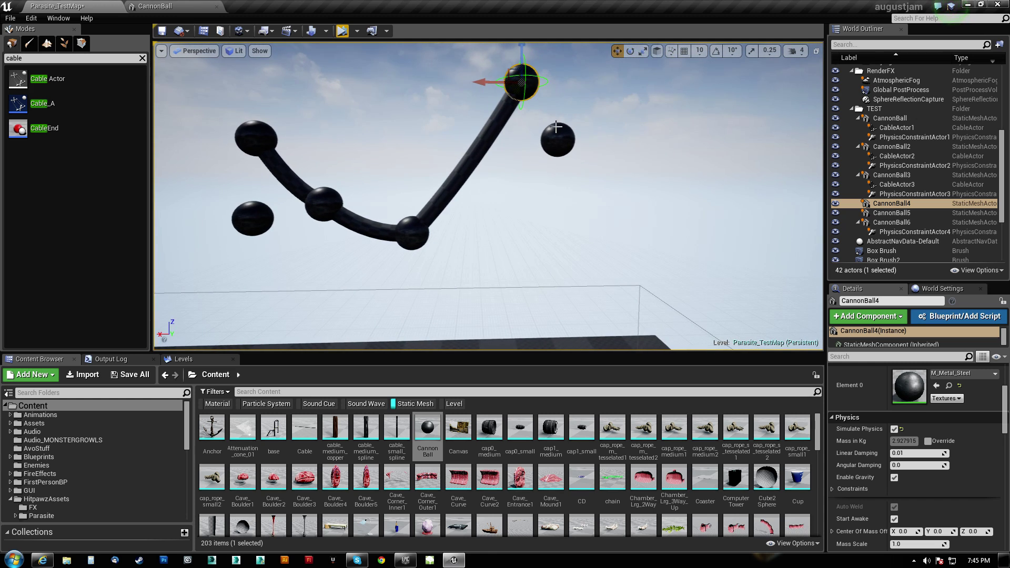
click(551, 128)
click(894, 429)
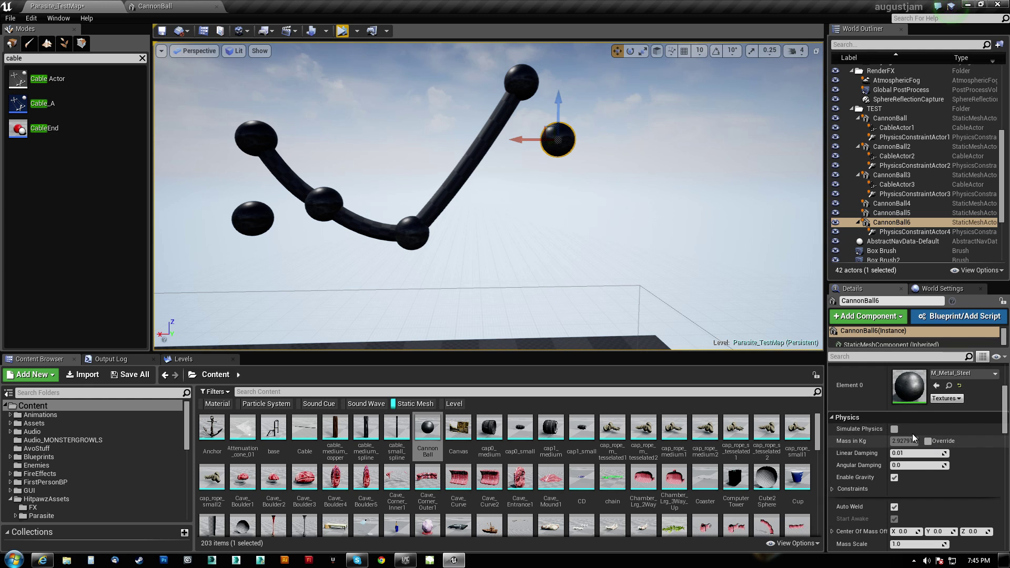
Simulate the level, watch CannonBall6 move with physics enabled alongside the chain, and end the simulation
scroll(568, 297, down, 3)
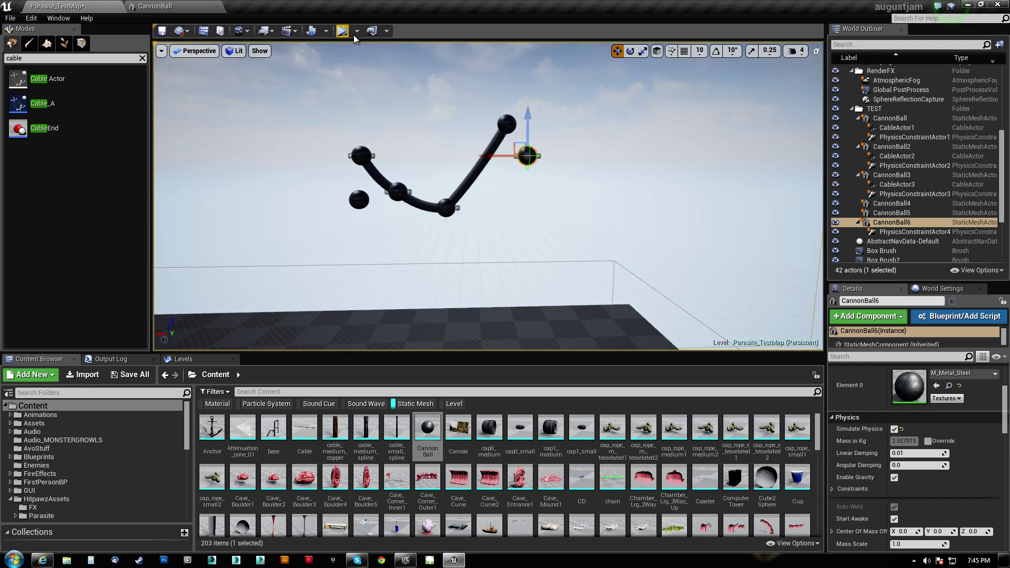
key(alt+p)
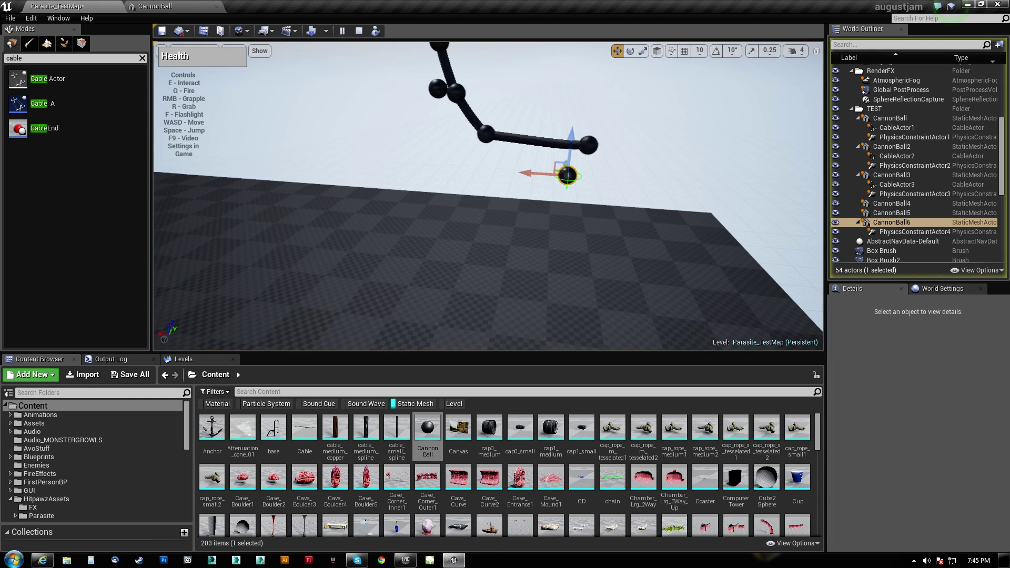
alt+drag(512, 199, 577, 254)
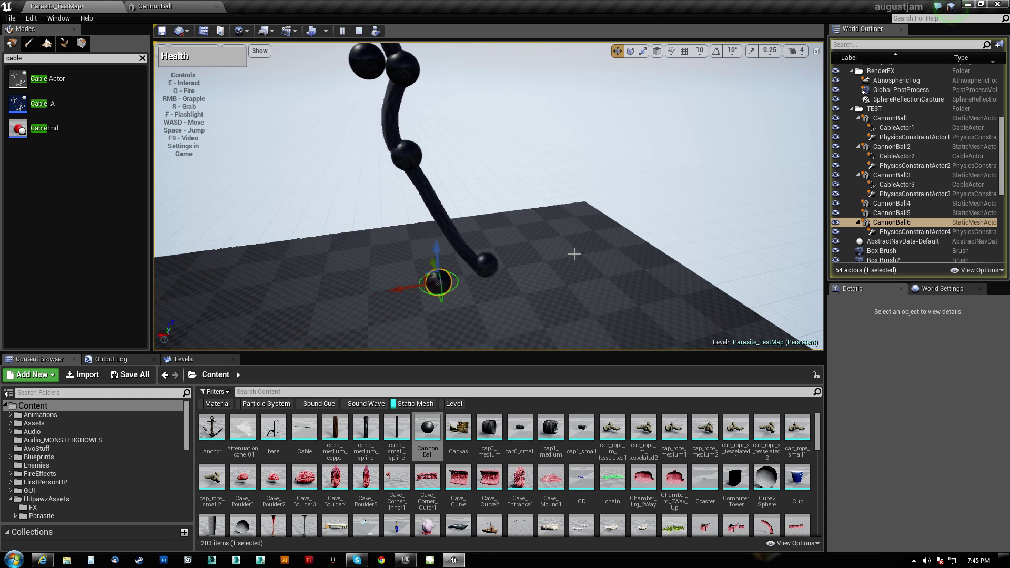
click(359, 31)
Swap the links of PhysicsConstraintActor4, setting Constraint Actor 1 to CannonBall4 and Constraint Actor 2 to CannonBall6
right_drag(458, 121, 475, 62)
click(902, 232)
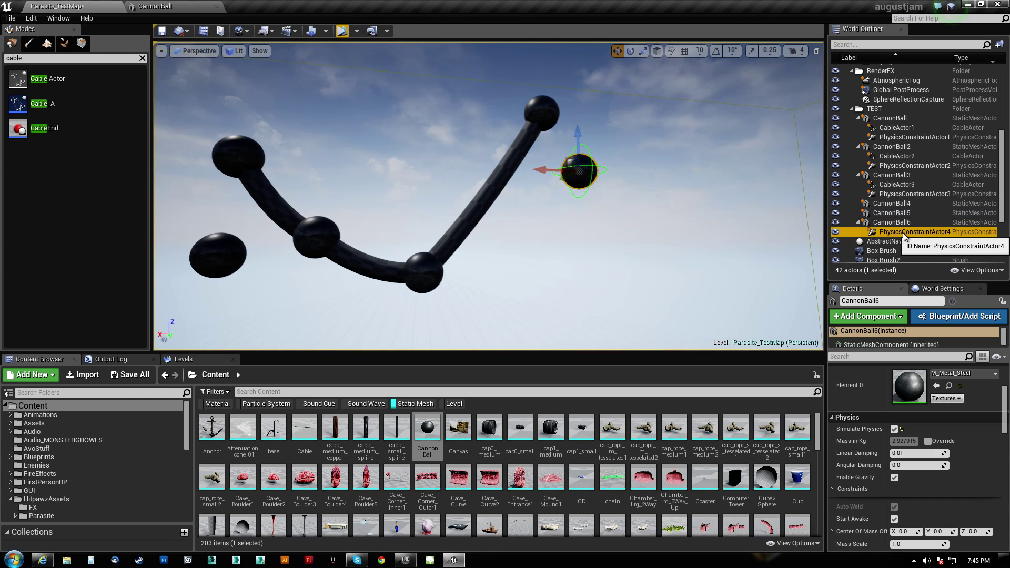
right_drag(622, 271, 656, 268)
drag(1004, 433, 1004, 398)
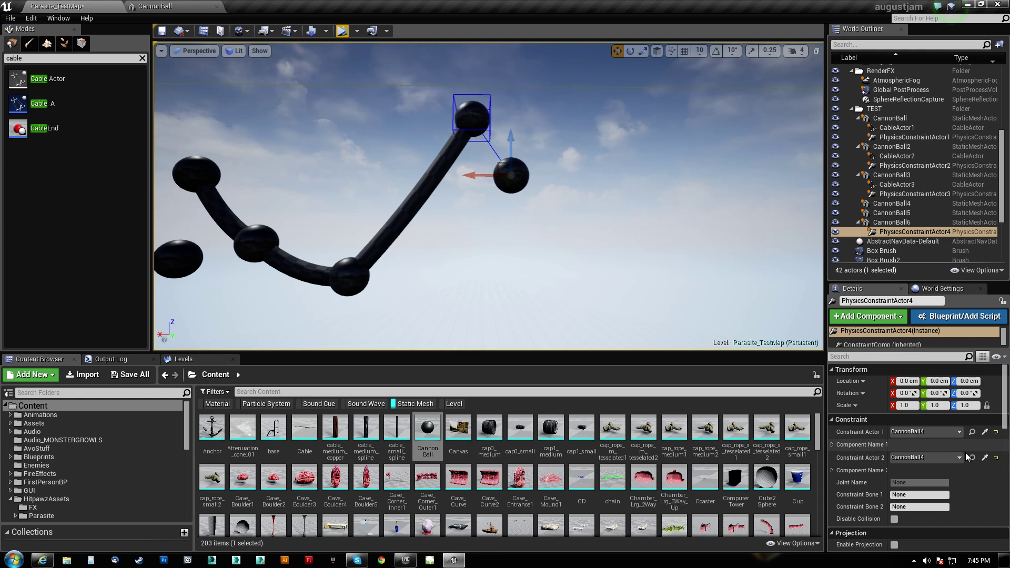
click(984, 456)
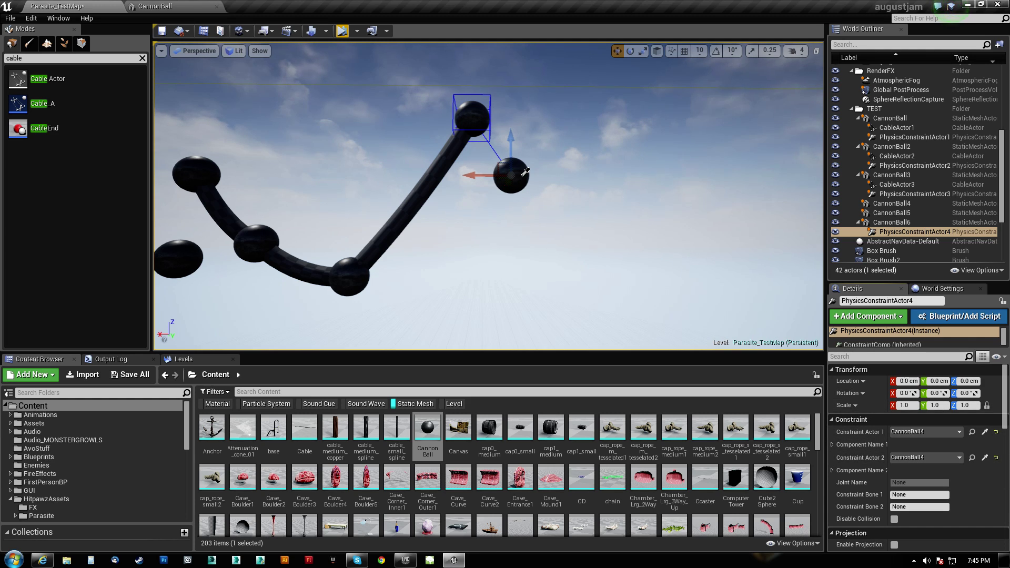
right_drag(539, 203, 454, 212)
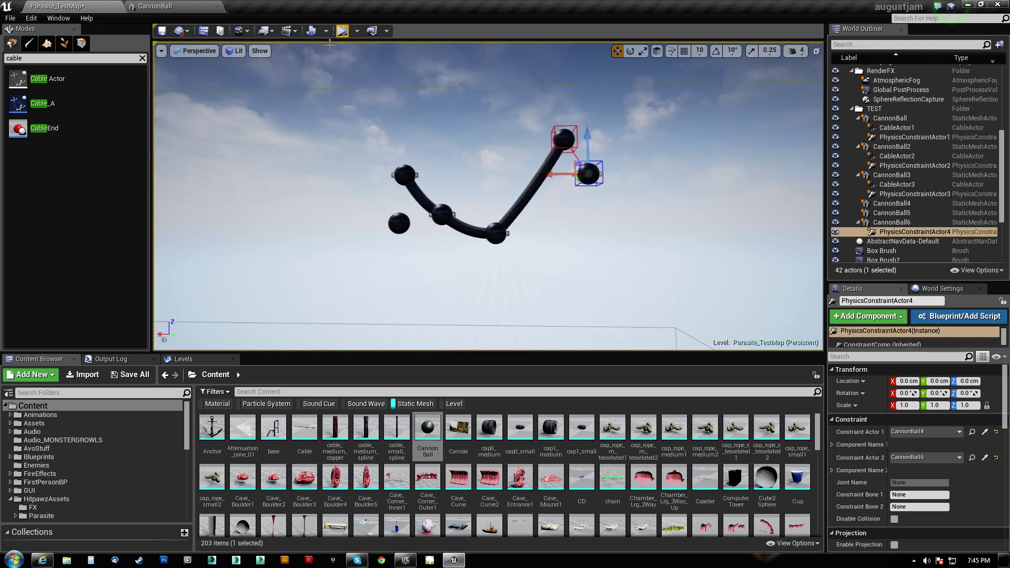
Simulate the level with the swapped constraint links, watch the two end balls, and end the simulation
click(344, 32)
key(alt+p)
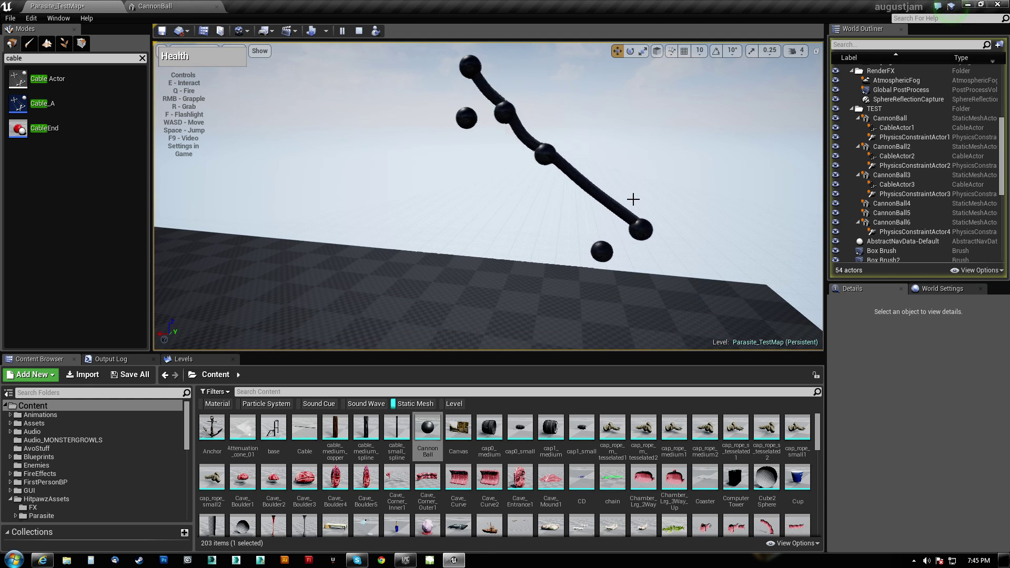
click(357, 33)
Compare the physics settings of CannonBall6 and CannonBall4
right_drag(561, 196, 807, 167)
key(w)
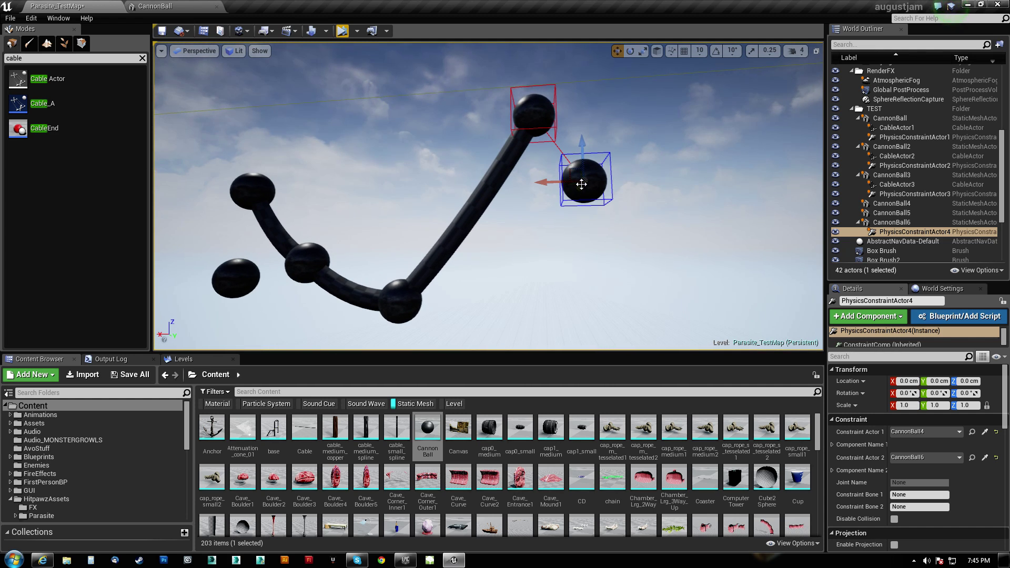
click(581, 184)
scroll(911, 464, down, 3)
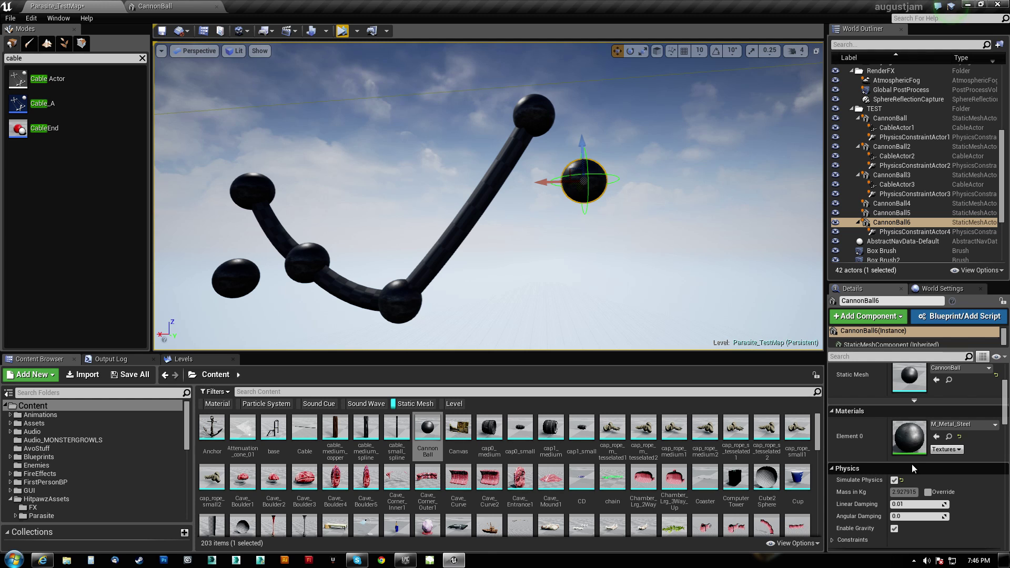
click(535, 111)
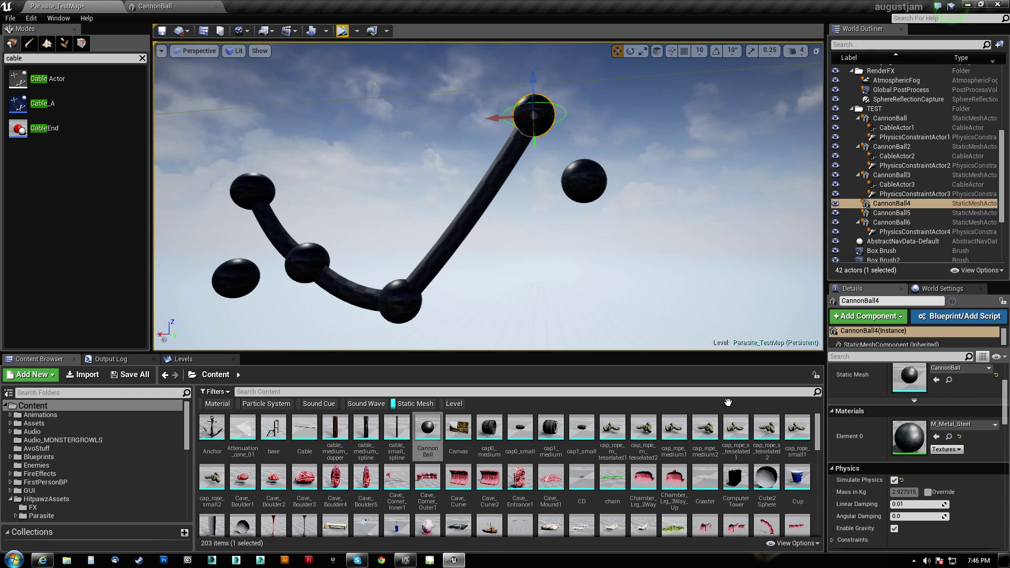
Lower CannonBall4 in the viewport so it hangs below CannonBall6 and slightly above CannonBall3
right_drag(675, 191, 570, 213)
key(s)
key(w)
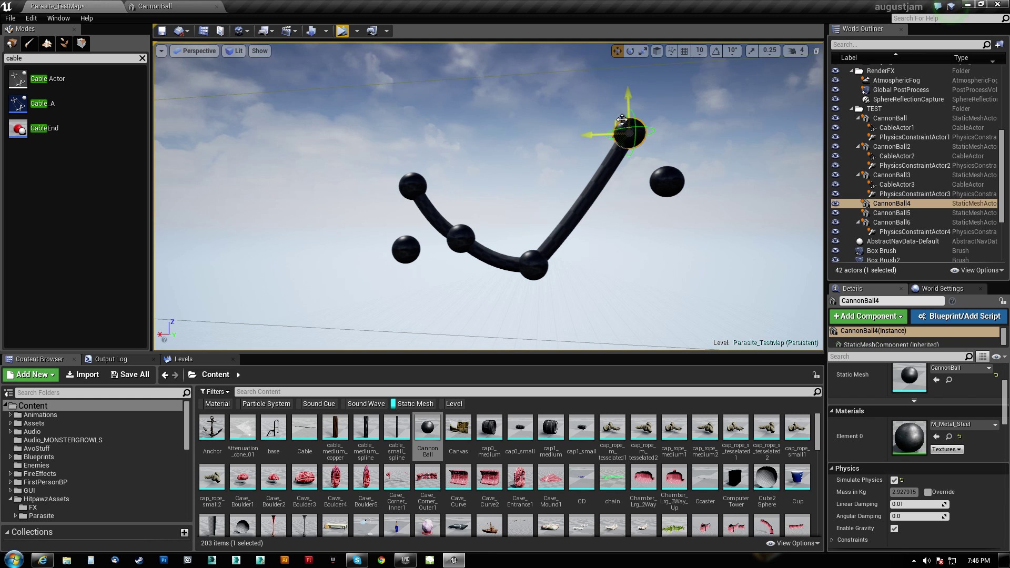
drag(611, 139, 610, 221)
right_drag(610, 221, 629, 205)
key(w)
key(w)
key(s)
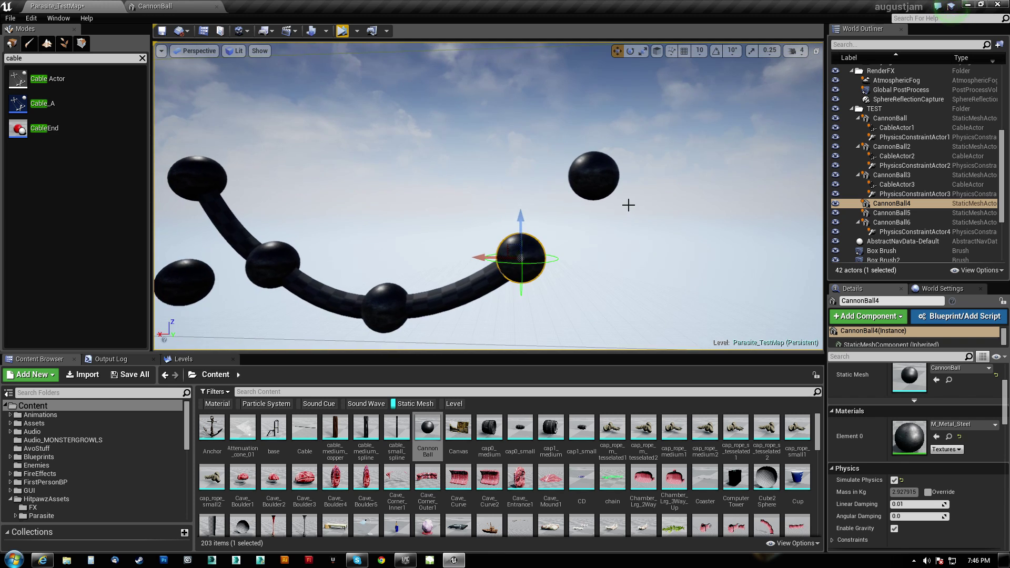
Reparent PhysicsConstraintActor4 from CannonBall6 to CannonBall4 in the outliner, keeping its name
click(910, 235)
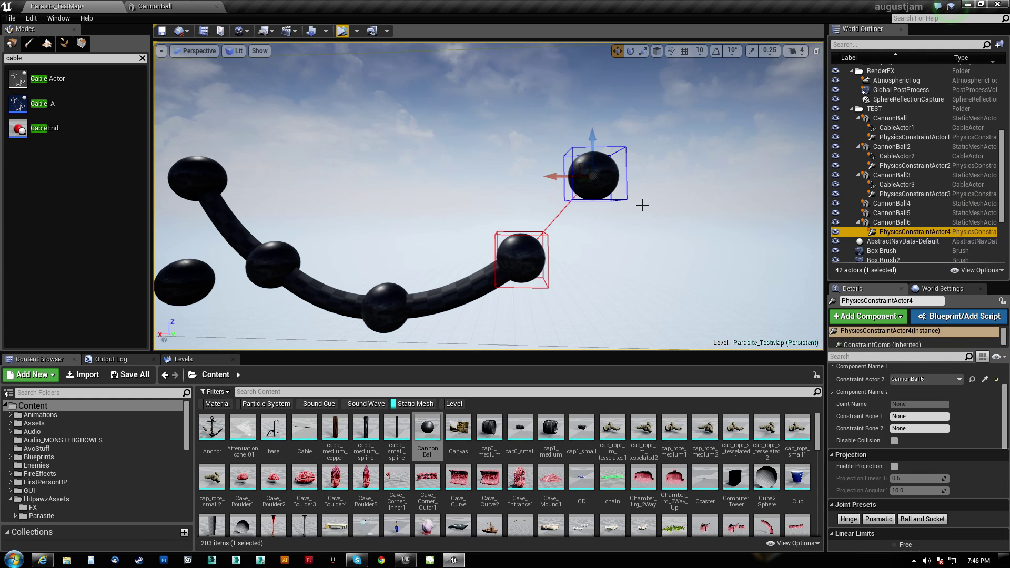
drag(901, 232, 892, 204)
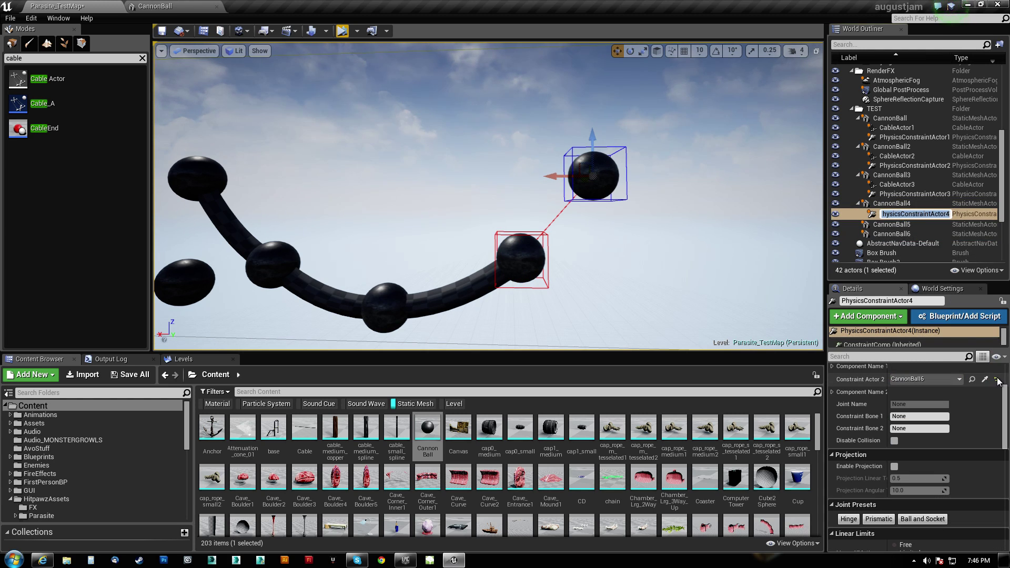
key(Escape)
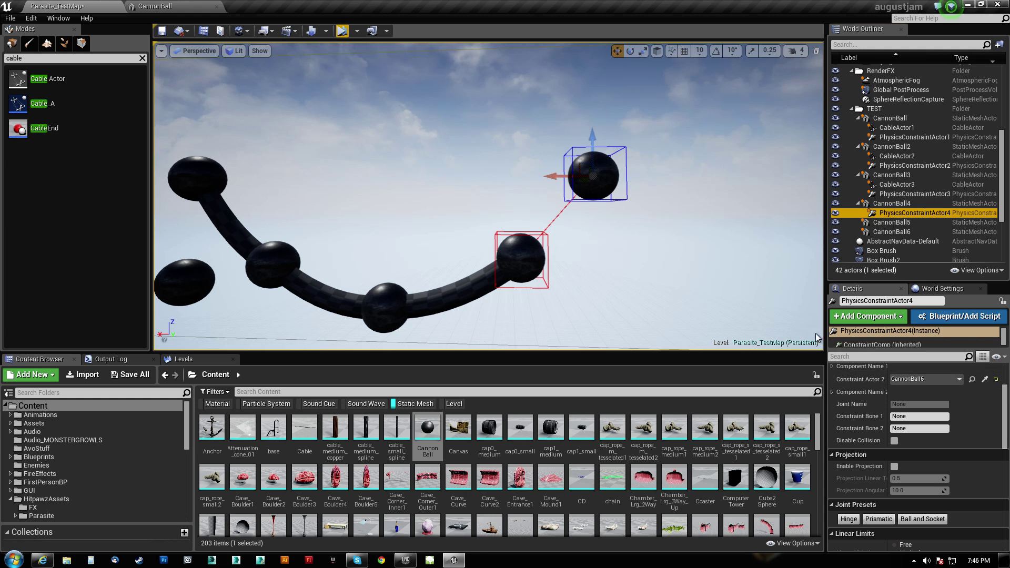
click(898, 222)
click(895, 213)
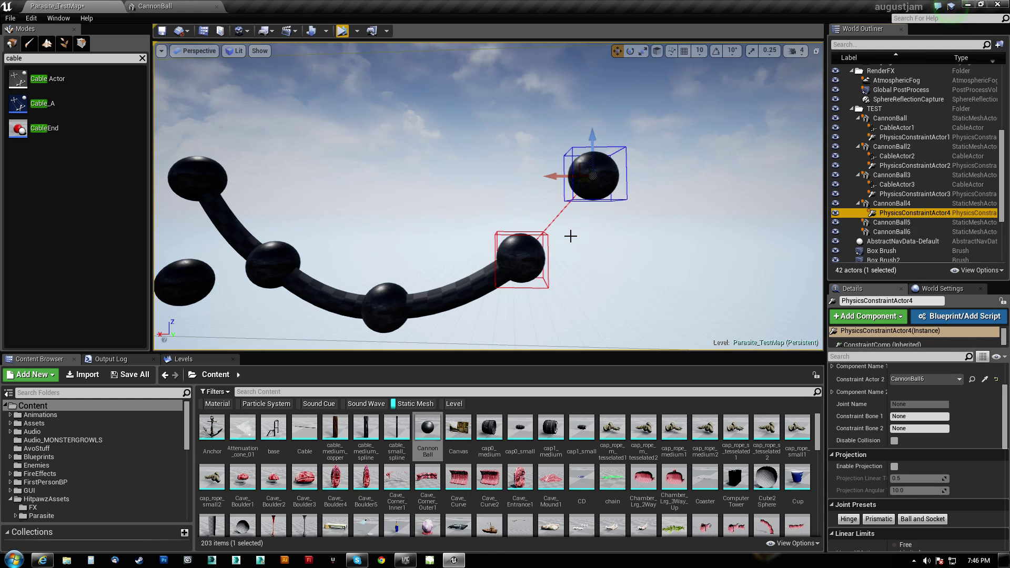
Reset PhysicsConstraintActor4's relative location to 0, 0, 0 so it is centred on CannonBall4
drag(551, 176, 479, 175)
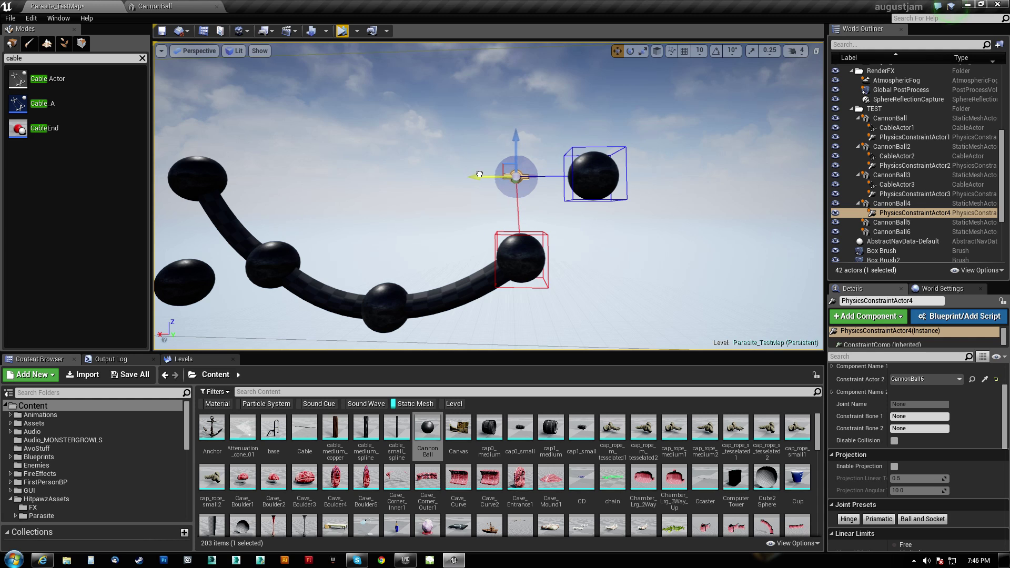
click(517, 257)
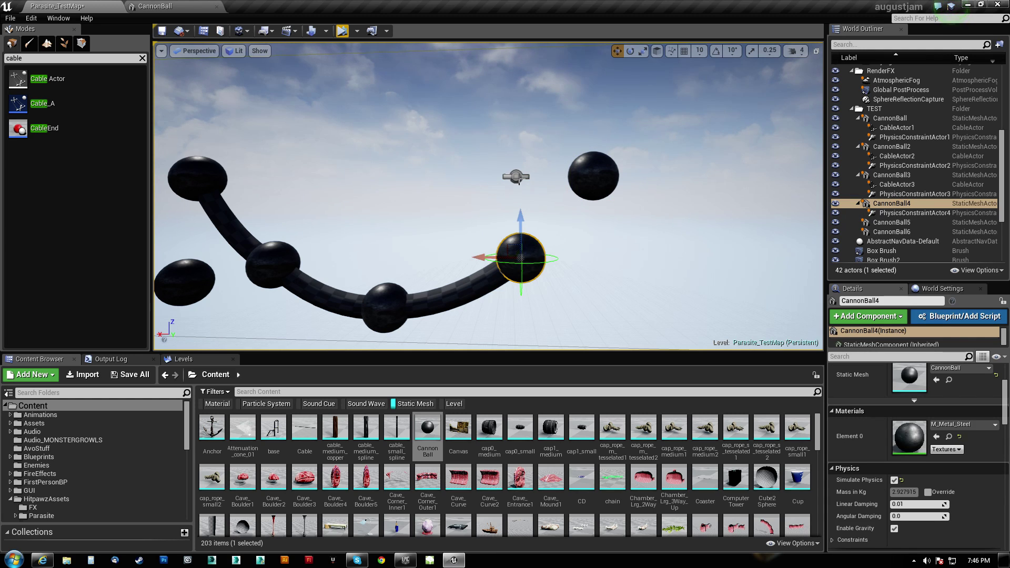
click(518, 178)
scroll(1005, 428, up, 3)
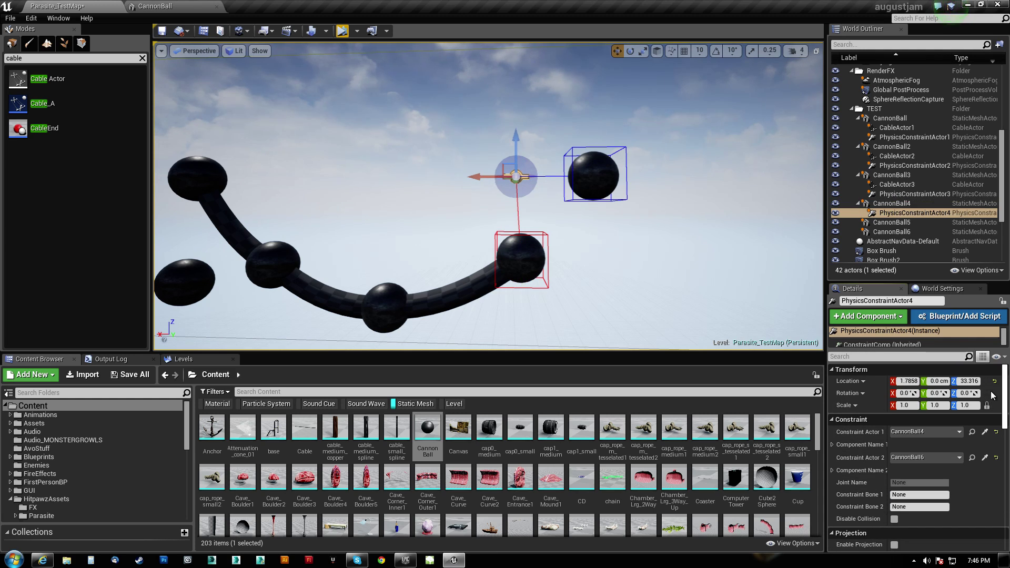
click(994, 380)
key(f)
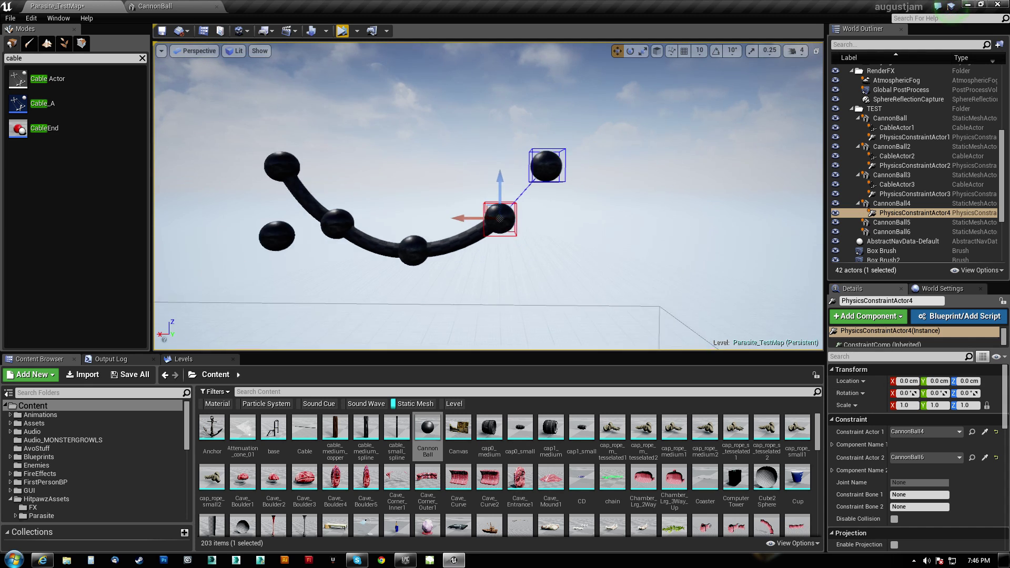
Simulate the level to watch how the recentred constraint behaves, and end the simulation
click(342, 31)
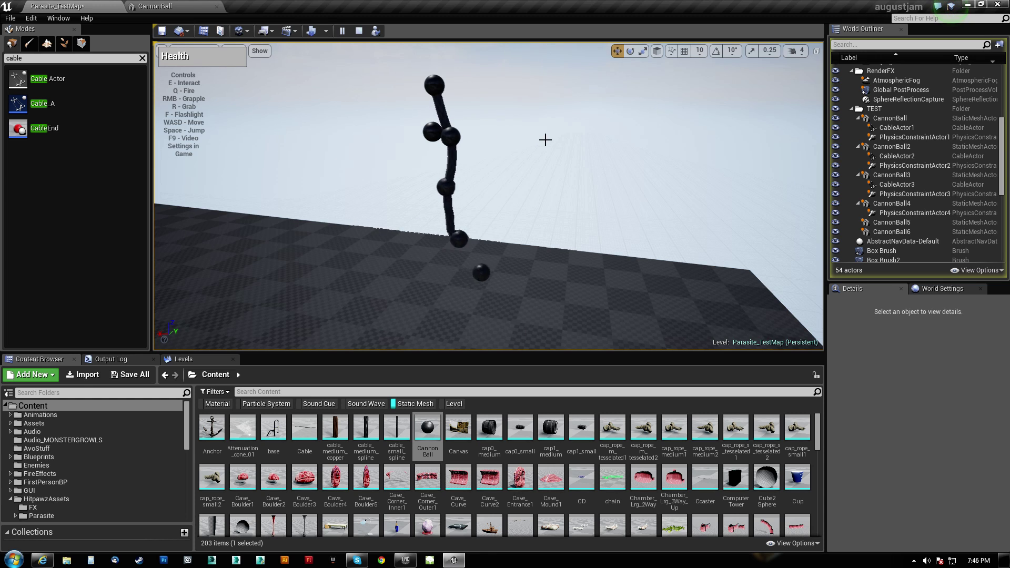
click(359, 34)
right_drag(433, 180, 464, 128)
key(w)
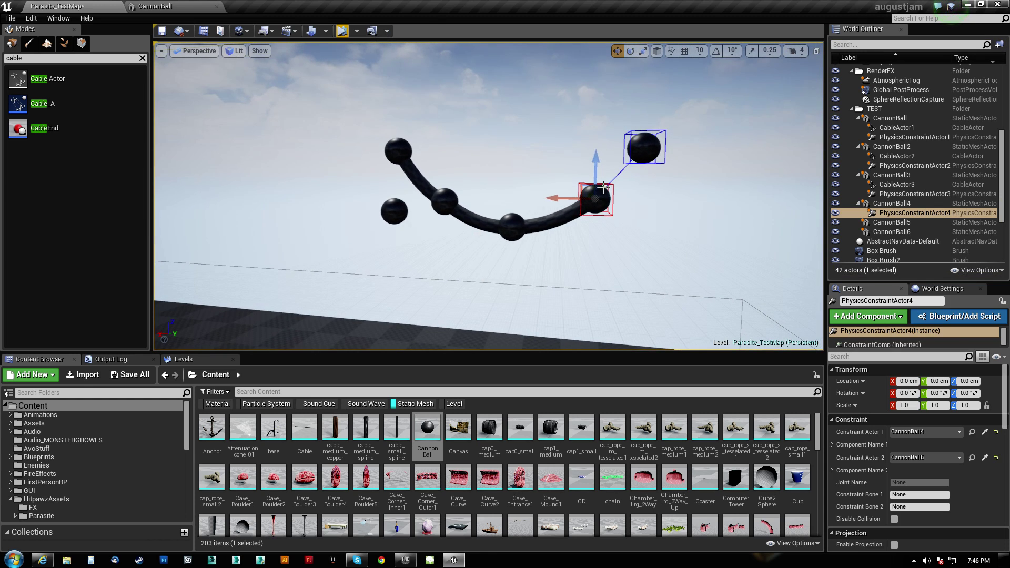
Swap PhysicsConstraintActor4's links to CannonBall6 as Constraint Actor 1 and CannonBall4 as Constraint Actor 2, and test them in simulation
click(984, 431)
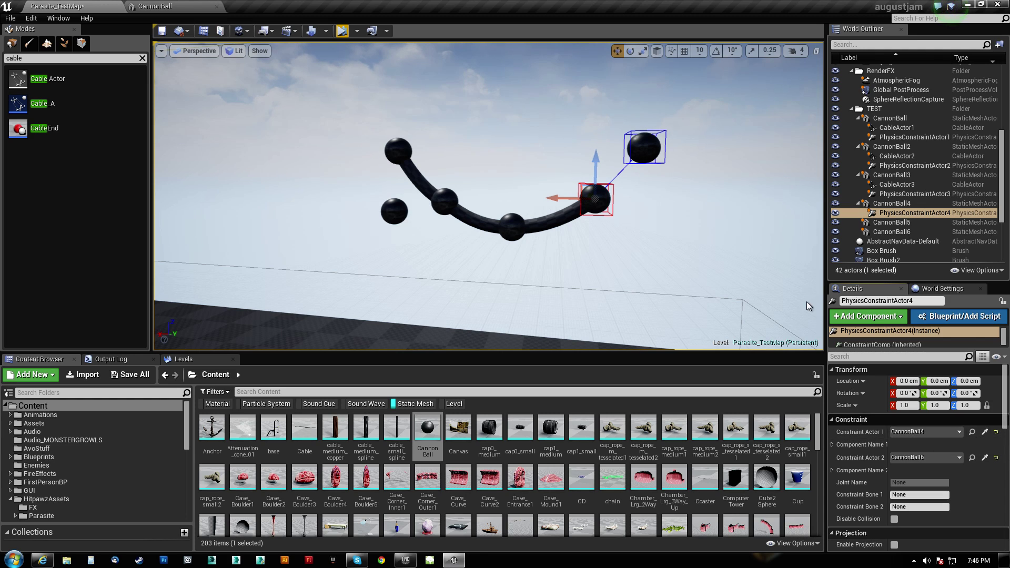
click(984, 457)
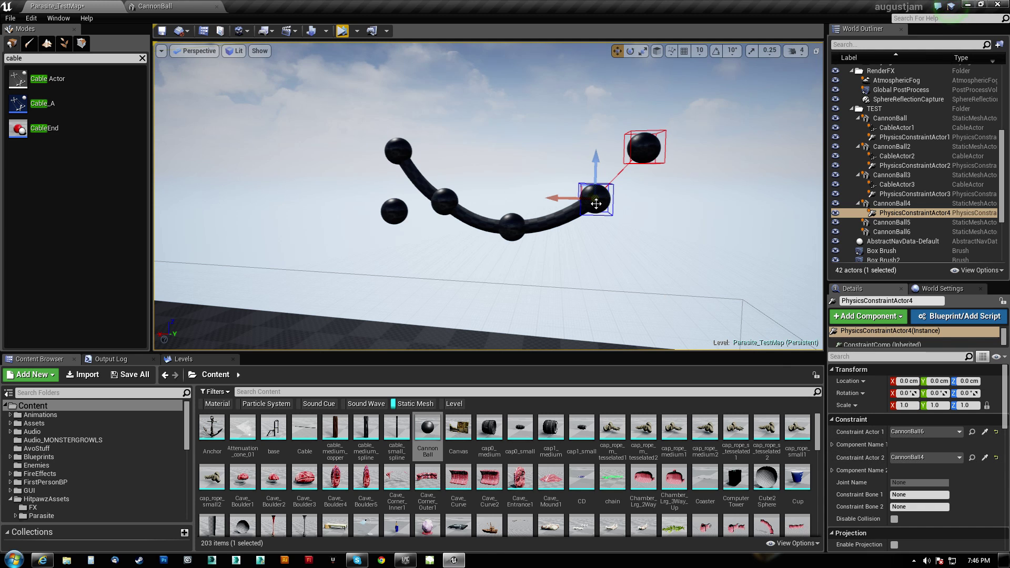
click(342, 31)
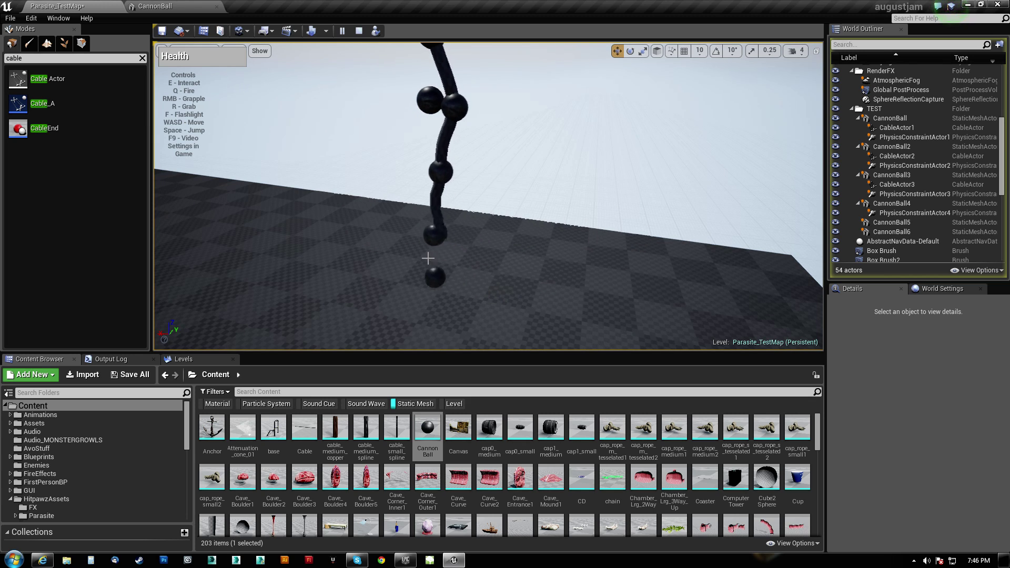
key(Escape)
Turn off Simulate Physics for CannonBall6
right_drag(666, 156, 685, 94)
click(666, 157)
scroll(934, 437, down, 3)
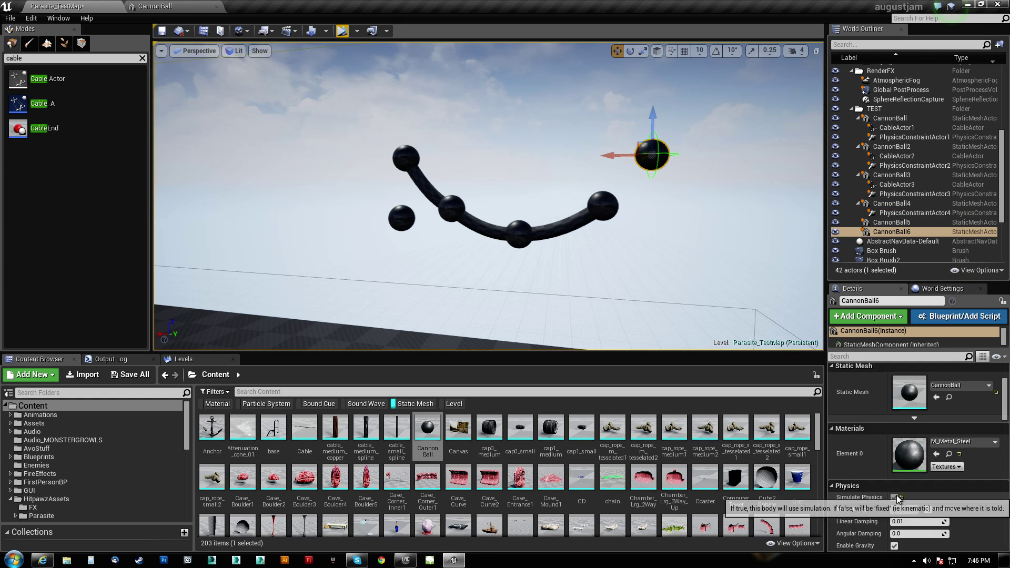
Simulate the level with CannonBall6 fixed, check the physics settings of CannonBall3 and CannonBall5, and end the simulation
click(343, 31)
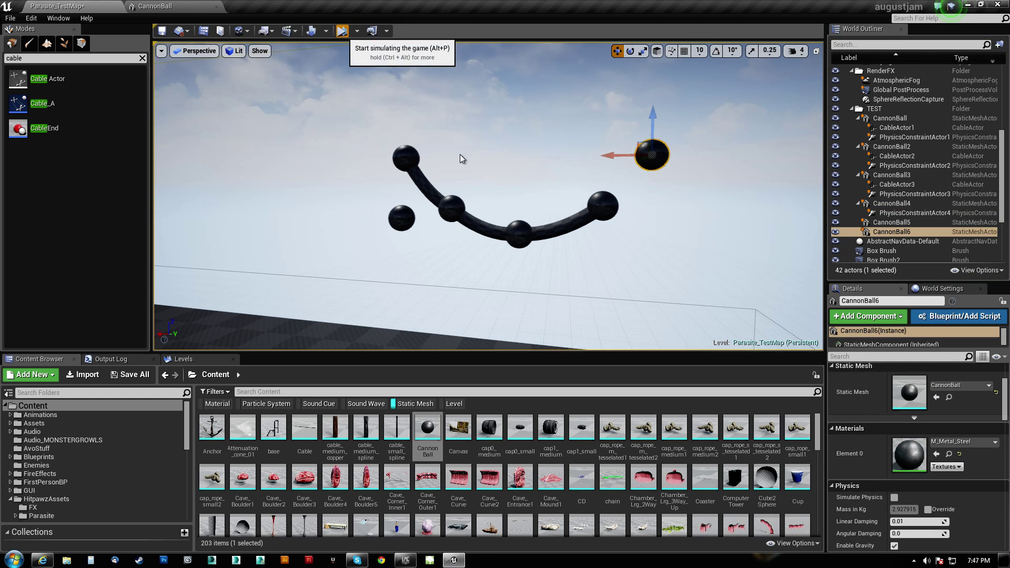
mouse_move(457, 264)
right_down()
mouse_move(457, 253)
mouse_move(389, 253)
mouse_move(457, 264)
right_up()
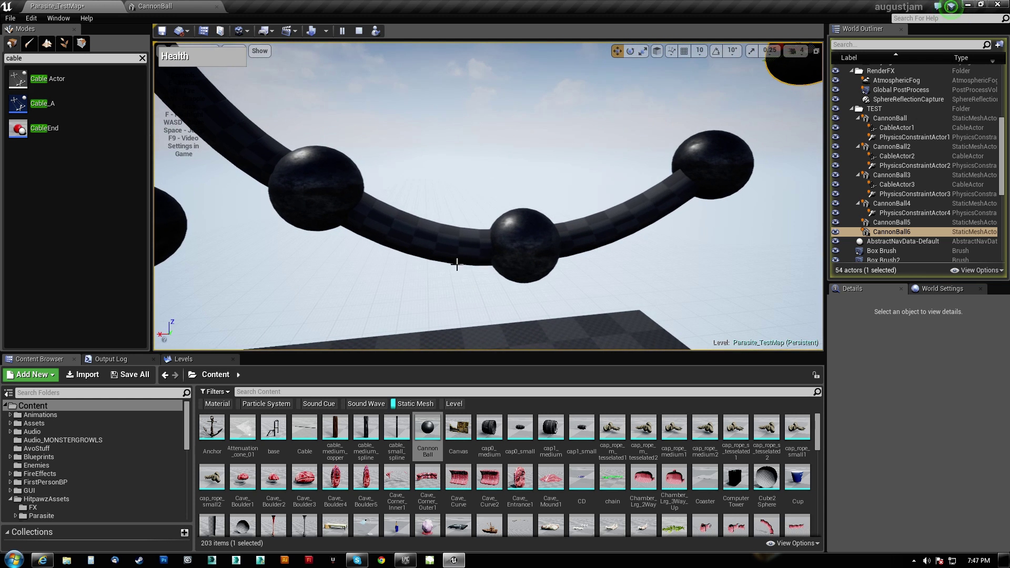
click(505, 253)
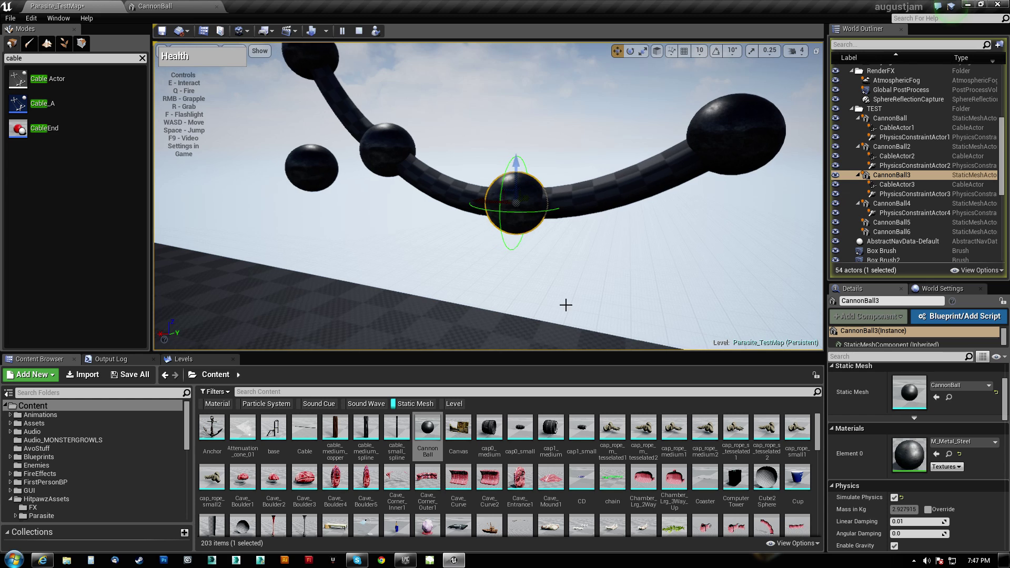
scroll(526, 273, down, 5)
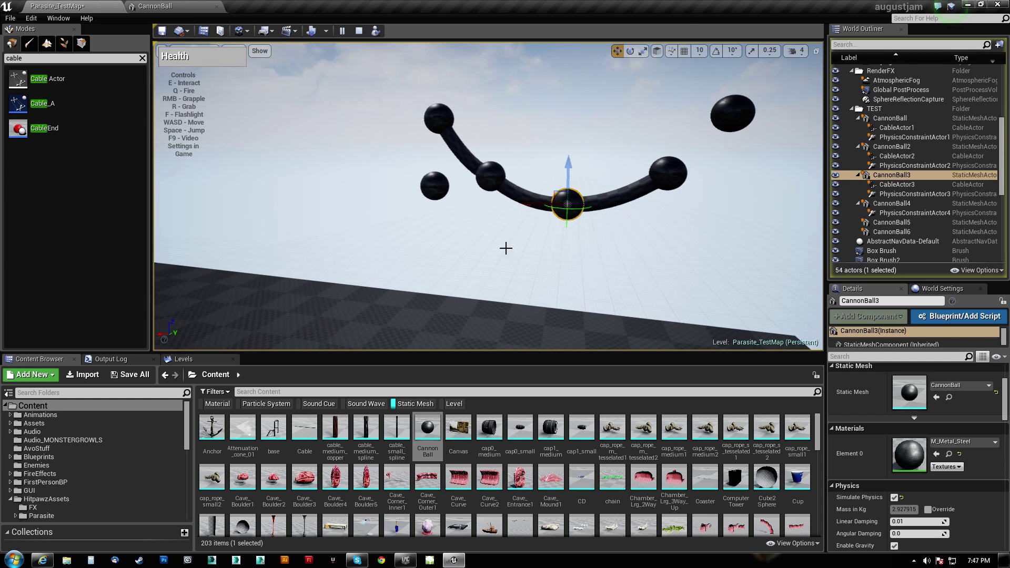
click(444, 188)
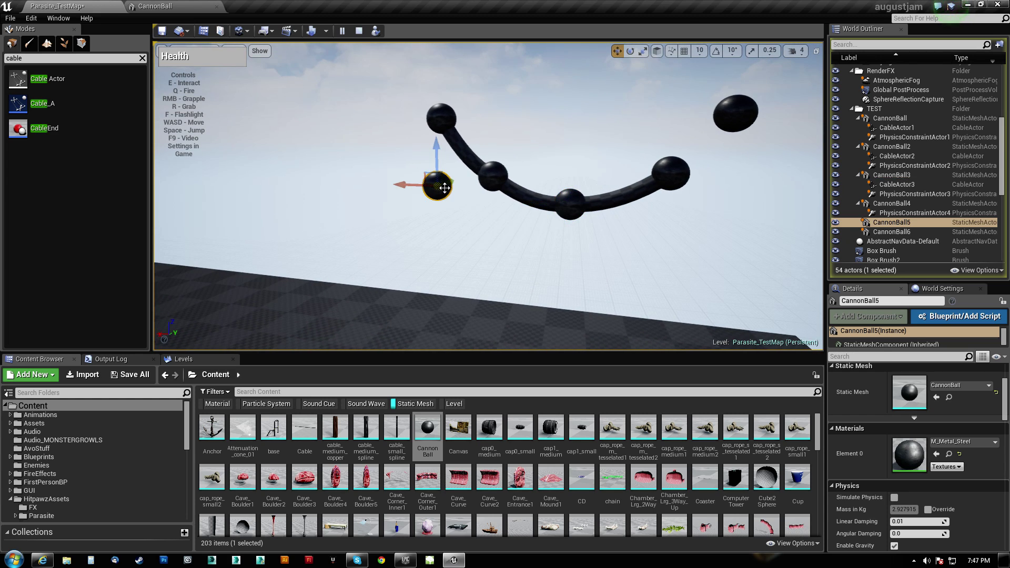
click(362, 34)
Move CannonBall5 high above the middle of the chain
drag(554, 177, 572, 66)
right_drag(518, 205, 517, 137)
key(s)
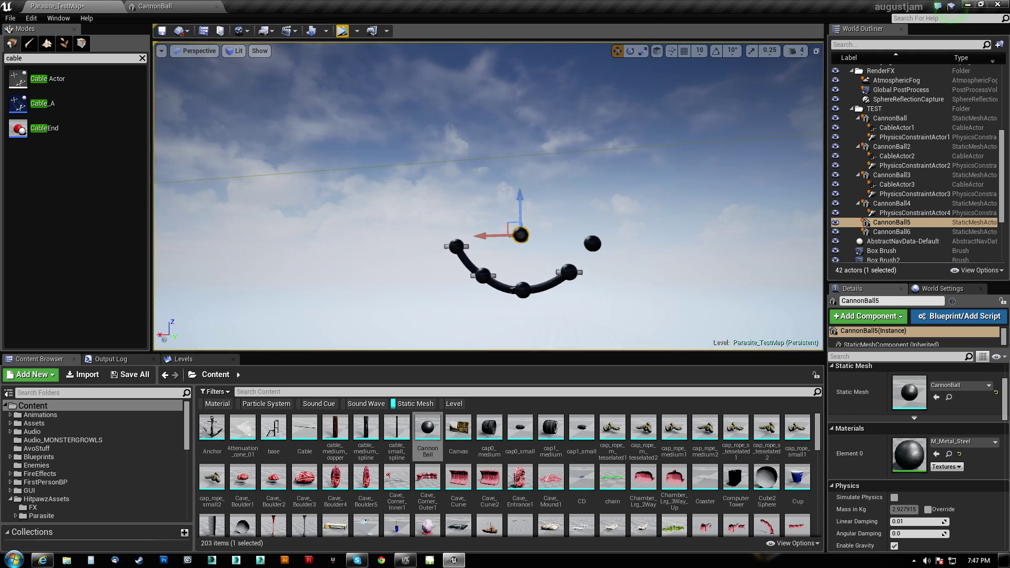
drag(516, 199, 516, 158)
right_drag(516, 158, 517, 226)
key(w)
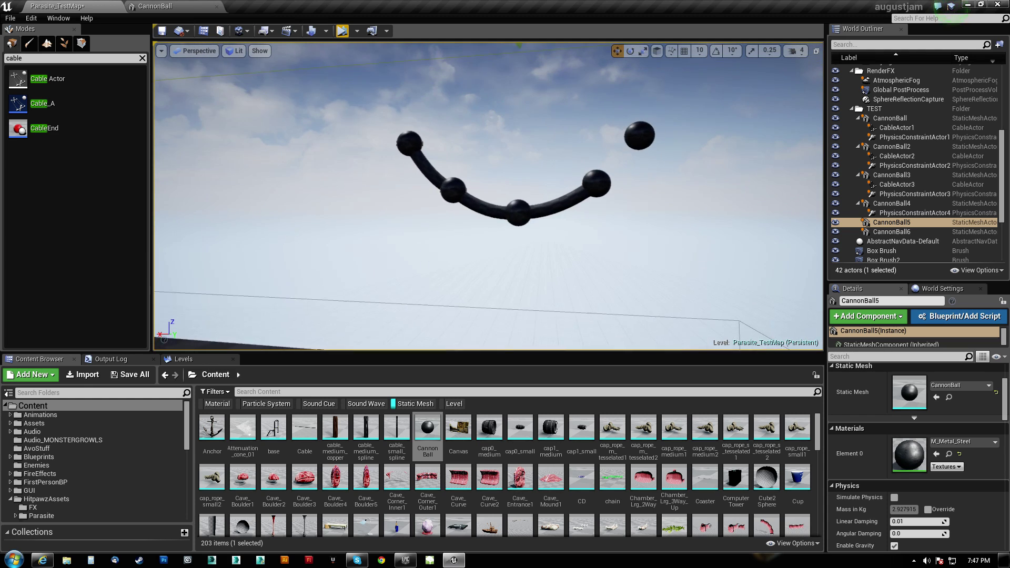
Raise CannonBall3 so that the middle of the chain bends upward between its neighbouring balls
click(518, 212)
drag(518, 187, 521, 142)
right_drag(531, 210, 501, 146)
key(s)
key(w)
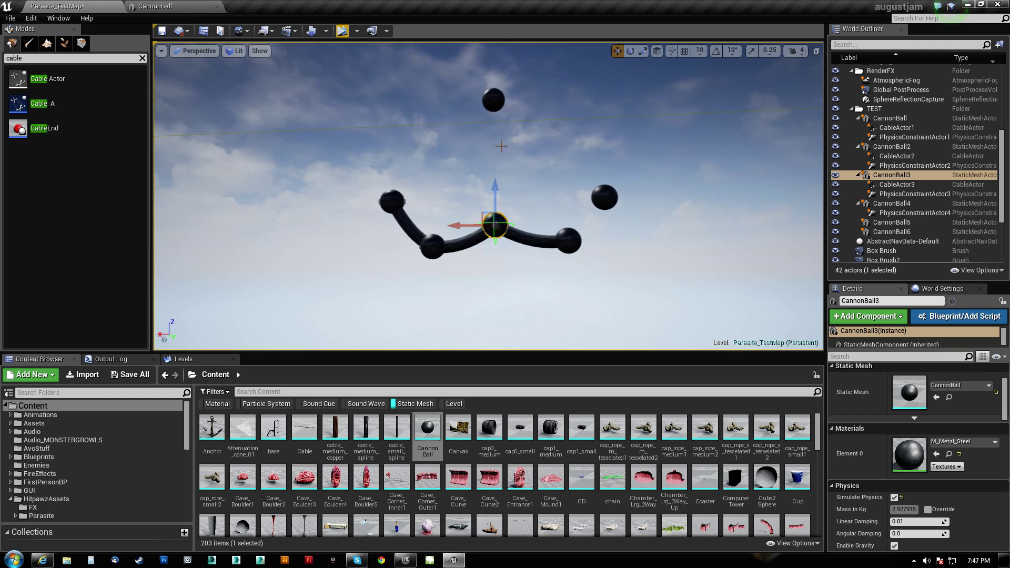
Turn on Simulate Physics for CannonBall5 and test its drop onto the chain in simulation
click(493, 100)
scroll(878, 475, down, 1)
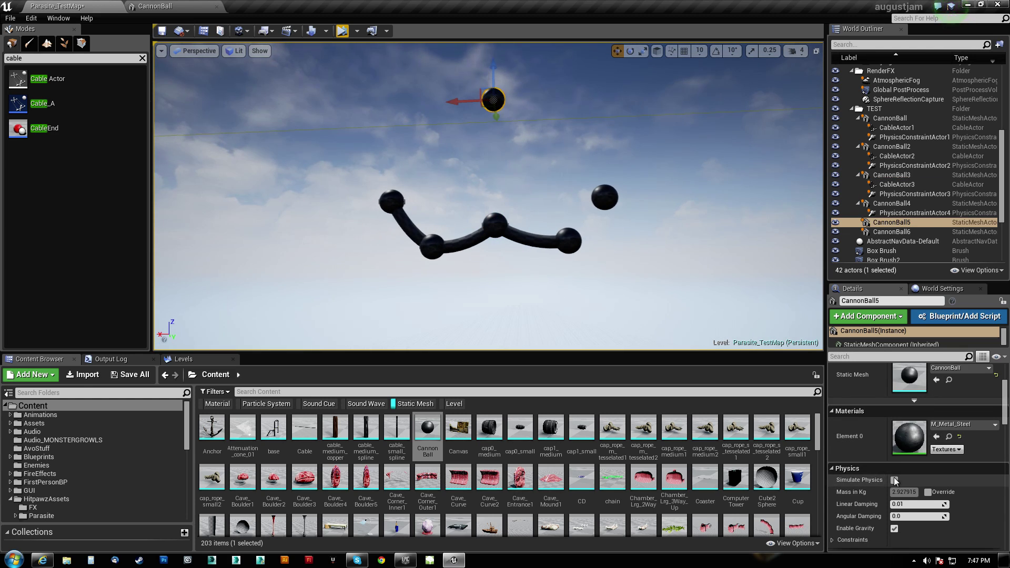
click(342, 30)
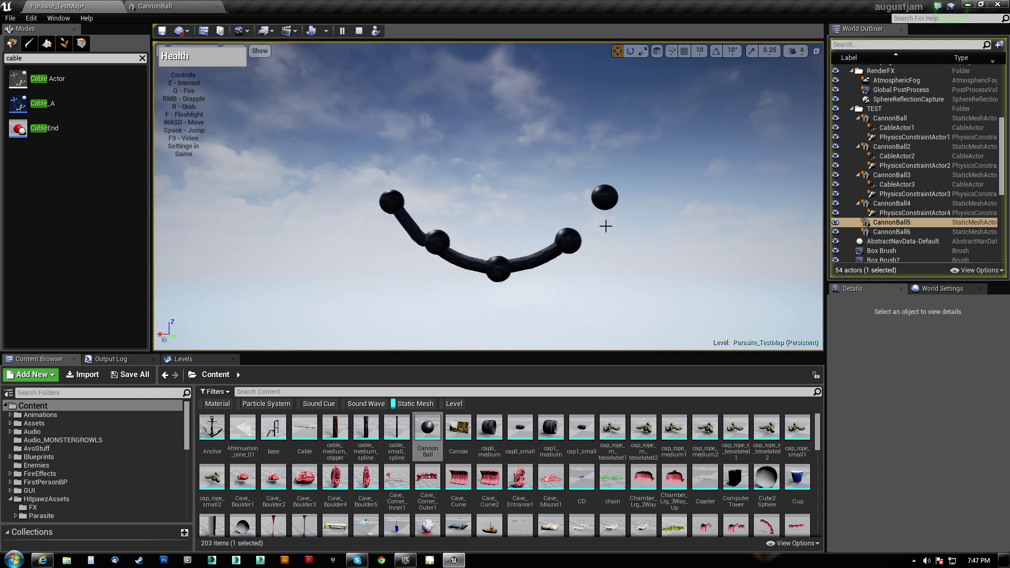
click(358, 31)
Compare the Simulate Physics settings of CannonBall6 and CannonBall4
click(608, 195)
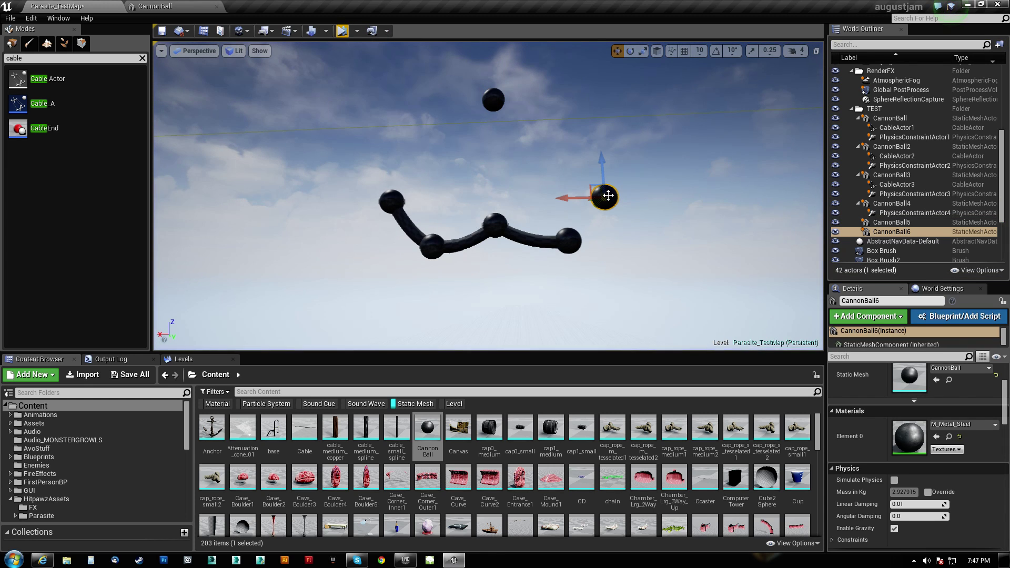
key(w)
right_drag(458, 258, 489, 268)
key(s)
key(d)
key(w)
click(485, 255)
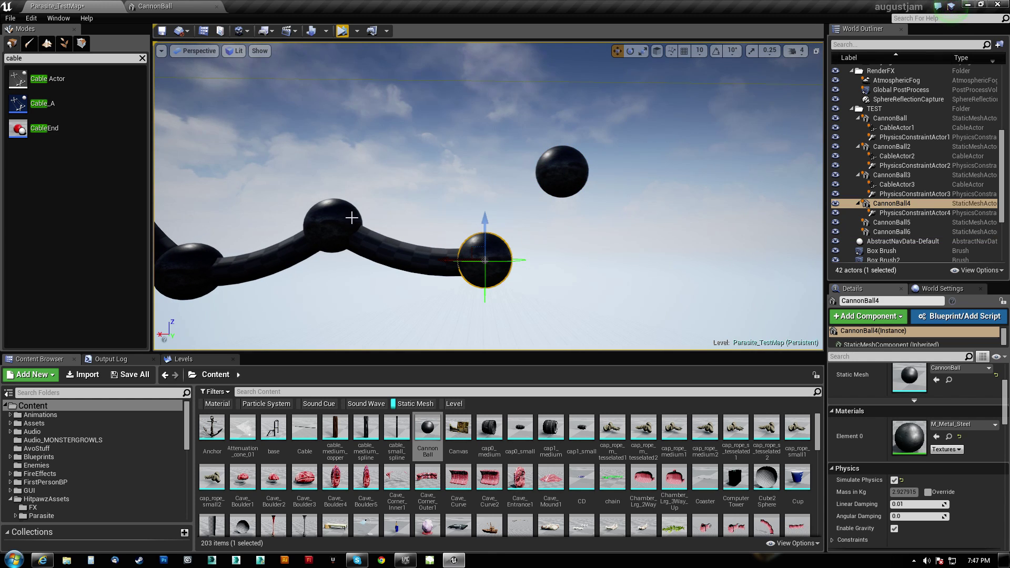
Simulate the level with the whole chain in view, watch CannonBall5 strike it, and end the simulation
key(s)
right_drag(485, 254, 497, 219)
key(w)
key(s)
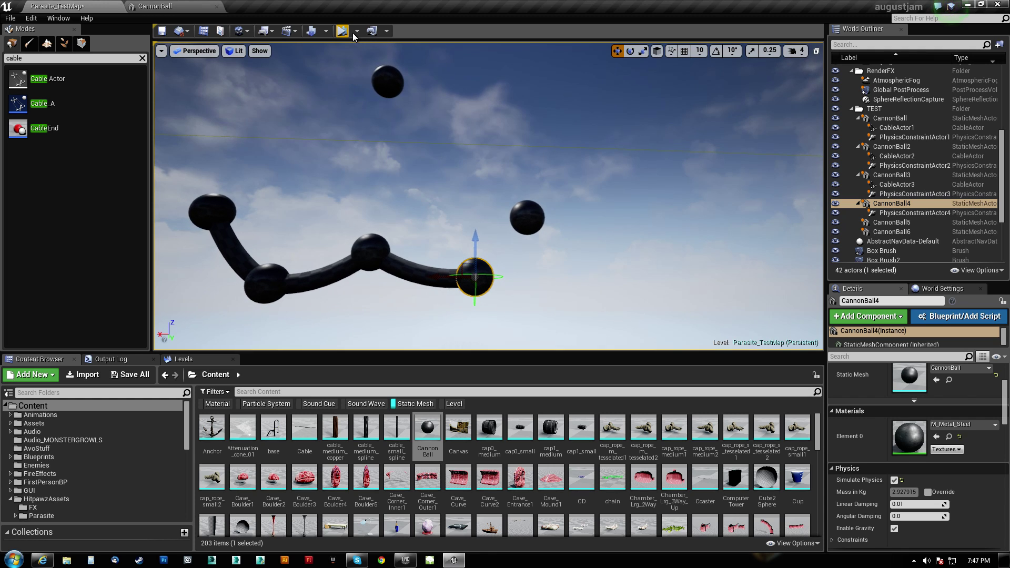
click(343, 31)
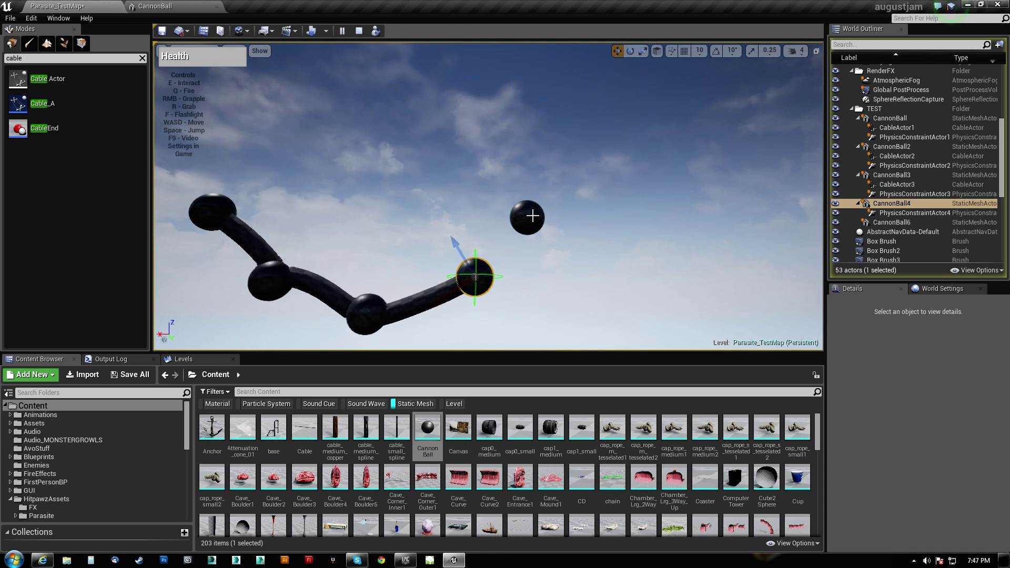
click(359, 31)
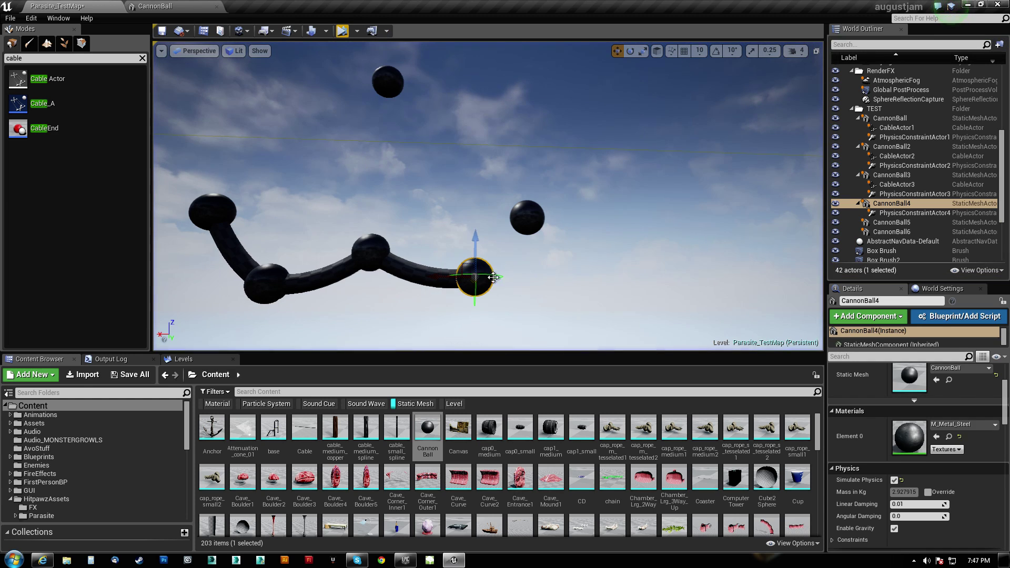
Review PhysicsConstraintActor4's links and the physics settings of CannonBall6 and the chain's first ball, CannonBall
click(901, 213)
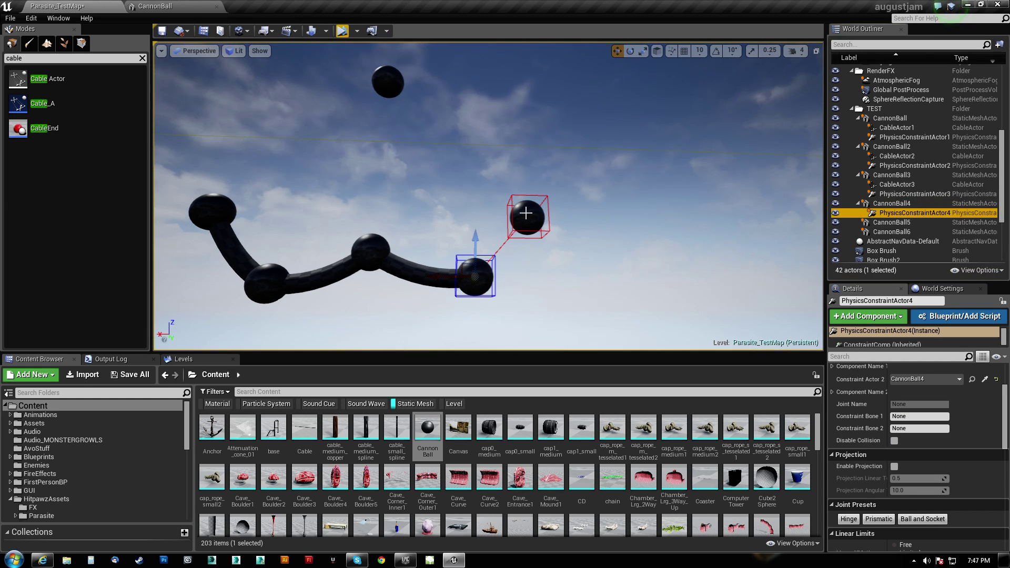
click(904, 231)
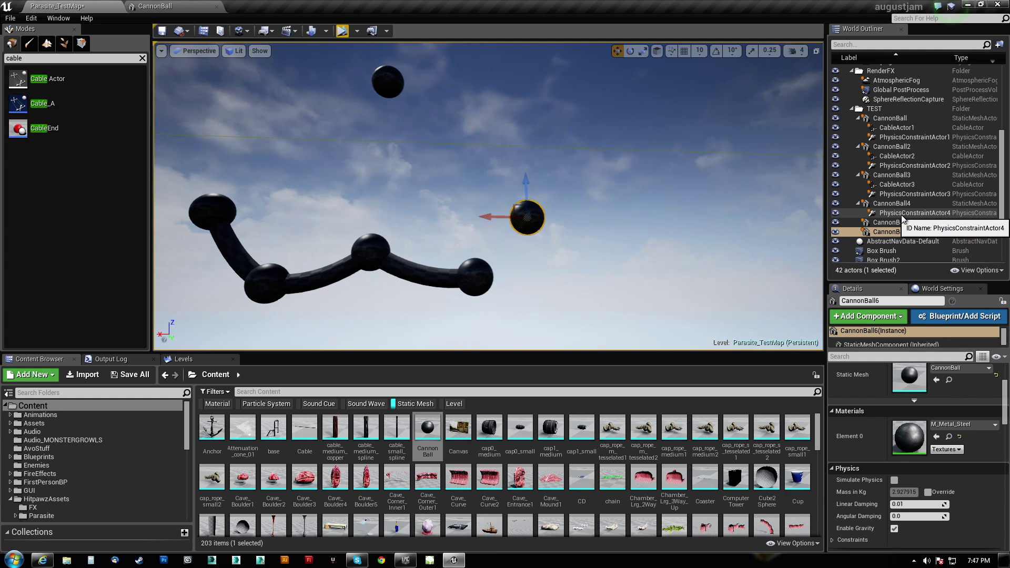
click(215, 211)
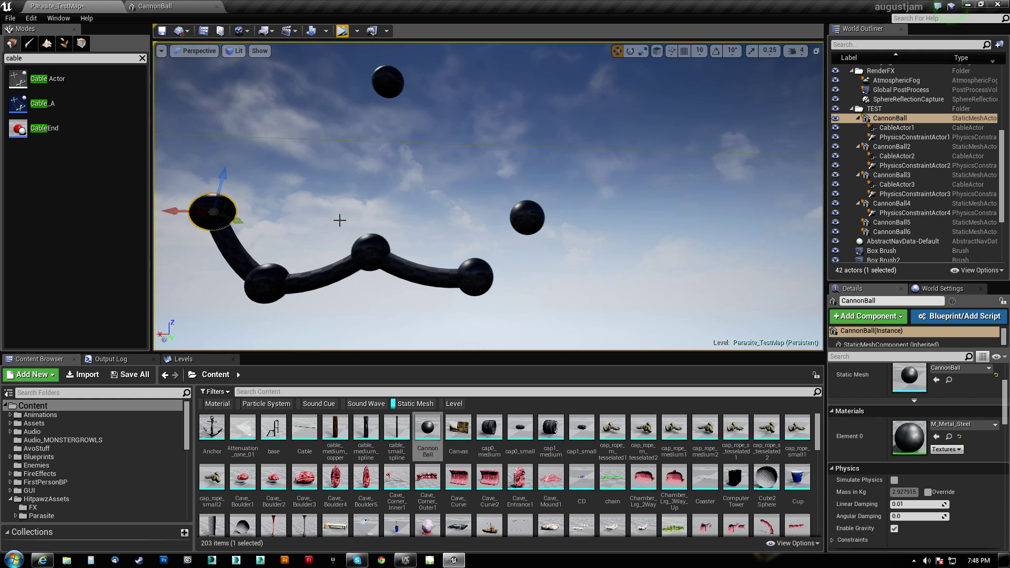
Duplicate CannonBall5 and place the copy beyond CannonBall6 at about the same height, away from the chain
click(397, 99)
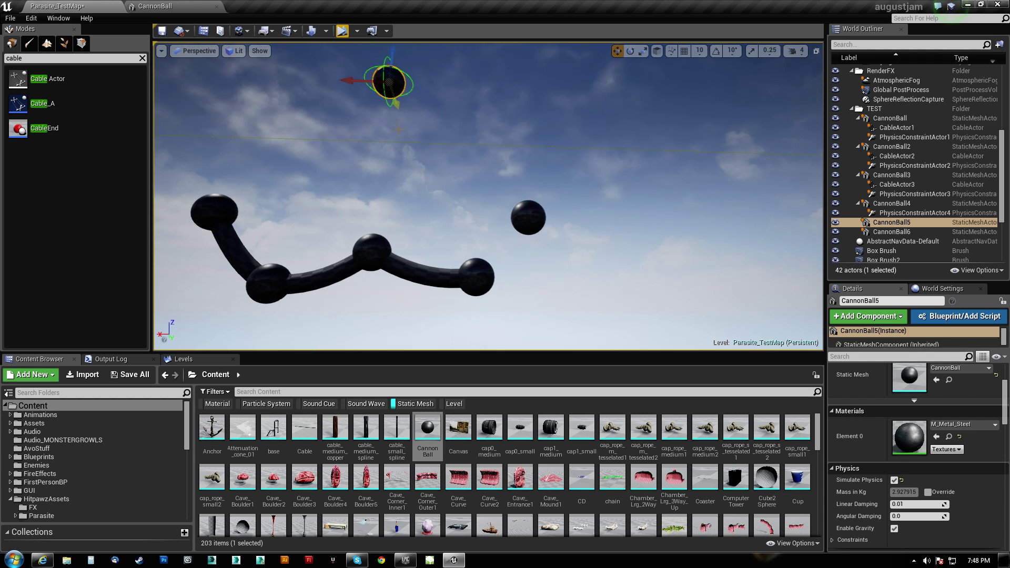
alt+drag(352, 82, 630, 108)
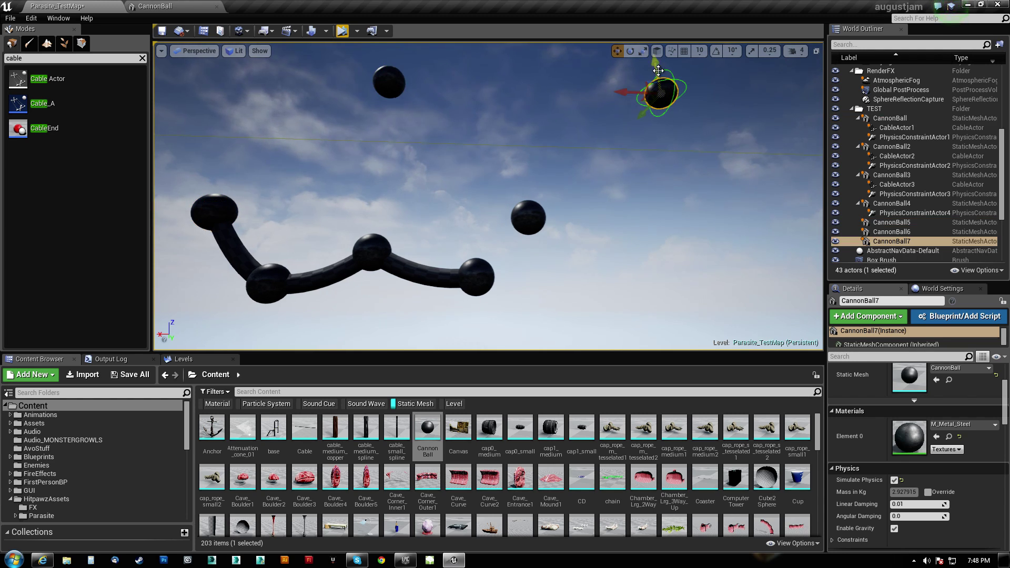
drag(658, 71, 687, 206)
right_drag(502, 191, 600, 250)
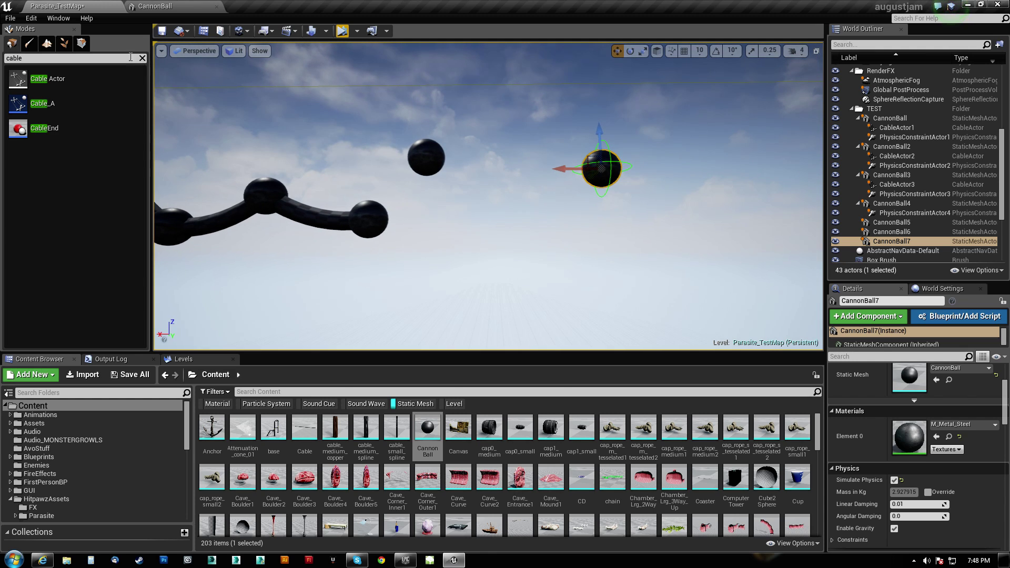
Search the placeable actors for "phy" and place a Physics Constraint Actor beyond the duplicated cannon ball
key(BackSpace)
key(BackSpace)
key(BackSpace)
key(BackSpace)
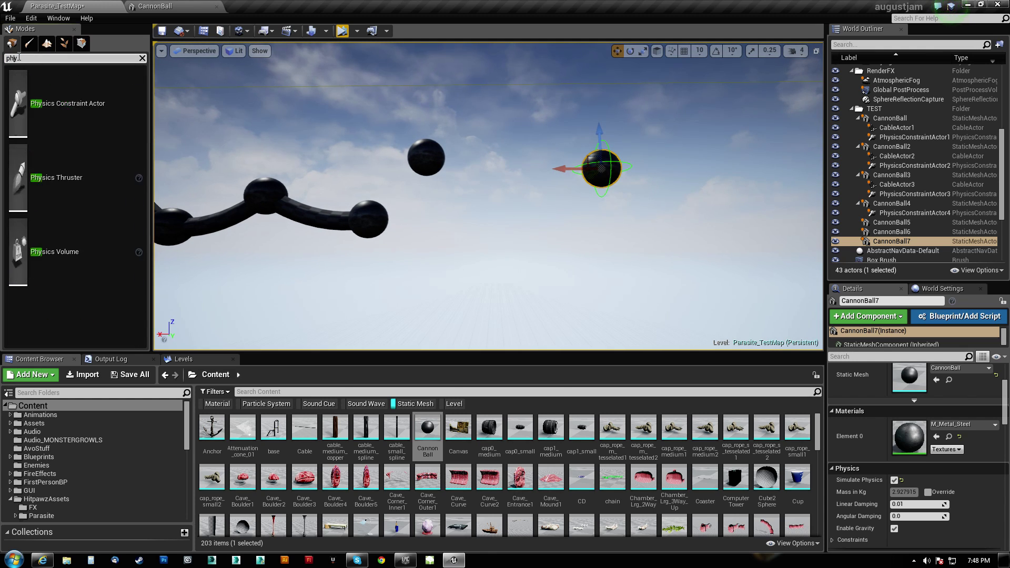
text(phy)
drag(62, 81, 691, 177)
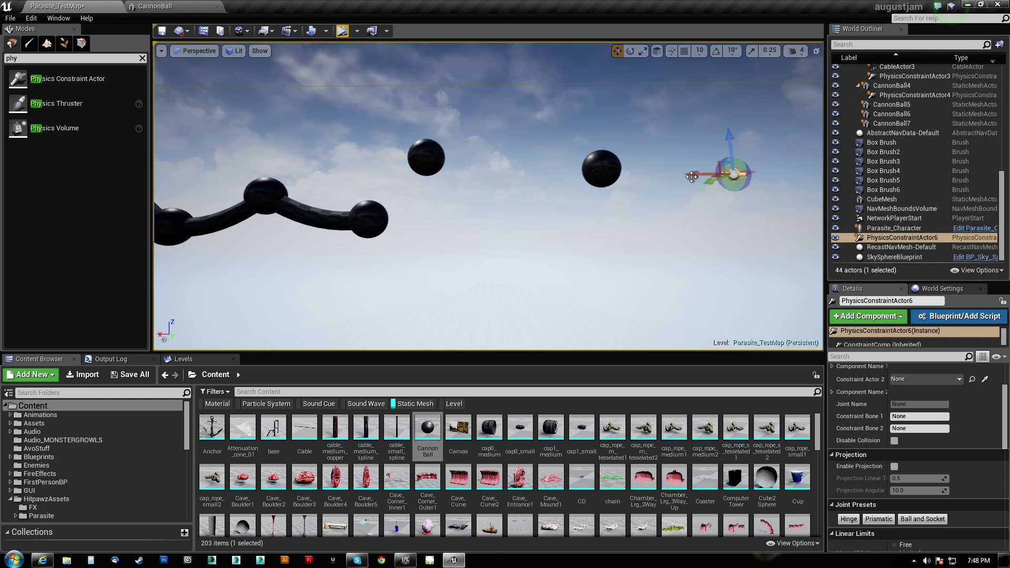
Pick CannonBall7 from the scene as both Constraint Actor 1 and Constraint Actor 2 of PhysicsConstraintActor6
click(599, 164)
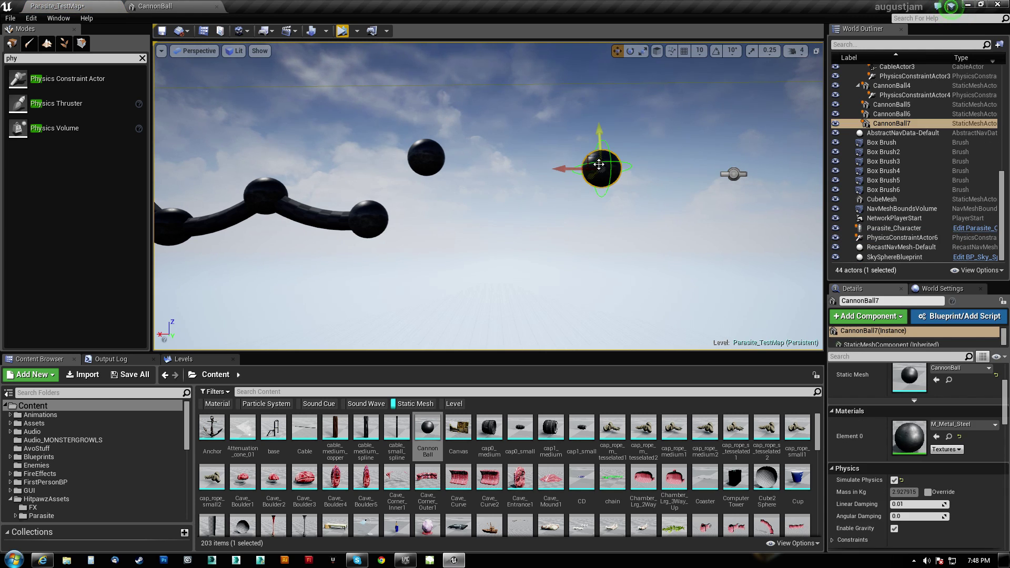
click(734, 174)
scroll(973, 402, up, 2)
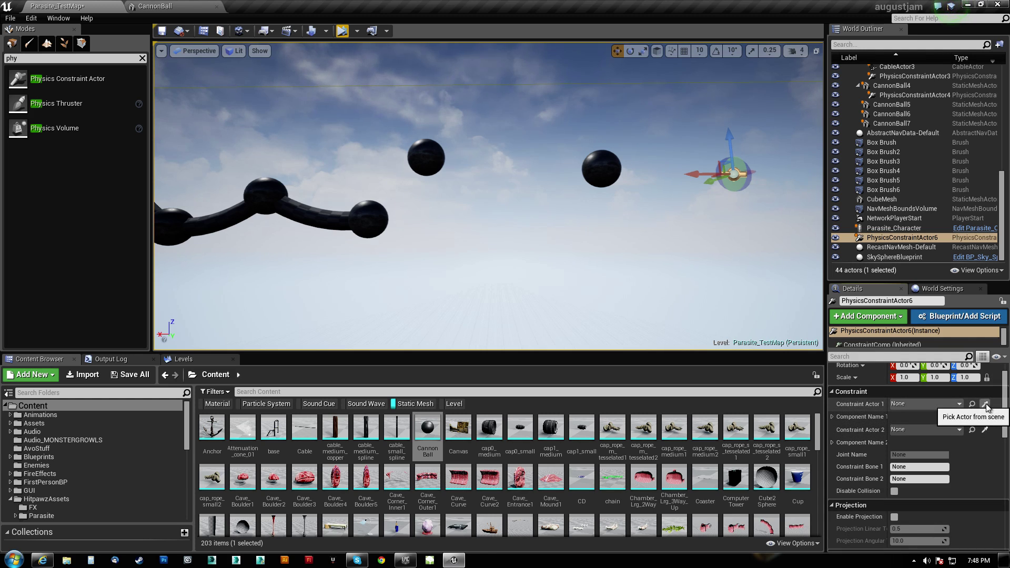
click(984, 403)
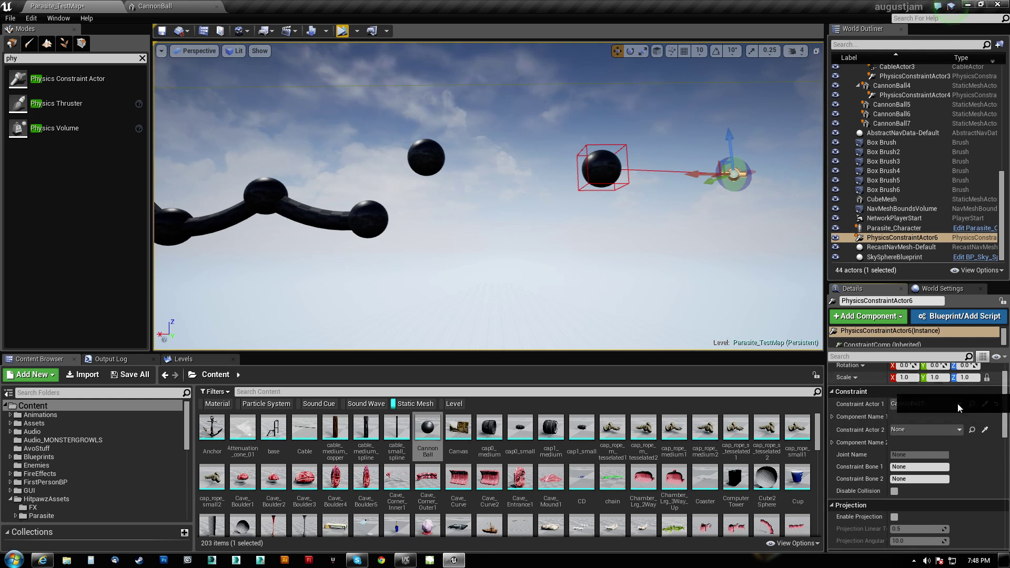
click(984, 431)
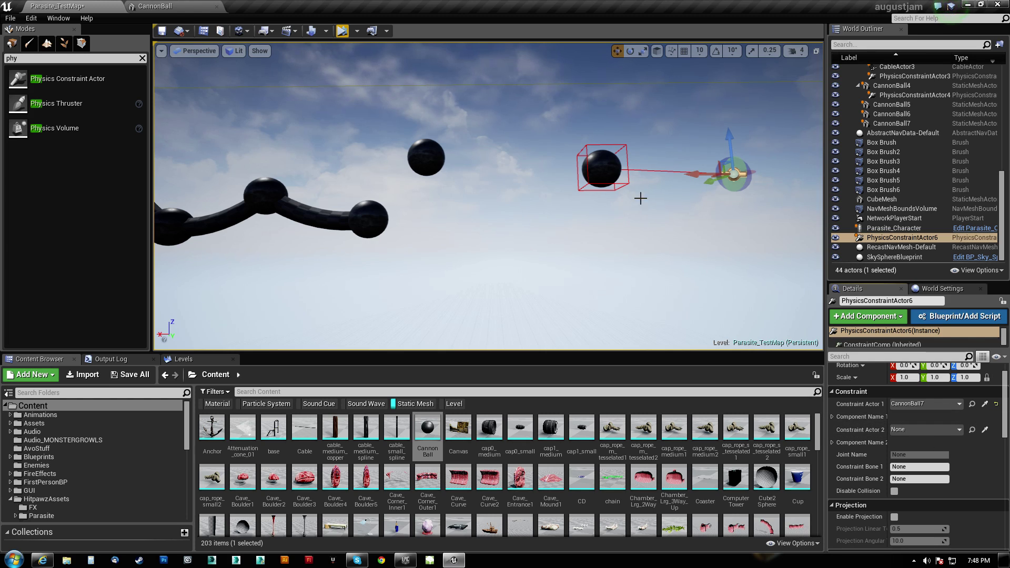
click(605, 171)
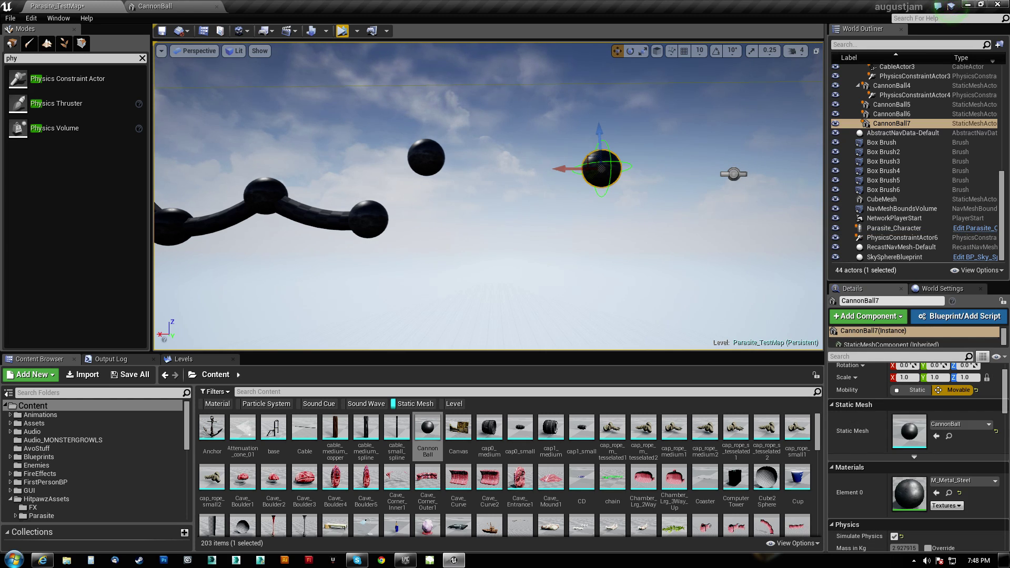
click(733, 174)
click(985, 431)
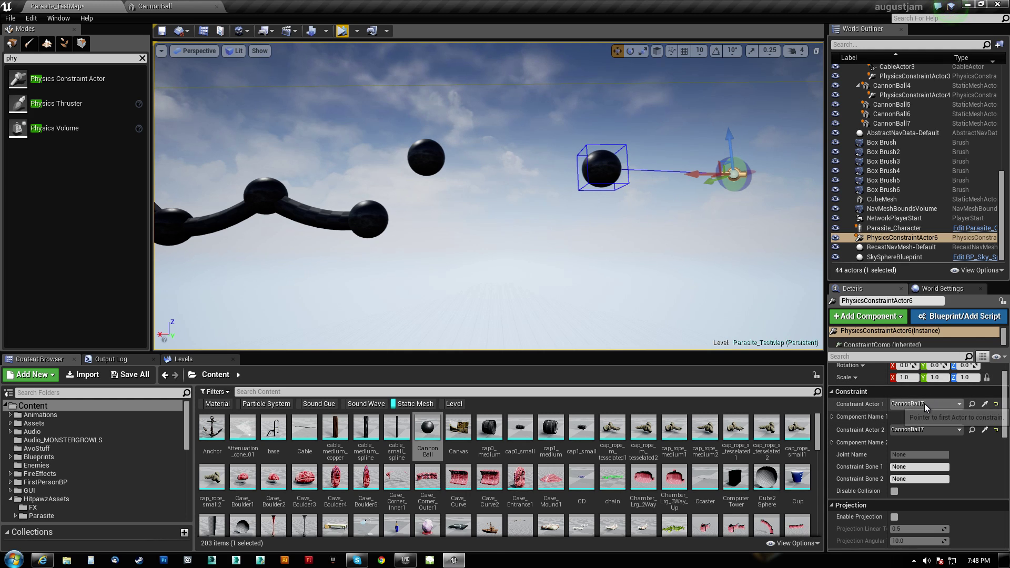
Select CannonBall7, simulate the level twice to watch how it behaves with the self-linked constraint, and stop the simulation
click(603, 169)
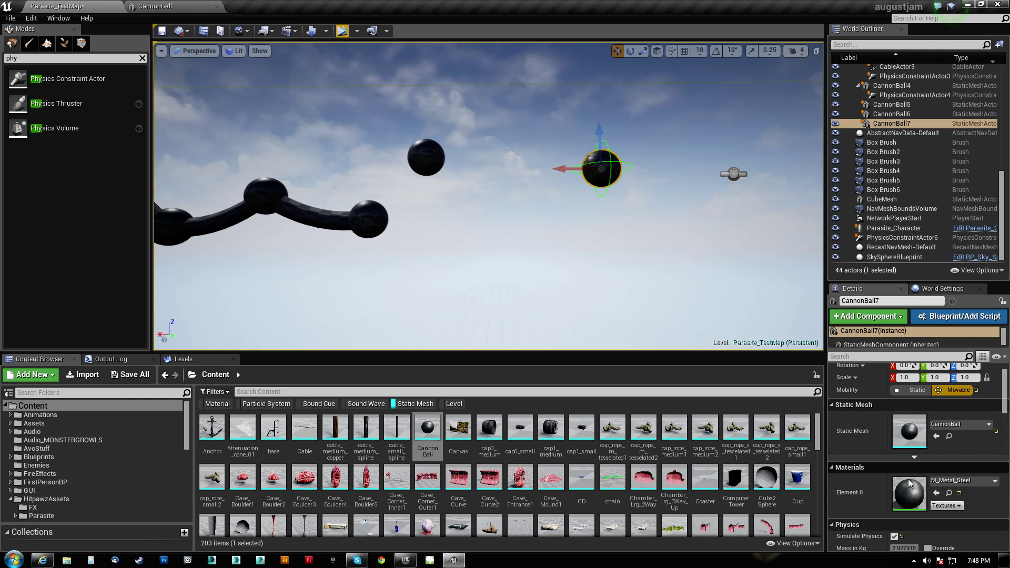
click(341, 31)
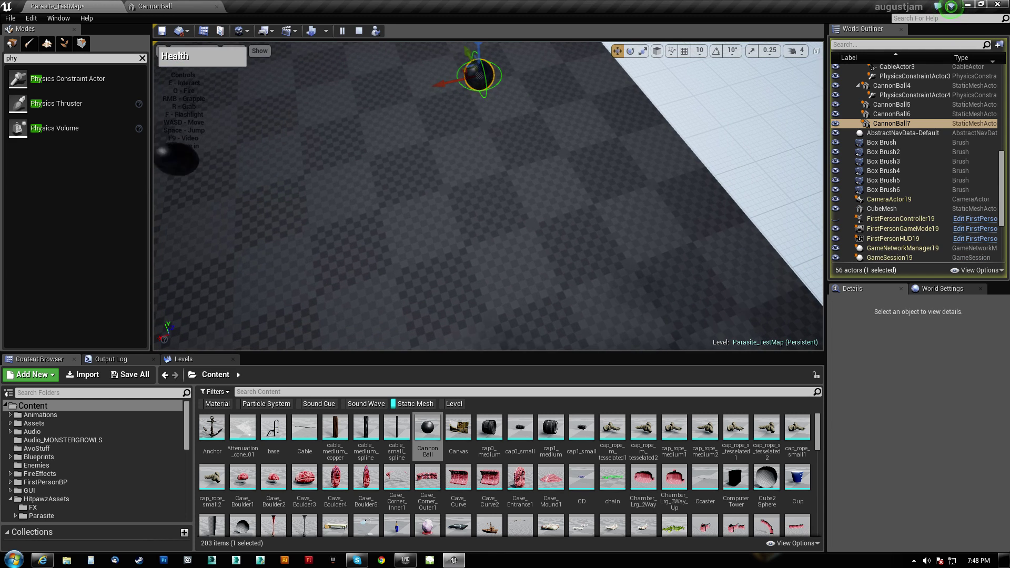
key(s)
right_drag(581, 182, 580, 110)
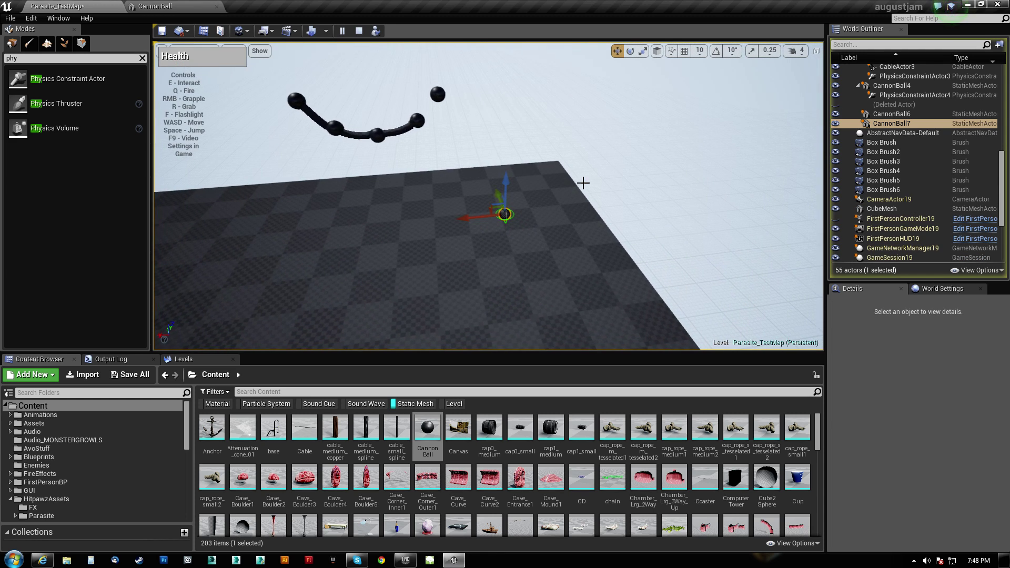
click(359, 31)
click(342, 31)
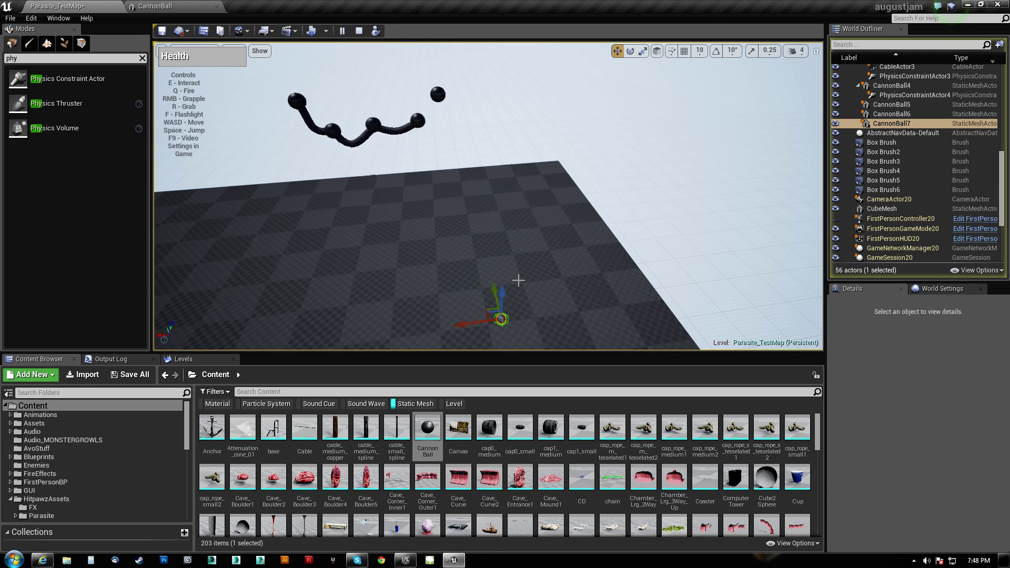
click(359, 34)
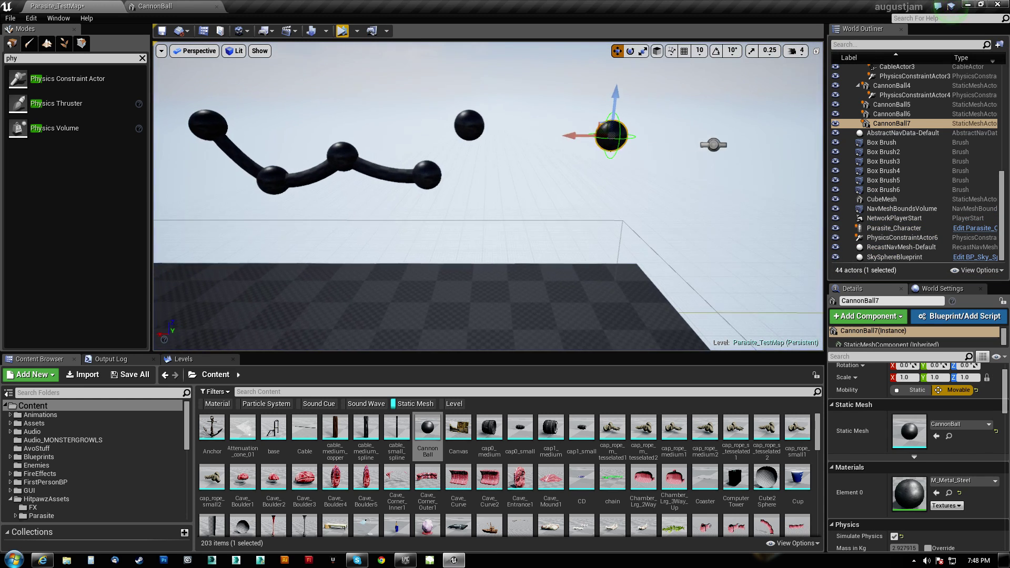
Clear Constraint Actor 1 and Constraint Actor 2 of PhysicsConstraintActor4, which is parented to the chain's end ball CannonBall4
click(516, 129)
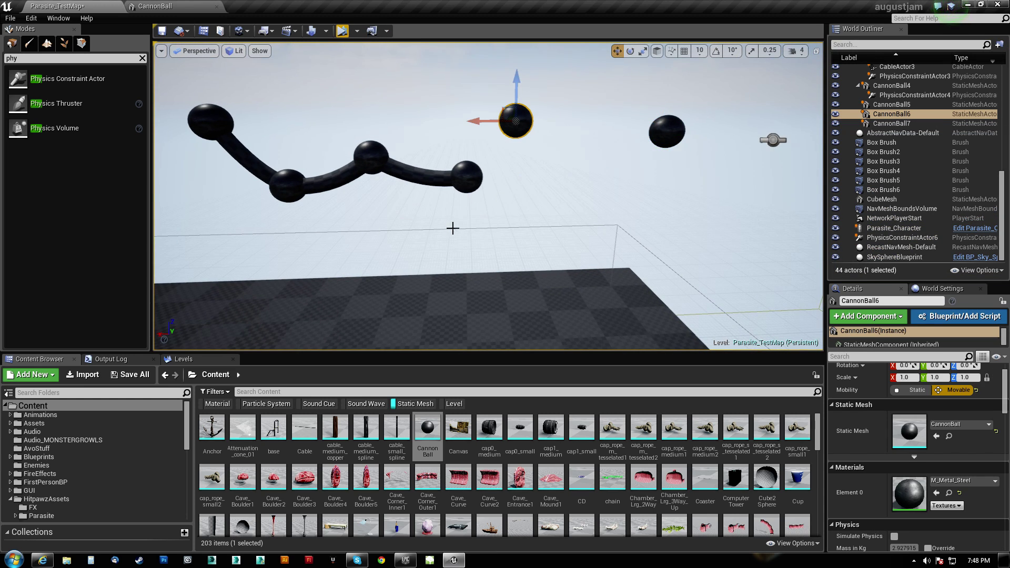
right_drag(452, 228, 452, 203)
key(w)
scroll(883, 156, up, 2)
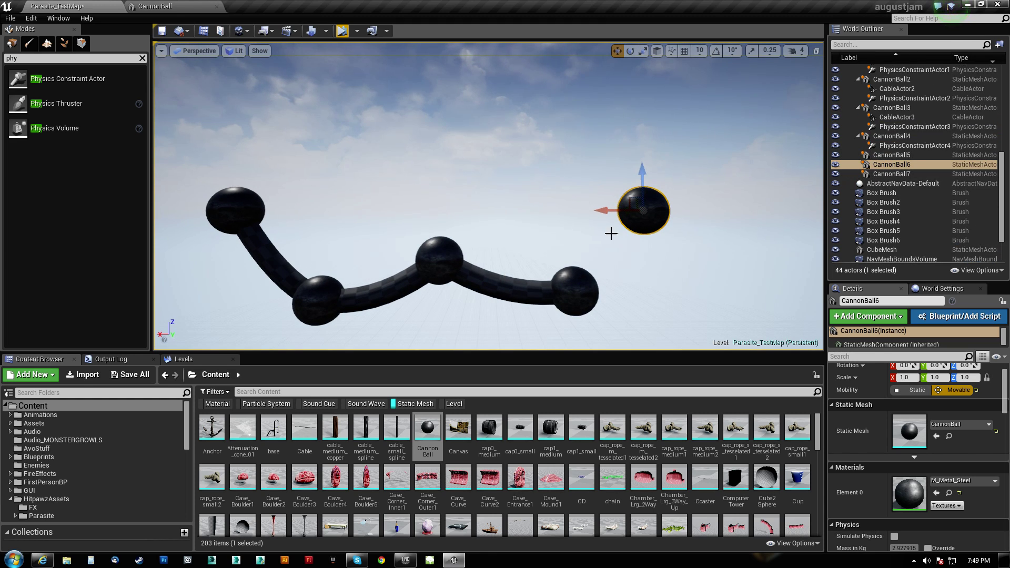
key(s)
right_drag(611, 233, 650, 248)
key(w)
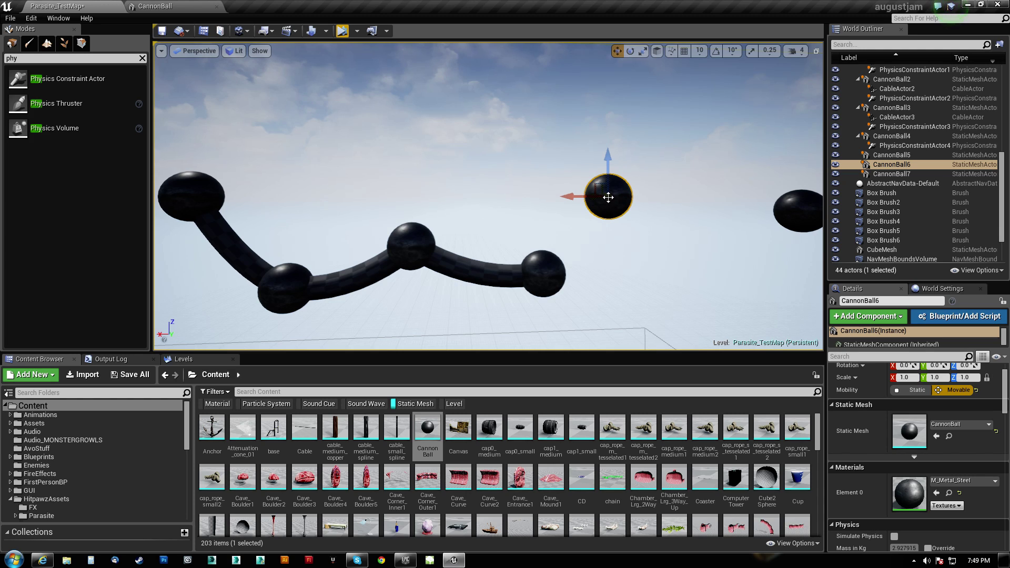
click(543, 272)
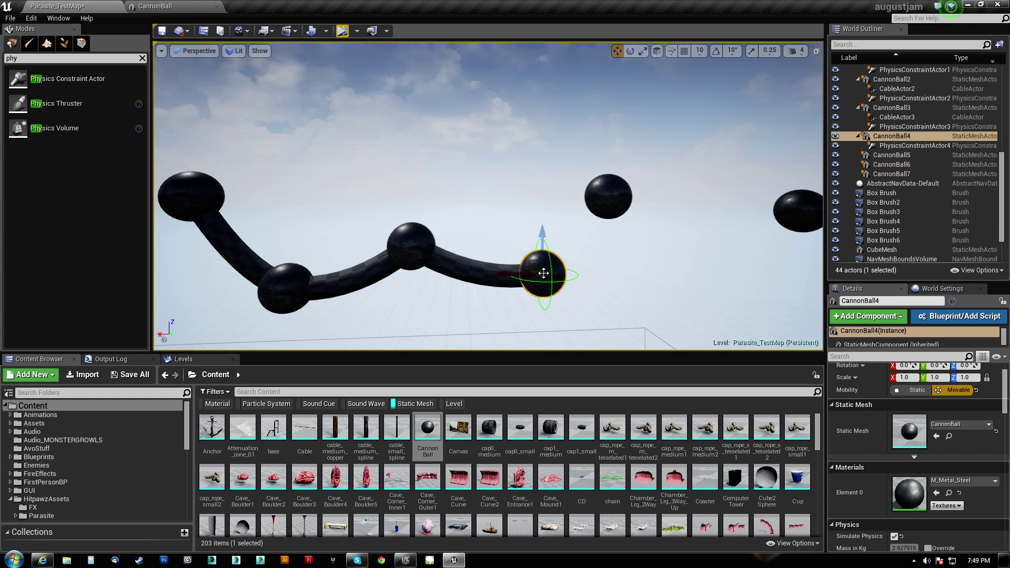
click(900, 127)
click(905, 143)
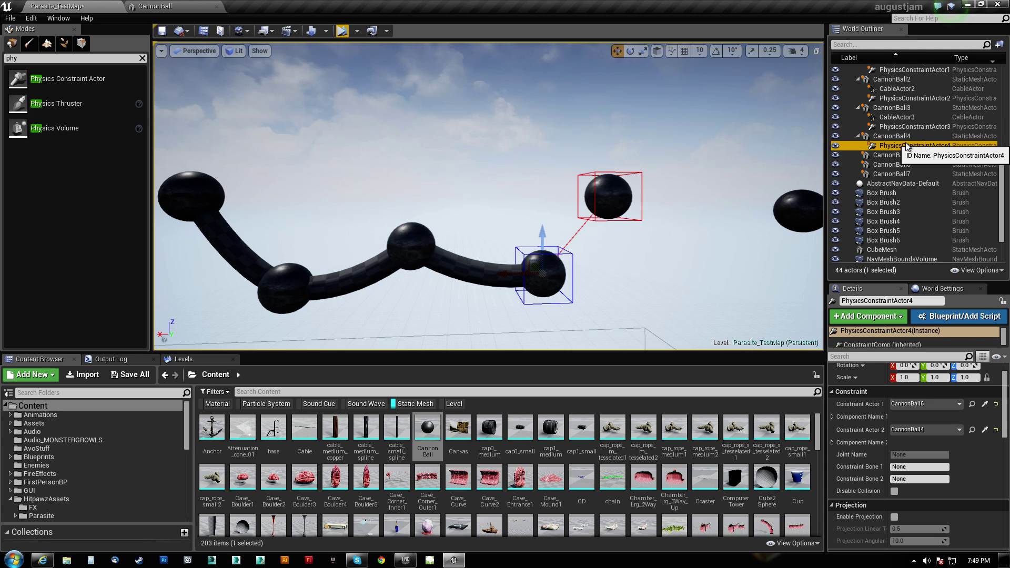
click(953, 403)
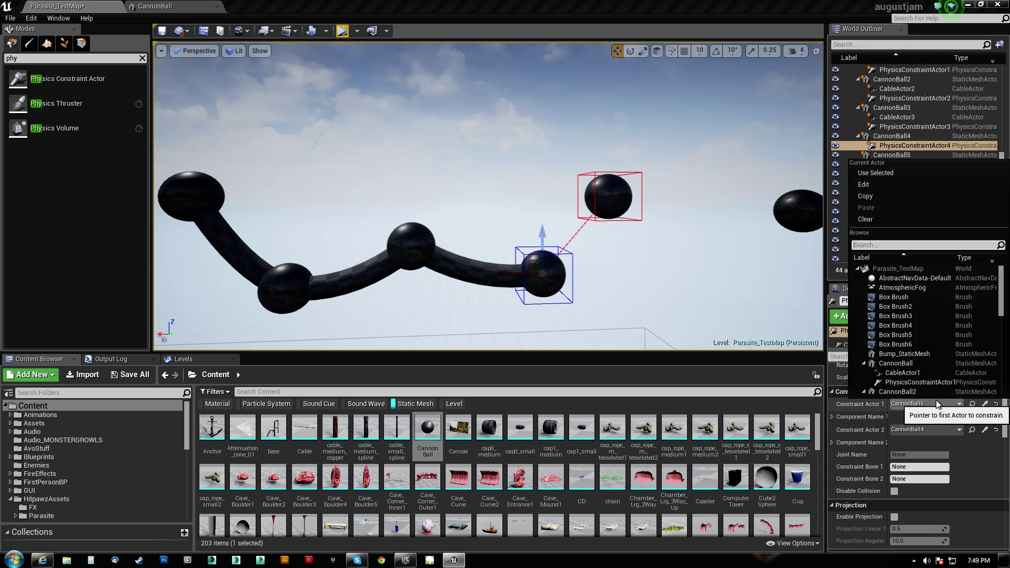
click(873, 220)
click(937, 430)
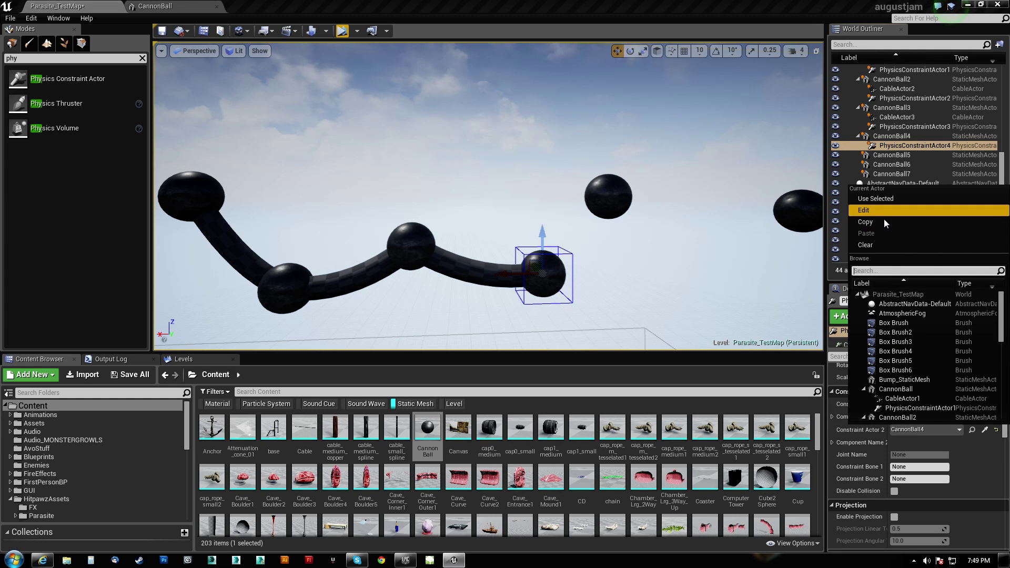
click(871, 244)
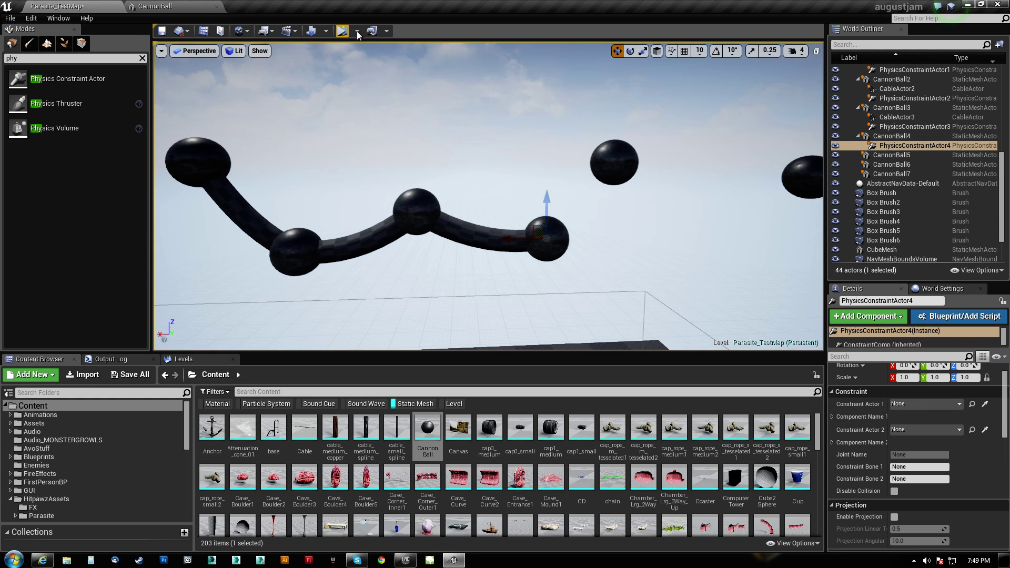
Simulate the level to watch the chain with PhysicsConstraintActor4 unlinked, and stop the simulation
click(342, 31)
right_drag(539, 209, 539, 257)
key(s)
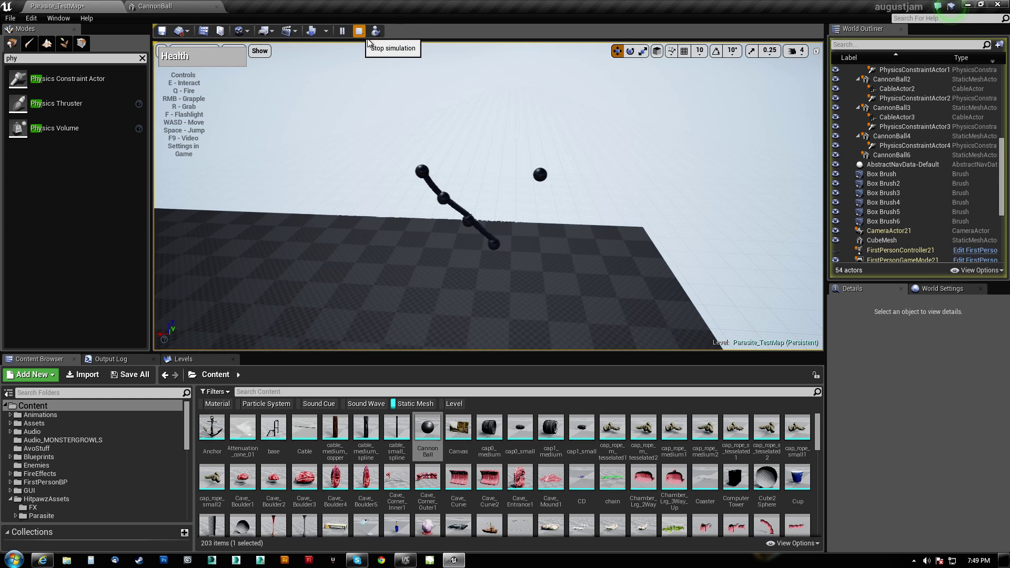
click(358, 31)
Delete PhysicsConstraintActor6 together with the duplicated ball CannonBall7 beyond CannonBall6
key(f)
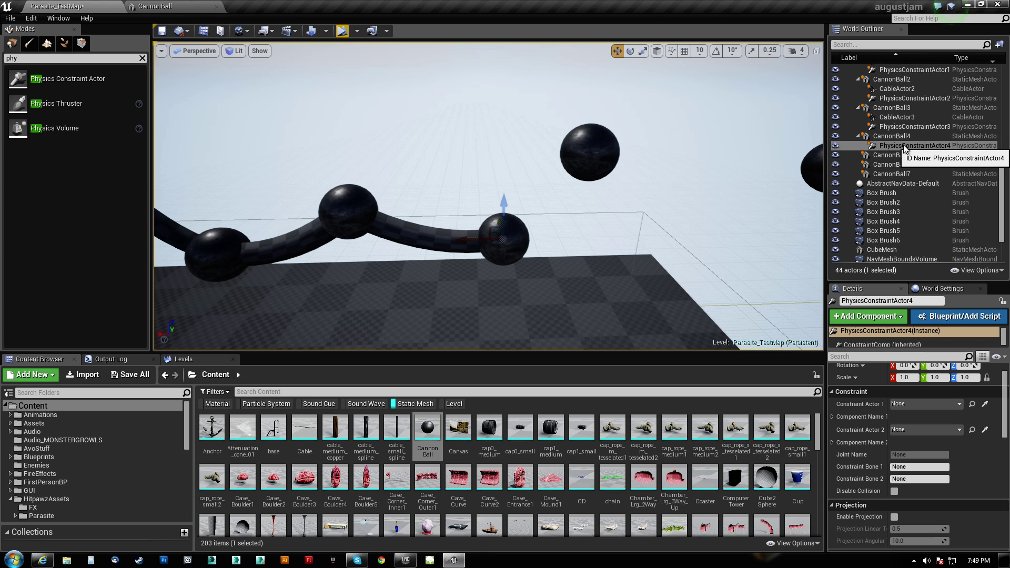
key(s)
right_drag(721, 198, 763, 174)
click(664, 198)
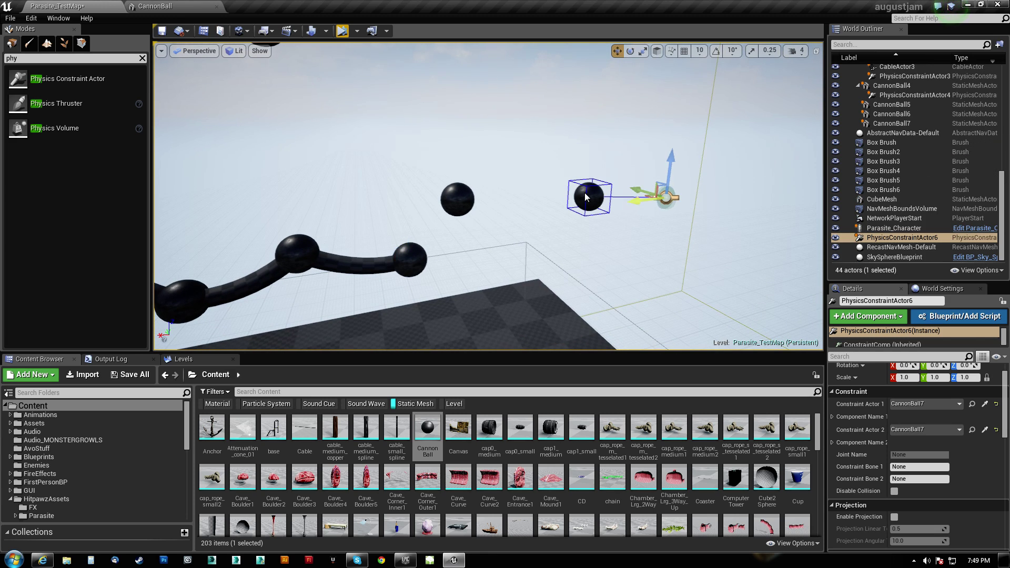
ctrl+click(585, 193)
key(Delete)
Duplicate PhysicsConstraintActor4 from the chain's end ball and place the copy just beside CannonBall6
scroll(584, 193, up, 6)
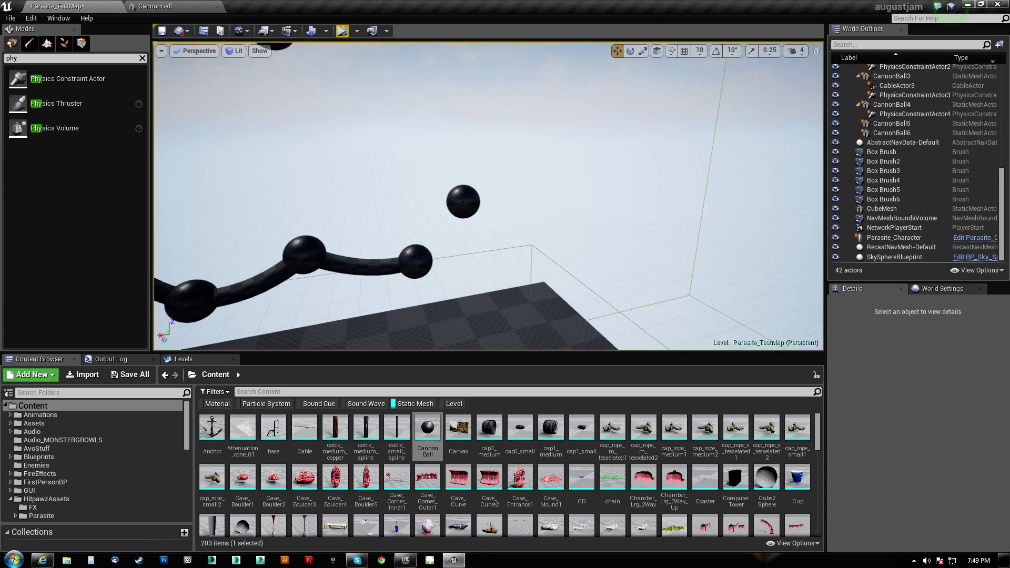
key(w)
right_drag(584, 192, 593, 176)
key(s)
scroll(488, 195, up, 2)
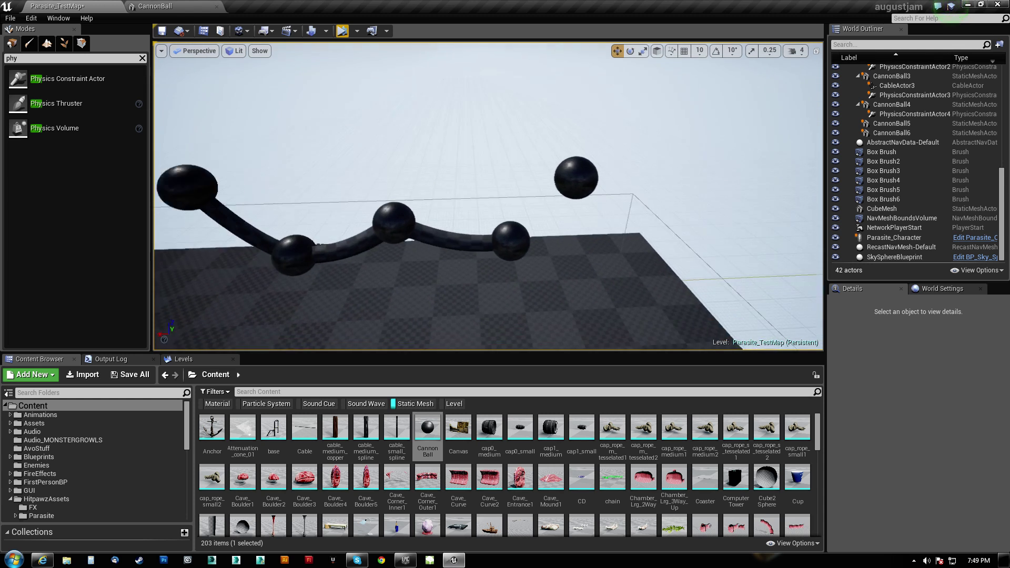
mouse_move(488, 196)
right_down()
mouse_move(562, 195)
mouse_move(486, 226)
mouse_move(529, 273)
mouse_move(484, 201)
right_up()
key(w)
key(s)
key(s)
click(504, 203)
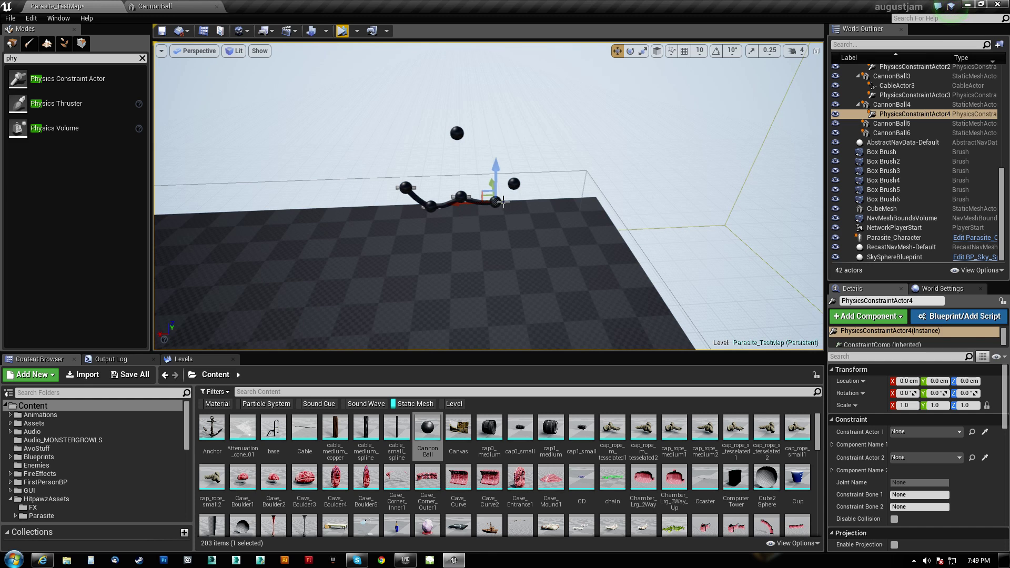
scroll(505, 210, up, 5)
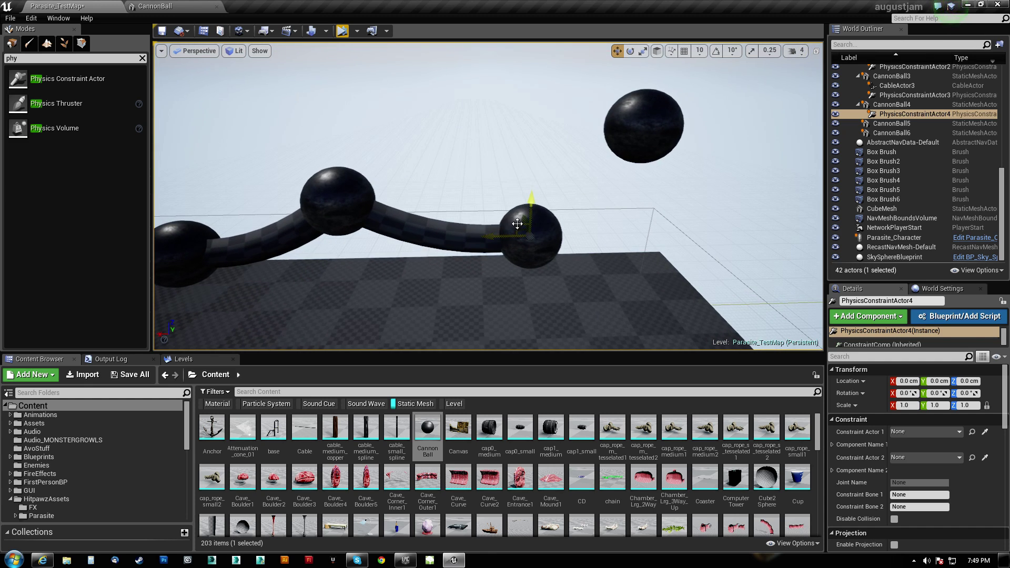
alt+drag(517, 224, 562, 104)
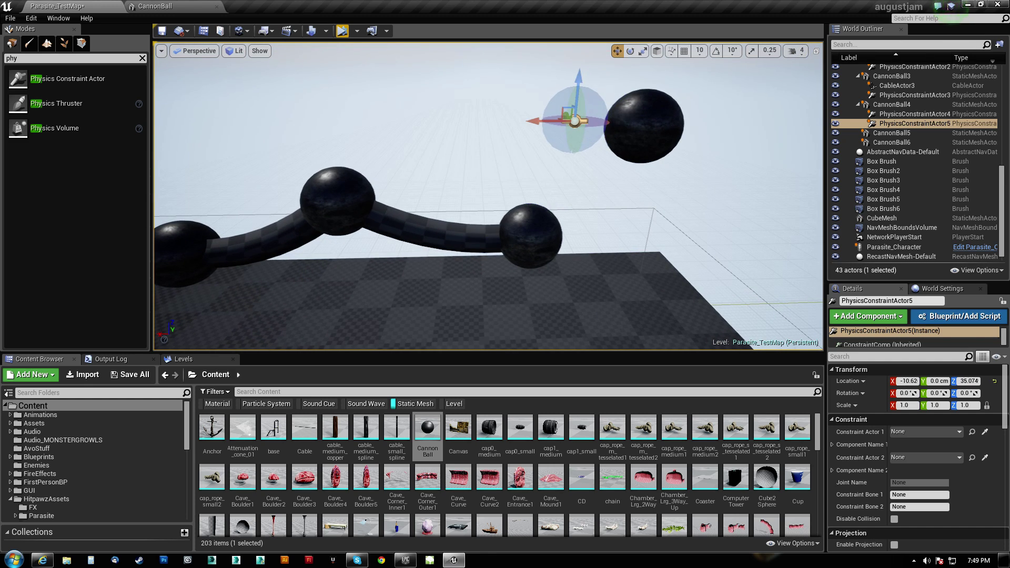
Parent PhysicsConstraintActor5 to CannonBall6 and reset its relative location to 0 on all axes
click(631, 134)
click(580, 124)
drag(929, 122, 894, 144)
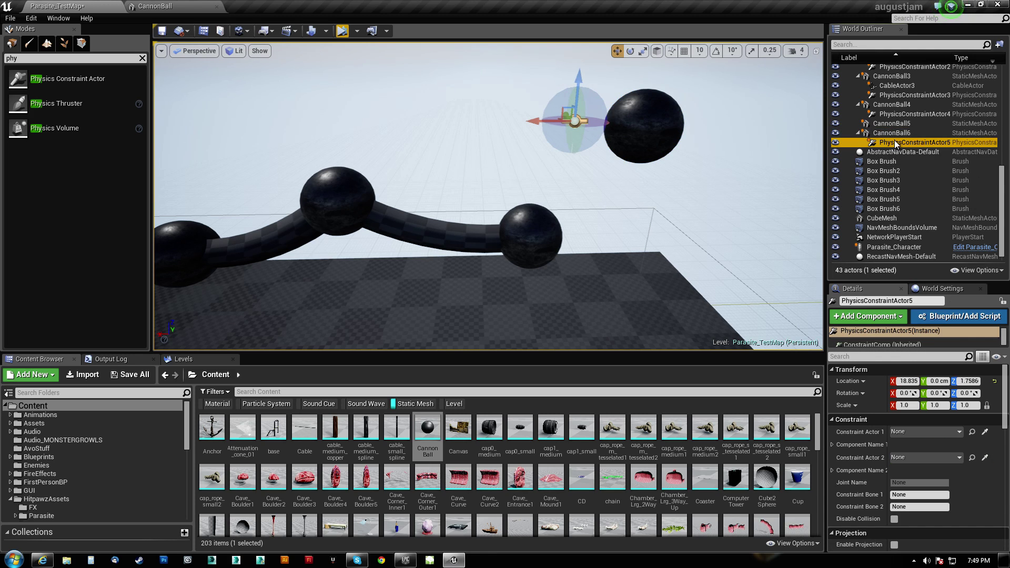
click(995, 382)
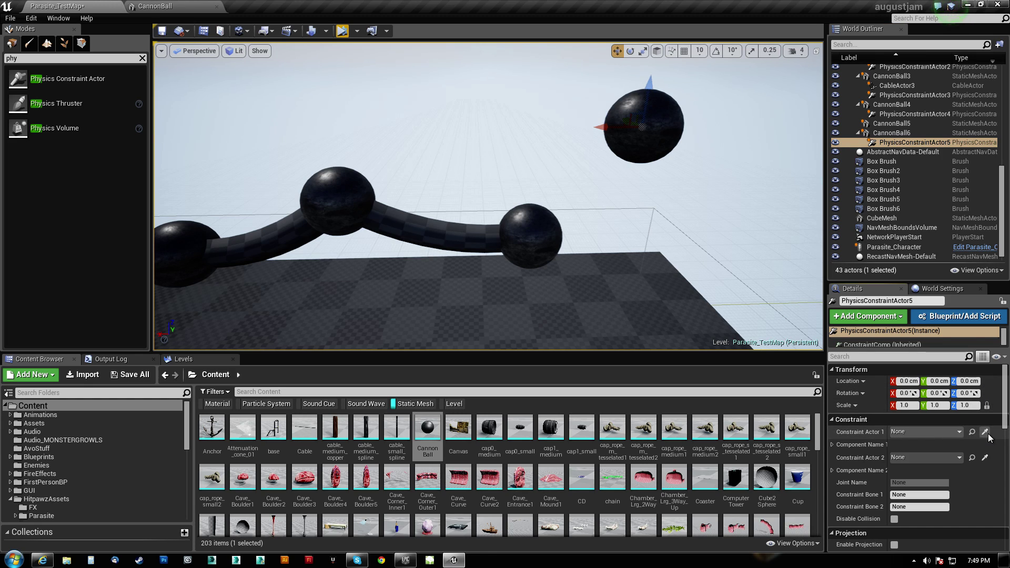
Link PhysicsConstraintActor5 to CannonBall6 as Constraint Actor 1 and CannonBall4 as Constraint Actor 2
click(673, 120)
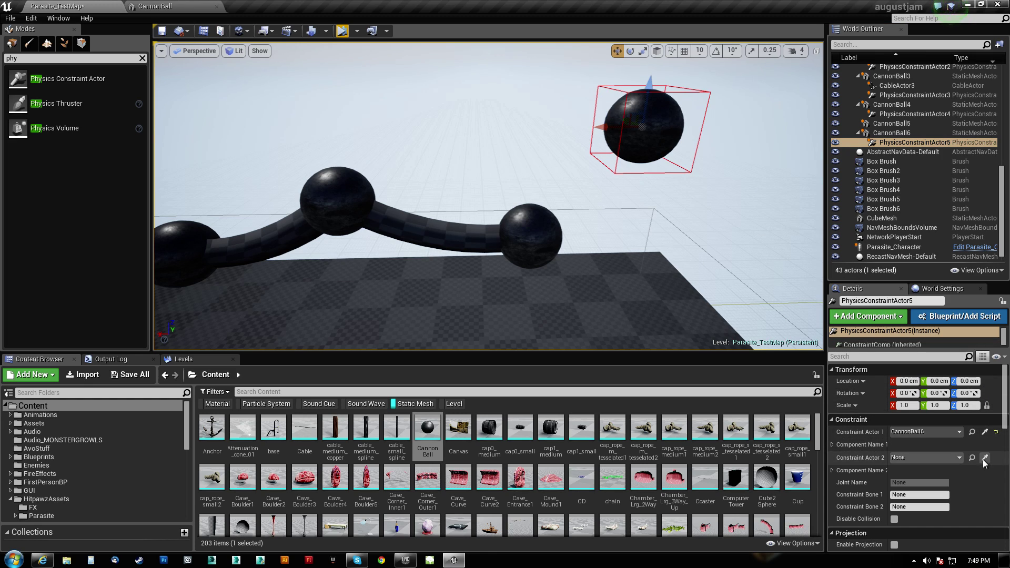
scroll(618, 281, down, 5)
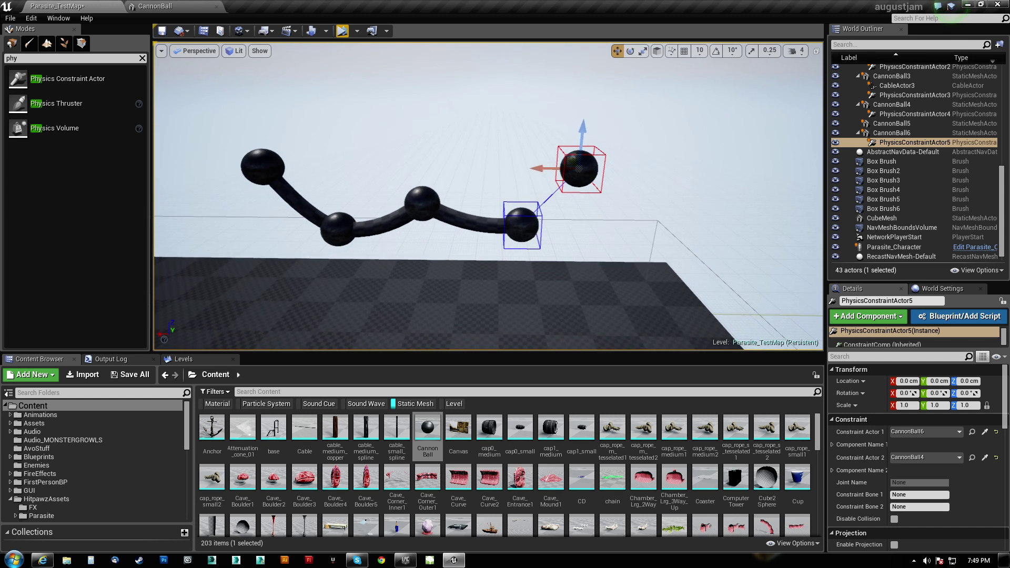
Simulate the level, select CannonBall2 in the running chain, and observe how the chain moves with the new constraint
key(alt+p)
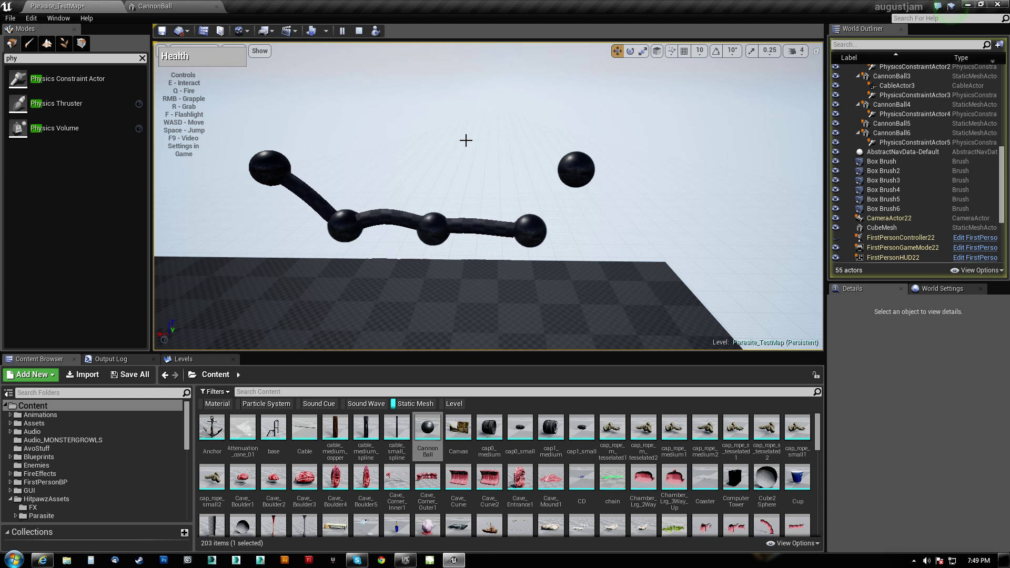
click(466, 140)
key(w)
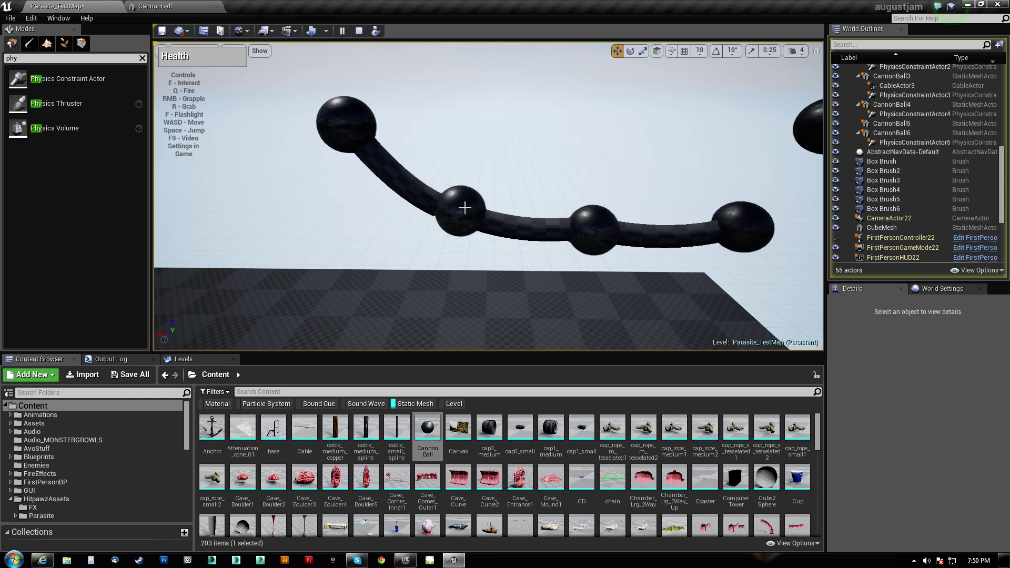
click(464, 208)
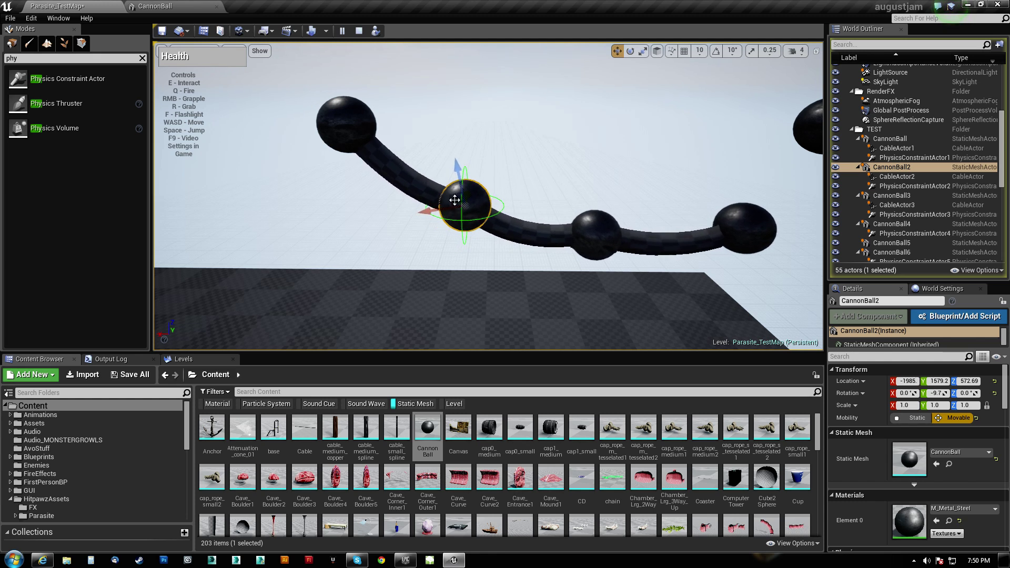
right_drag(397, 168, 602, 220)
key(s)
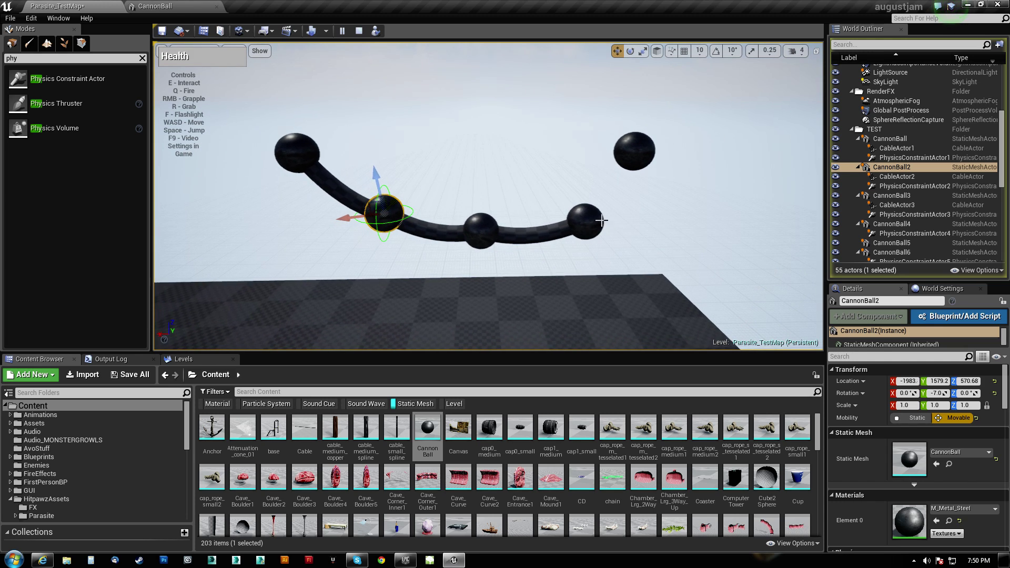
Select CannonBall4 in the running chain, restart the simulation, and examine the constrained chain from both sides
click(589, 216)
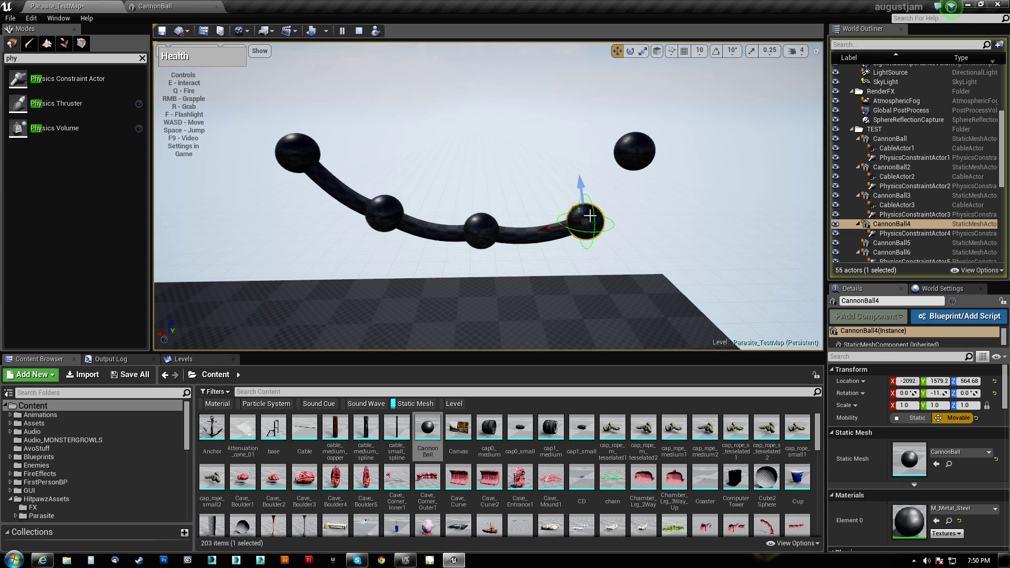
click(359, 31)
click(340, 33)
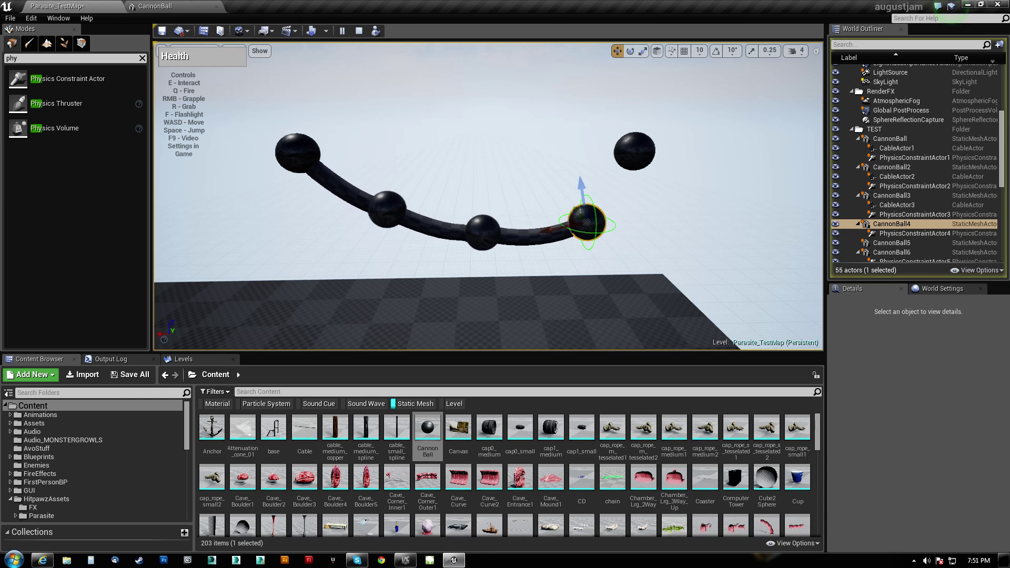
right_drag(488, 195, 253, 189)
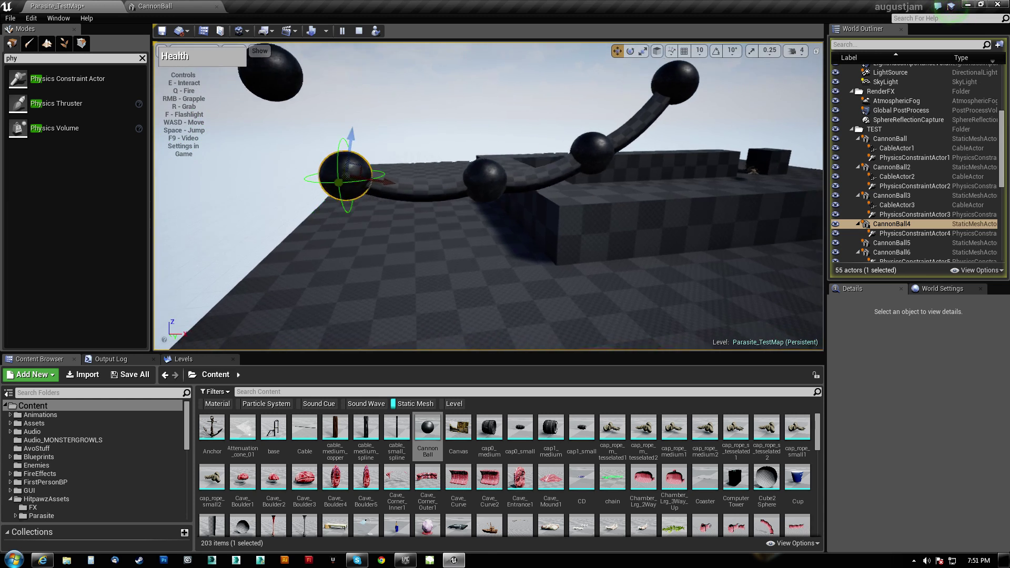
right_drag(678, 294, 562, 276)
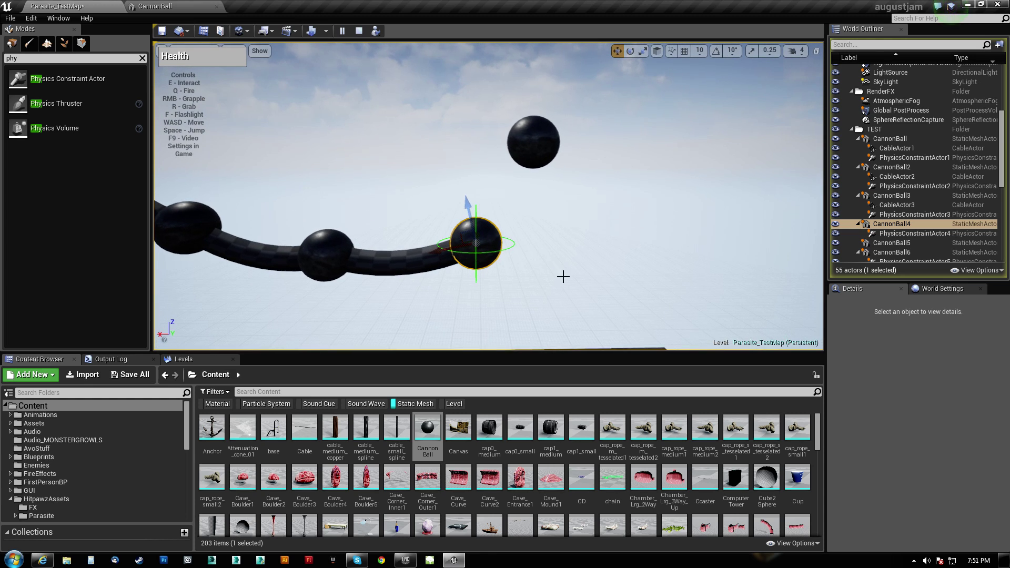
Try deleting PhysicsConstraintActor5 from CannonBall6 during the running simulation, and stop the simulation
scroll(923, 242, down, 2)
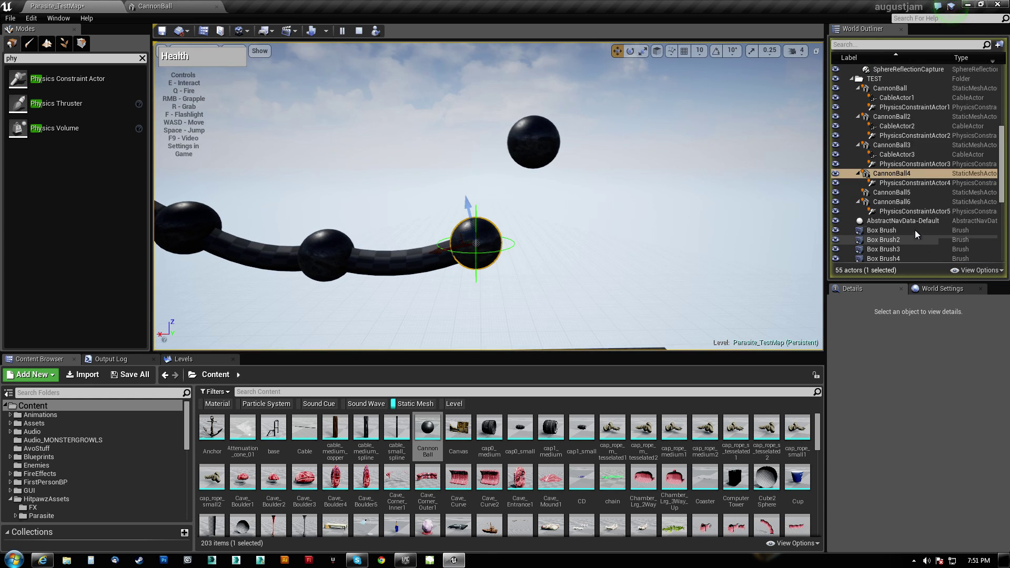
click(914, 212)
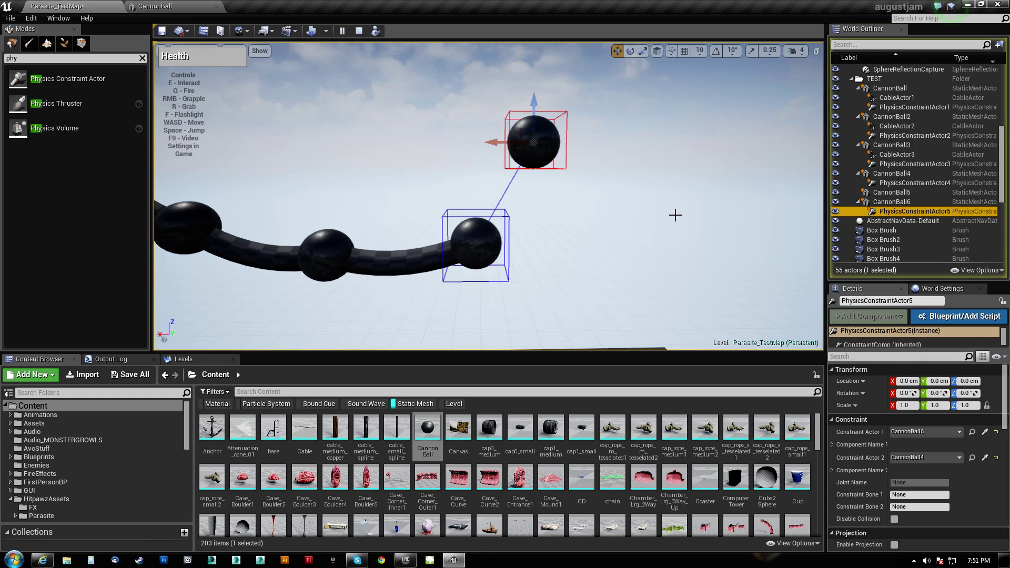
key(Delete)
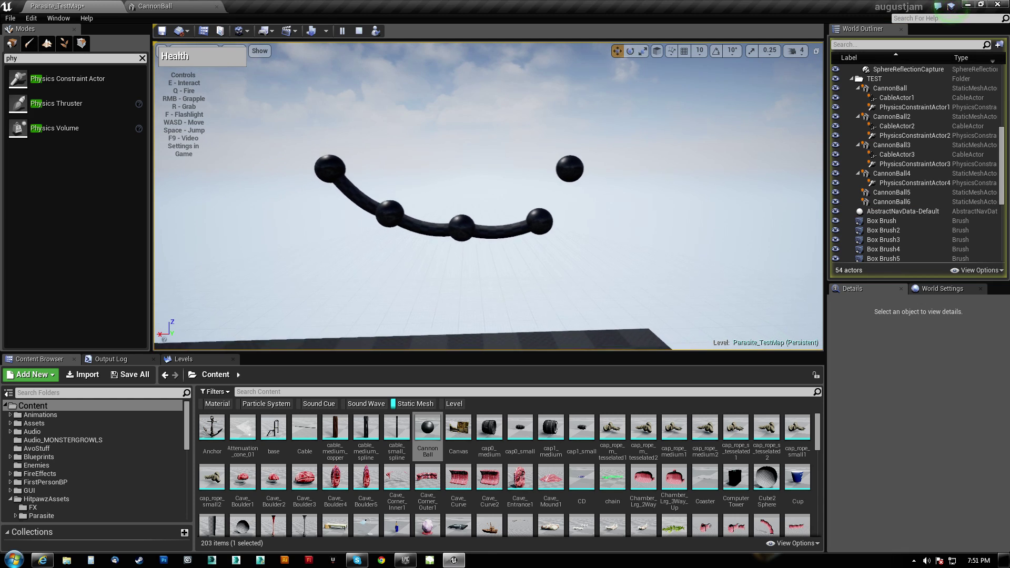
click(359, 31)
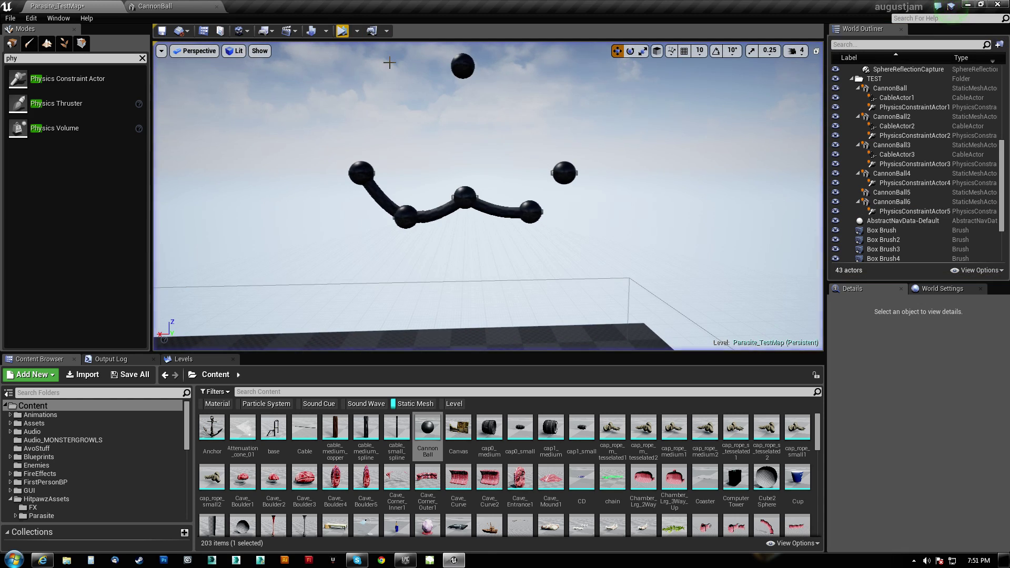
Delete PhysicsConstraintActor5 from CannonBall6 in the level and simulate briefly to check the freed chain
click(898, 211)
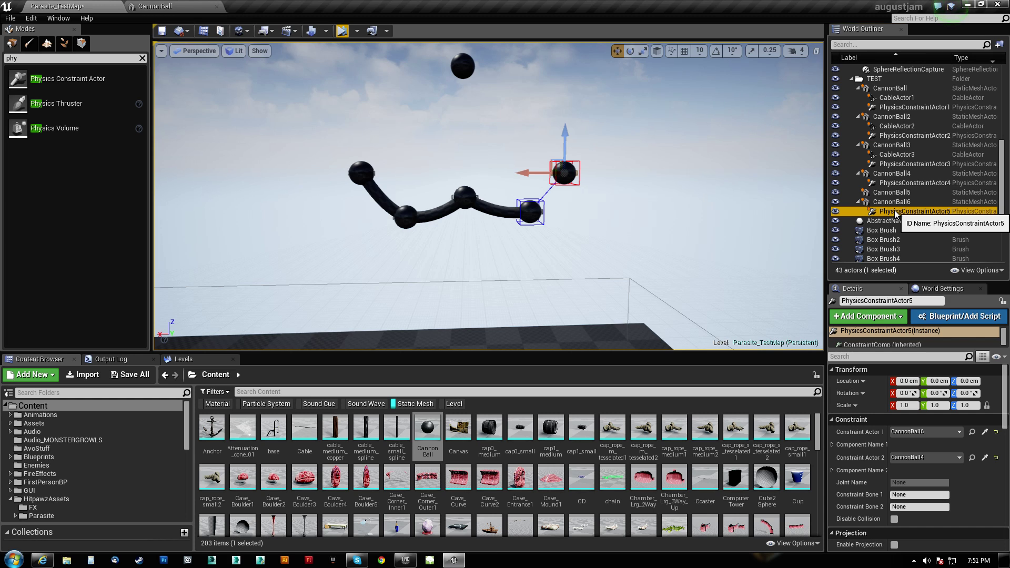
key(Delete)
click(343, 30)
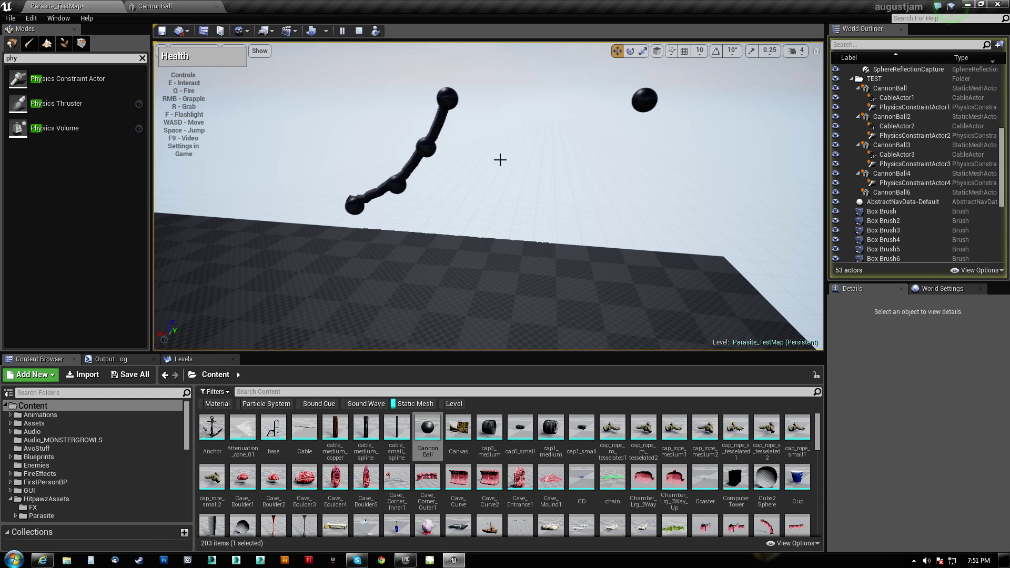
click(362, 33)
key(Escape)
Set the Cable Width of CableActor1, CableActor2 and CableActor3 together to 2.0
click(478, 127)
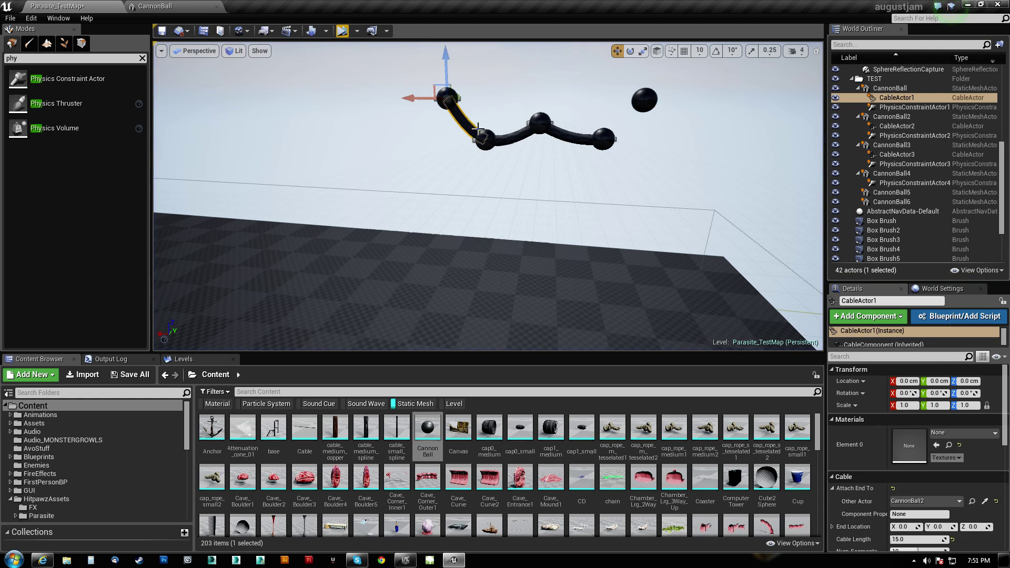
ctrl+click(521, 137)
ctrl+click(579, 140)
scroll(919, 521, down, 1)
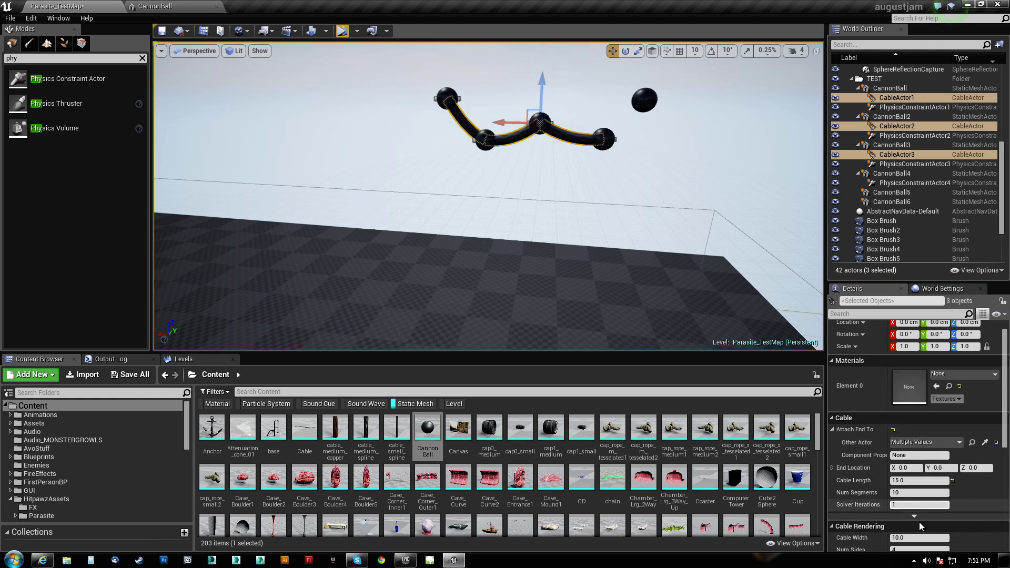
scroll(904, 506, down, 3)
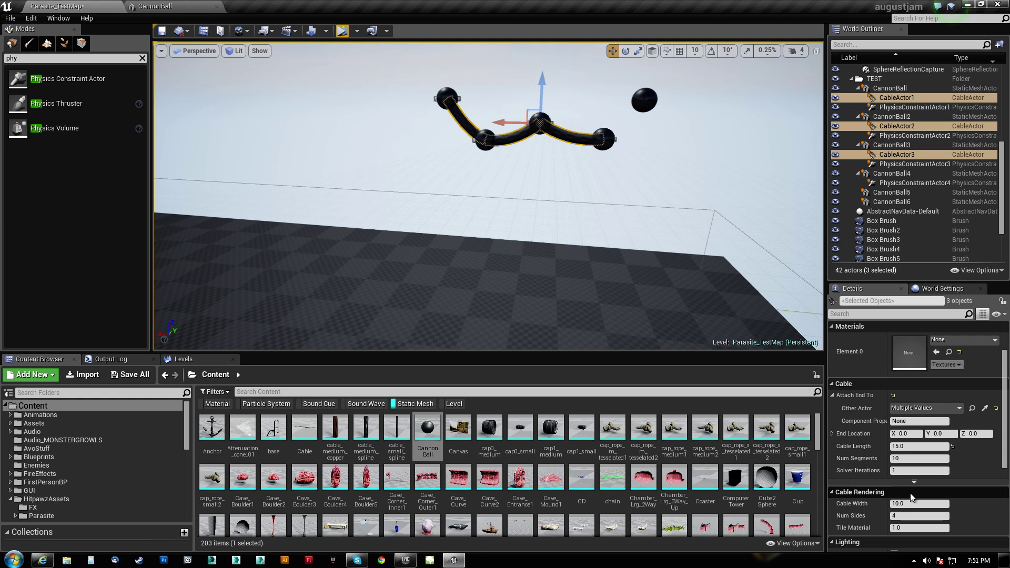
click(911, 488)
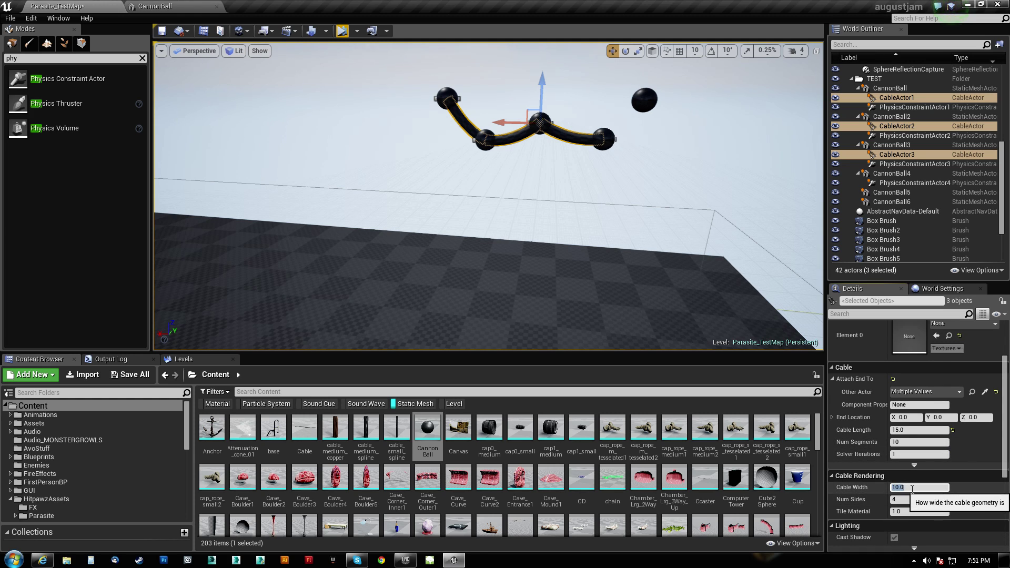
text(2)
key(Return)
right_drag(573, 138, 595, 116)
key(w)
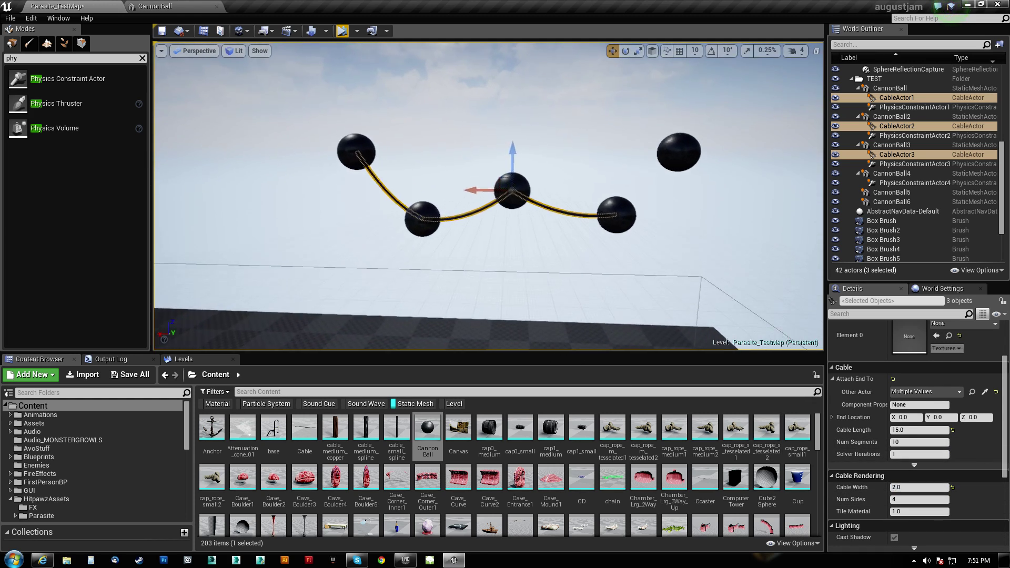
Set the Solver Iterations of the three selected cable actors to 4 to stiffen them
scroll(901, 511, down, 4)
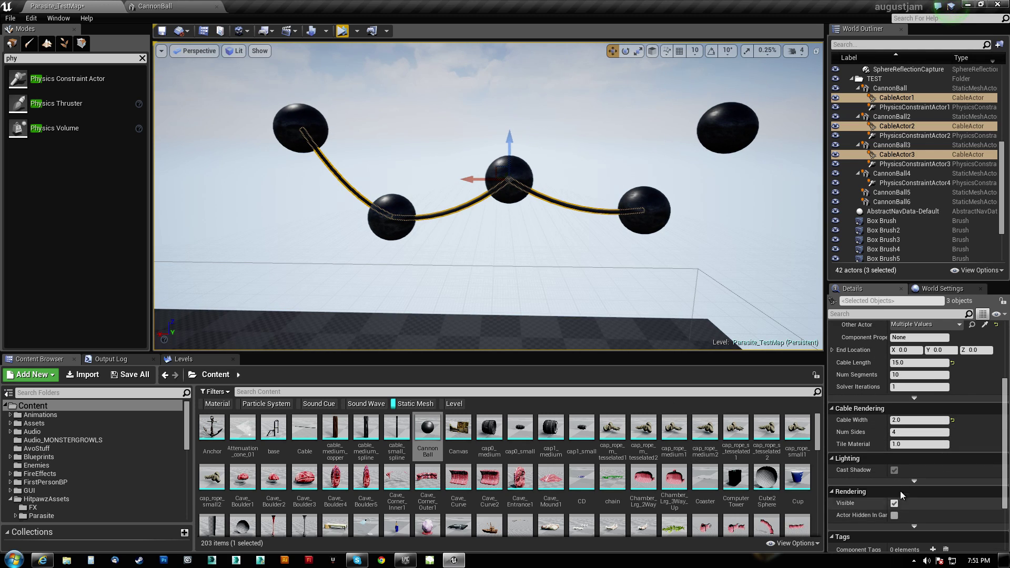
scroll(887, 413, up, 1)
click(904, 404)
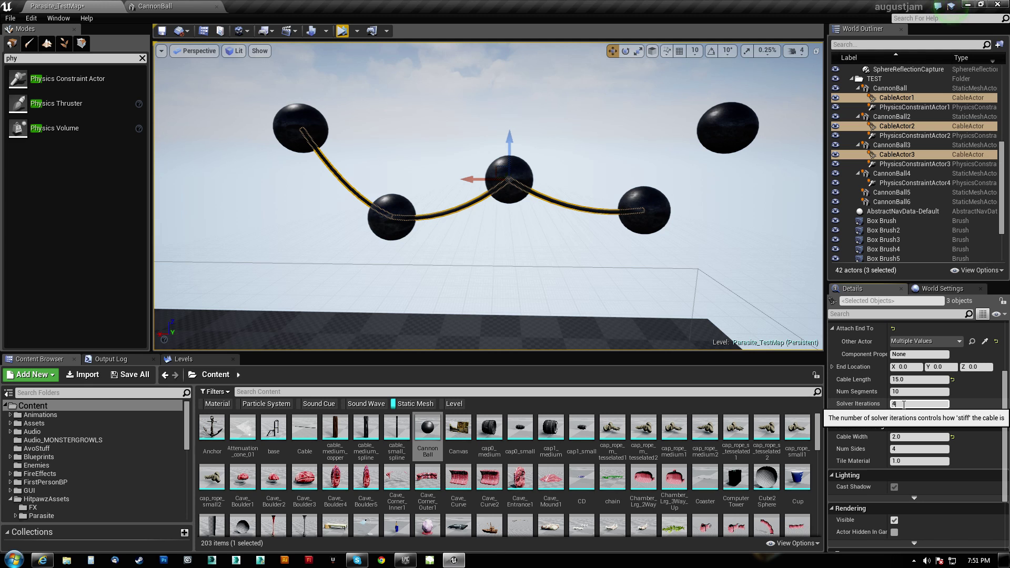
key(Return)
drag(603, 241, 614, 274)
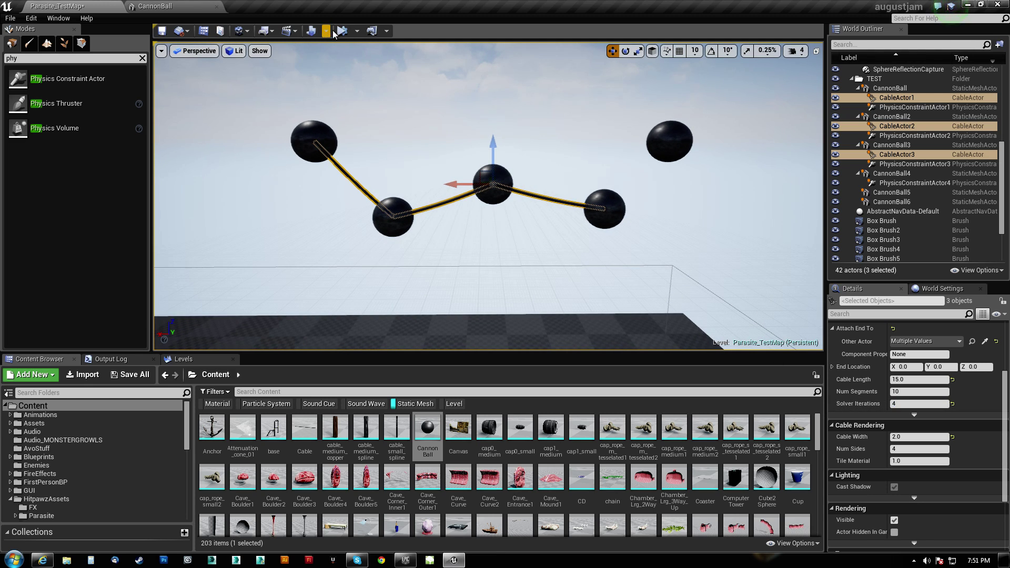
Simulate the level, observe how the chain swings with the thinner, stiffer cables, and stop the simulation
click(340, 31)
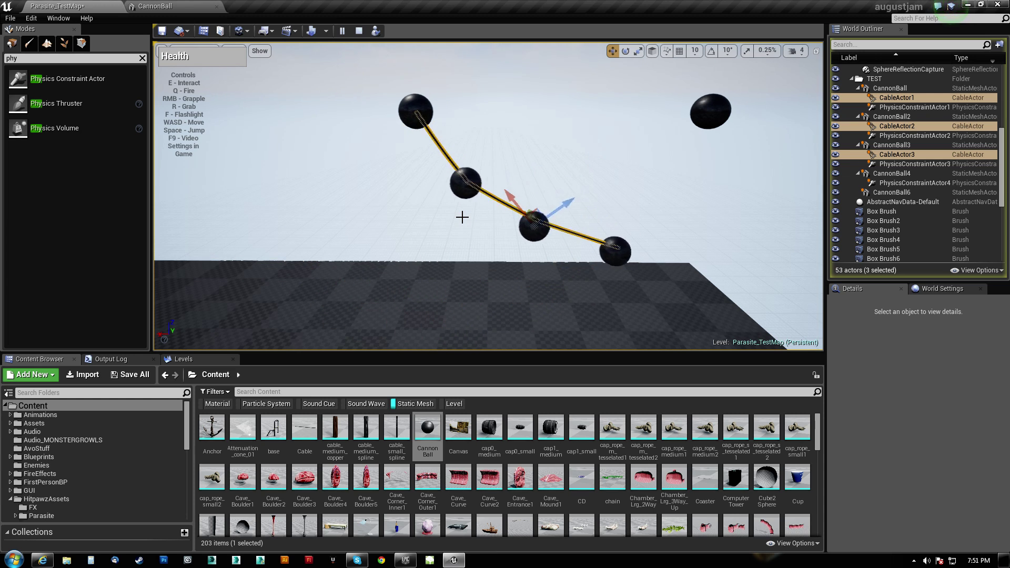
mouse_move(462, 217)
right_down()
mouse_move(461, 252)
mouse_move(489, 263)
mouse_move(483, 226)
mouse_move(447, 216)
right_up()
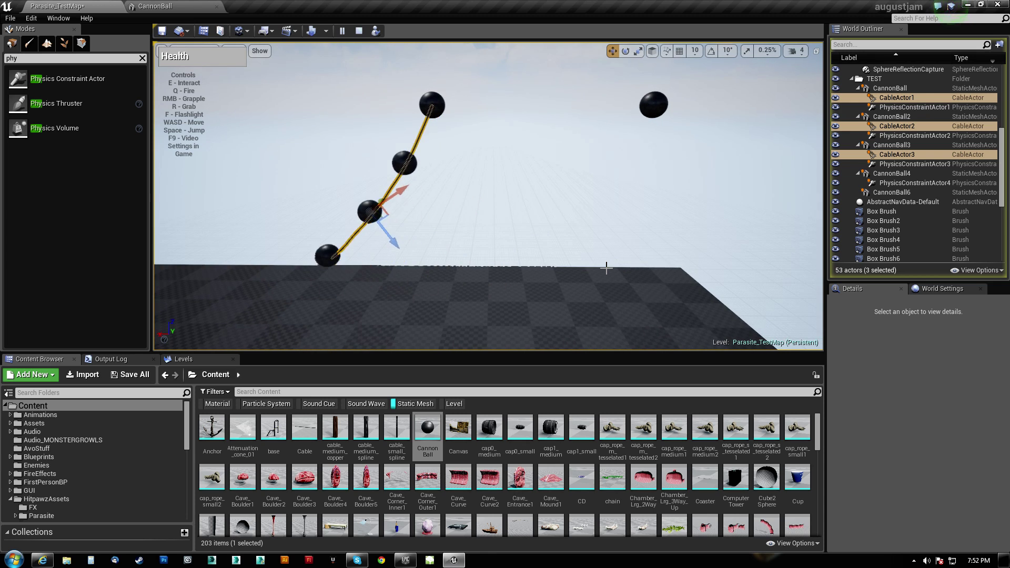
click(360, 32)
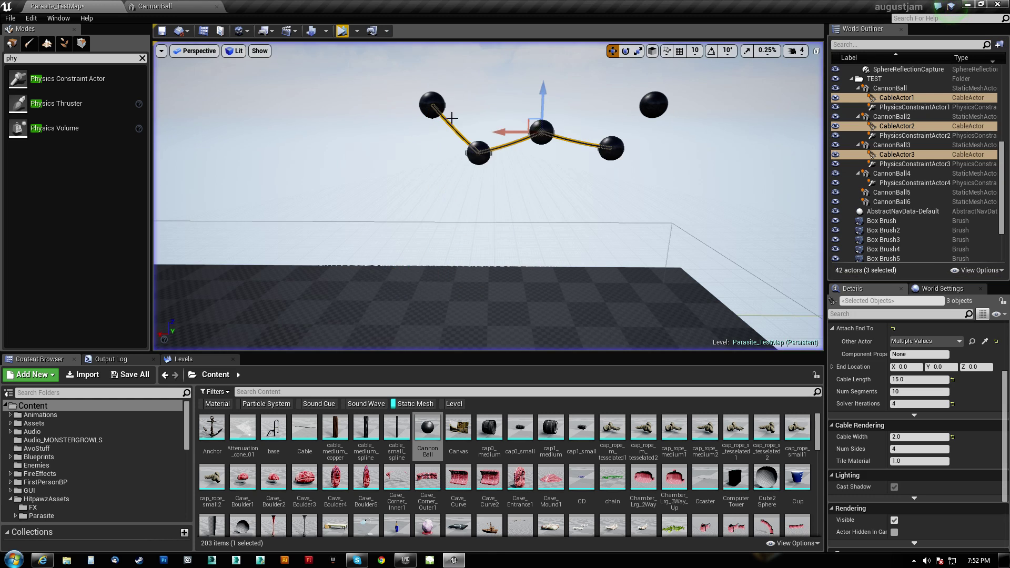
right_drag(548, 199, 548, 199)
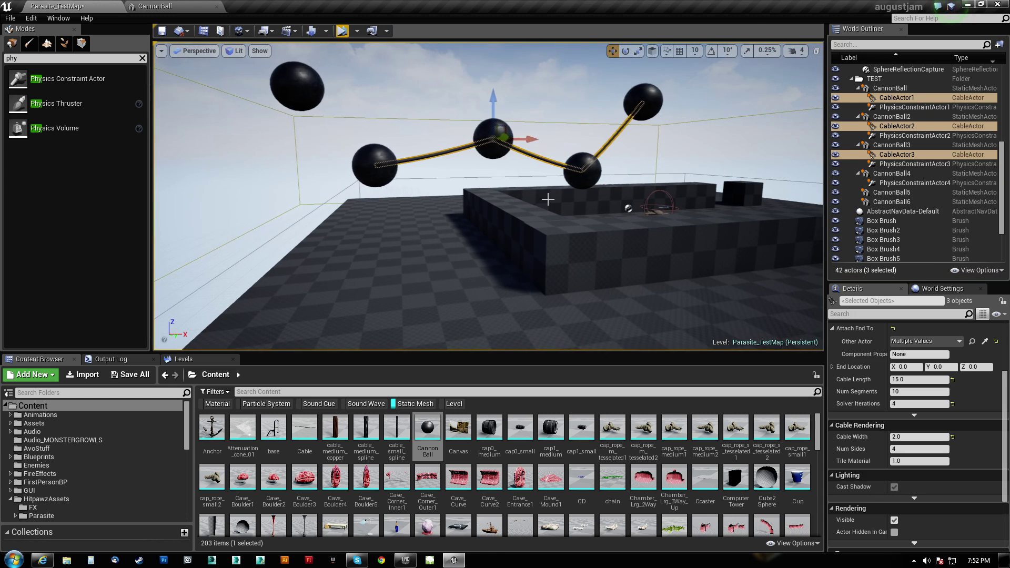